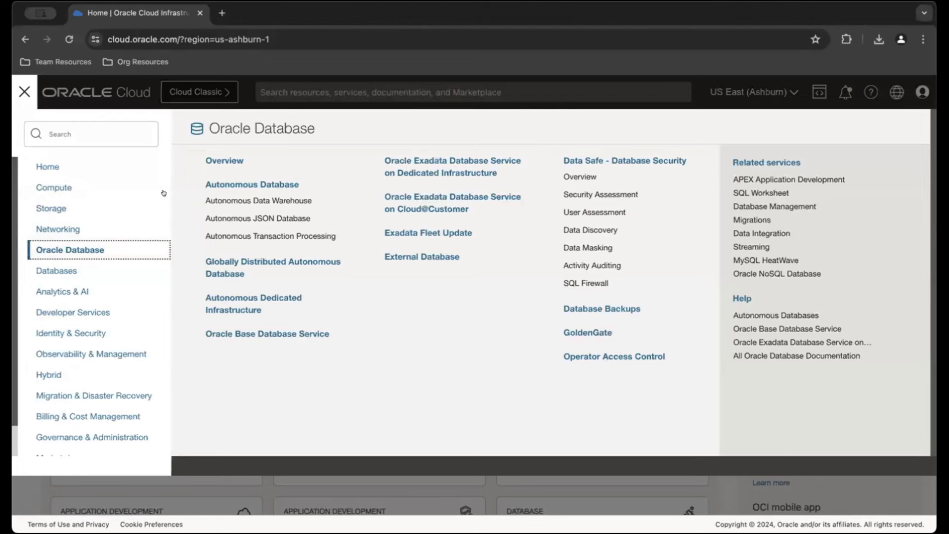
# Step: Go to the Autonomous Database list in the infrastructure compartment and open the details of VC_Database
pyautogui.click(224, 184)
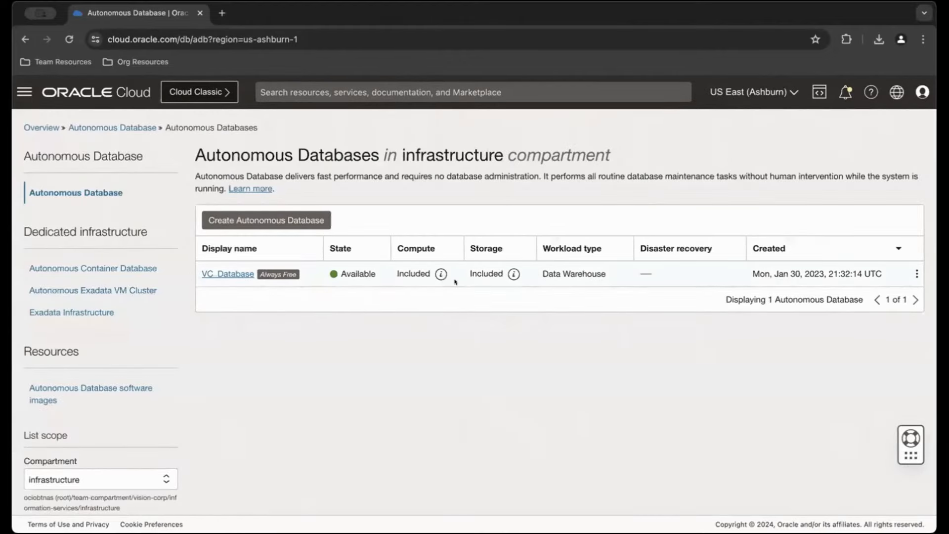
pyautogui.tripleClick(581, 273)
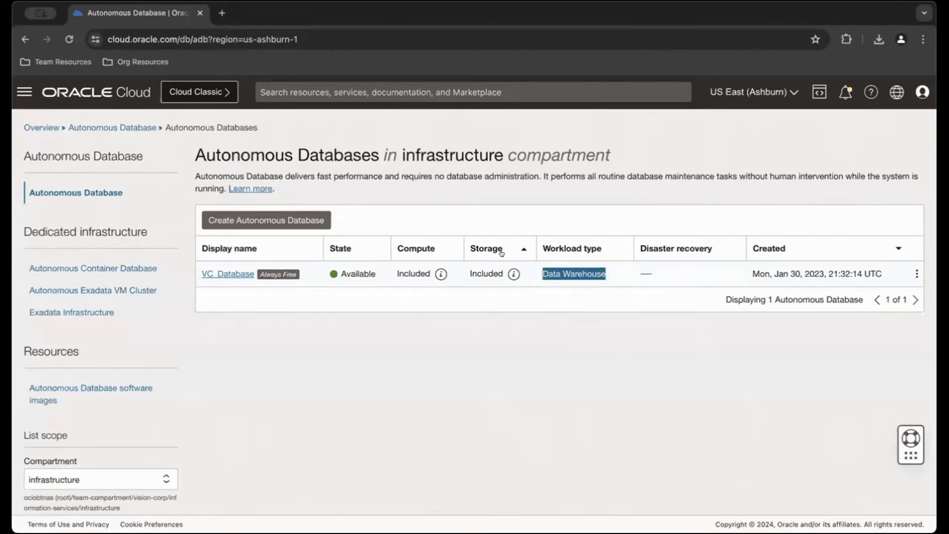
pyautogui.click(453, 358)
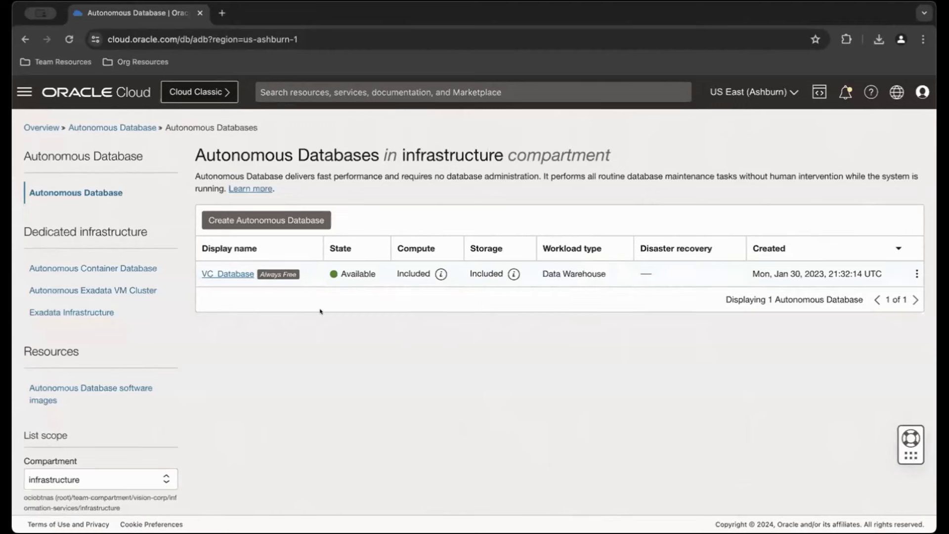
pyautogui.tripleClick(269, 269)
pyautogui.click(287, 309)
pyautogui.click(234, 274)
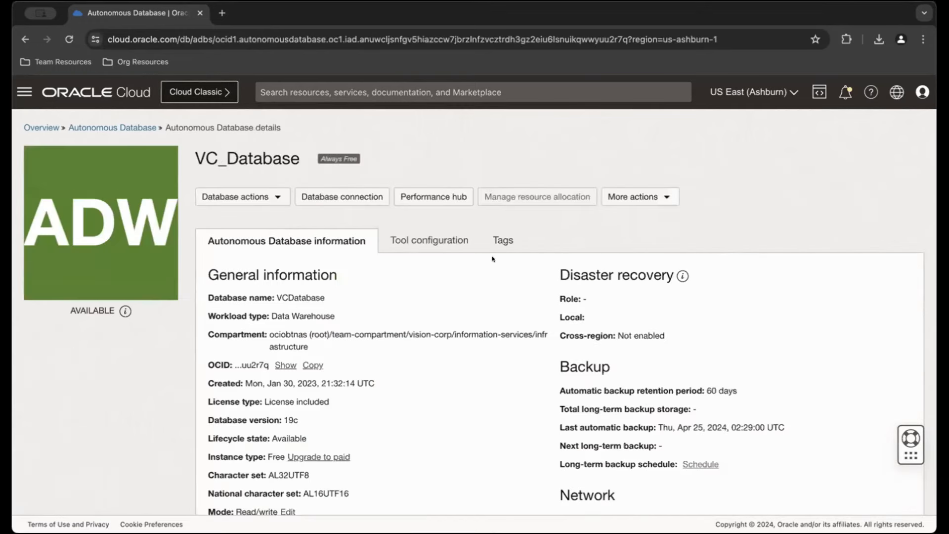
# Step: Look over VC_Database's configuration and metrics, then launch its Database Actions and open the SQL worksheet
pyautogui.scroll(-1, 492, 258)
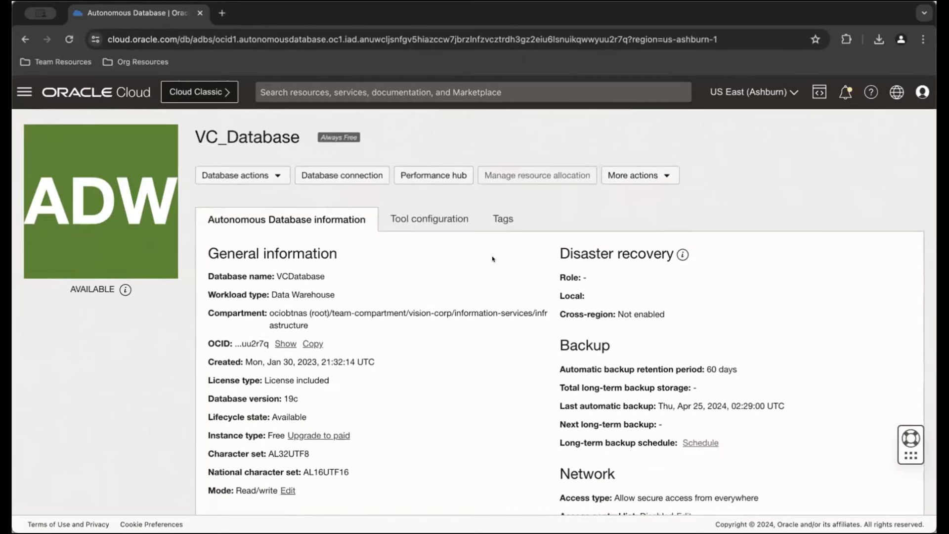
pyautogui.scroll(1, 491, 256)
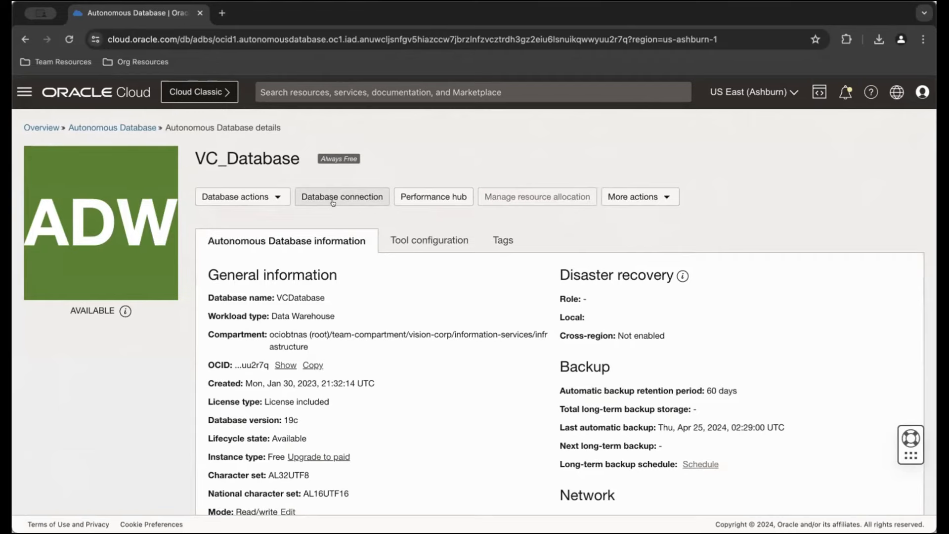
pyautogui.scroll(-7, 576, 299)
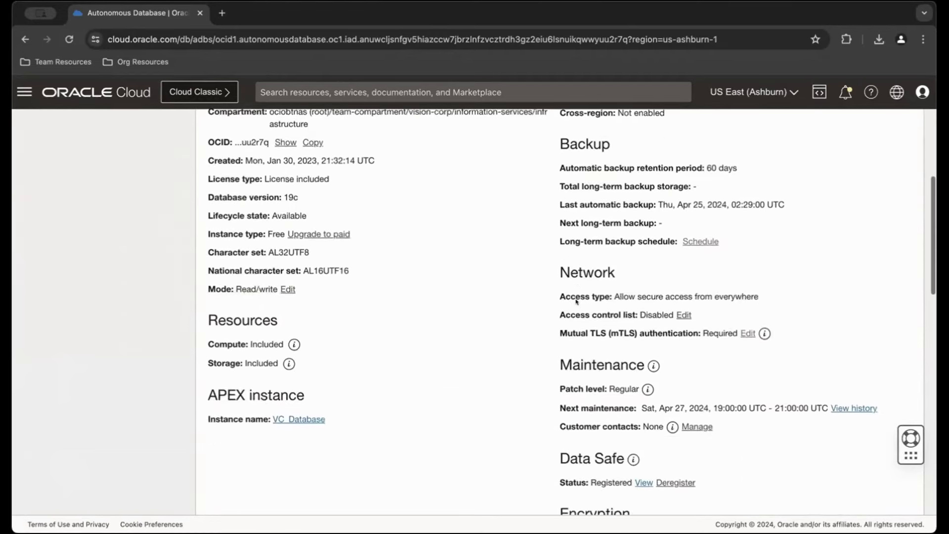
pyautogui.scroll(-8, 576, 301)
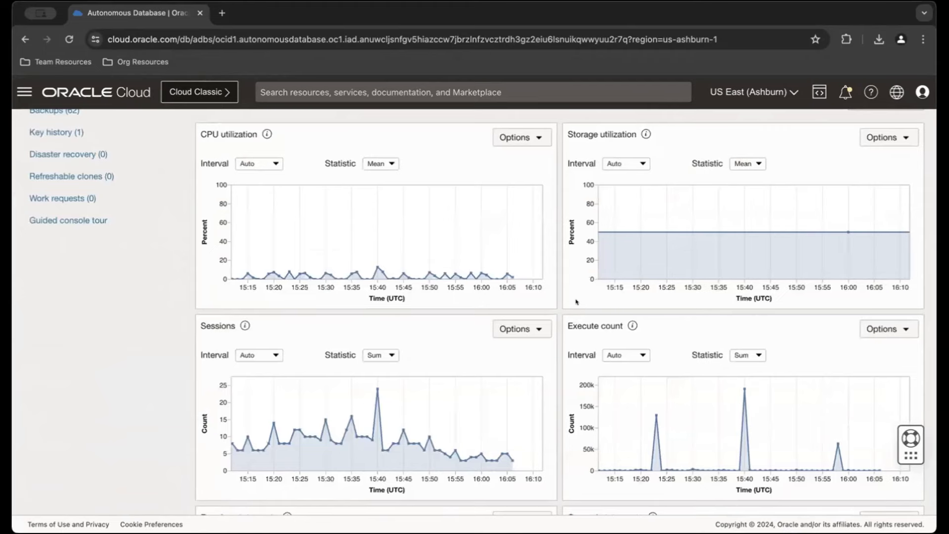
pyautogui.scroll(15, 310, 311)
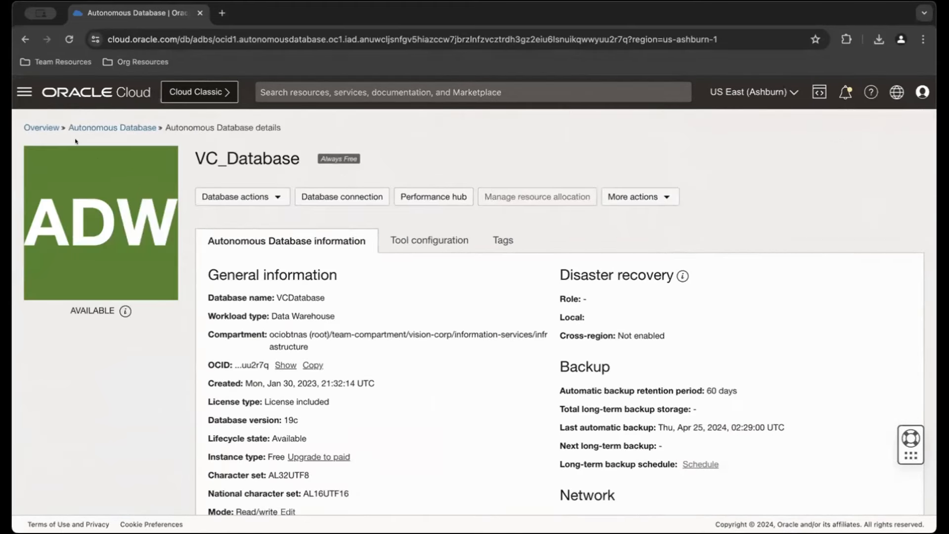
pyautogui.click(213, 195)
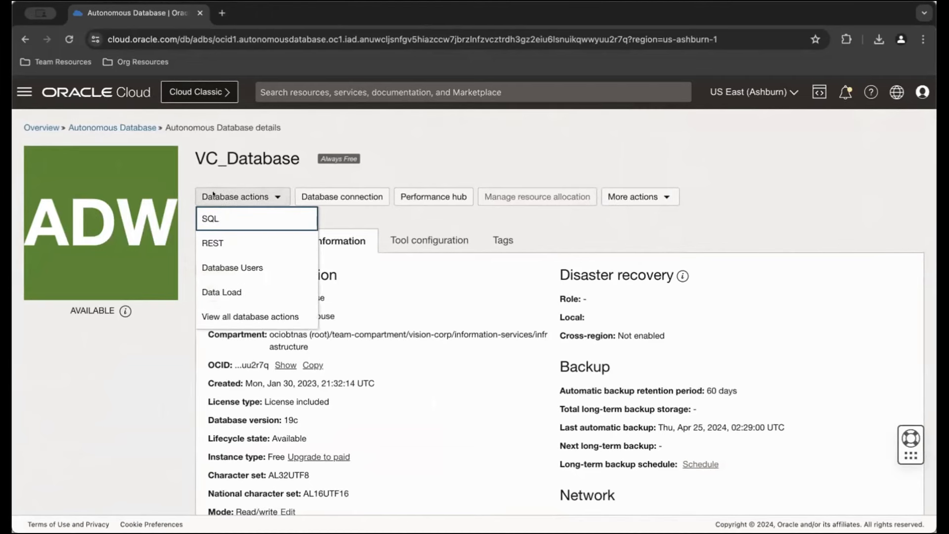
pyautogui.click(250, 314)
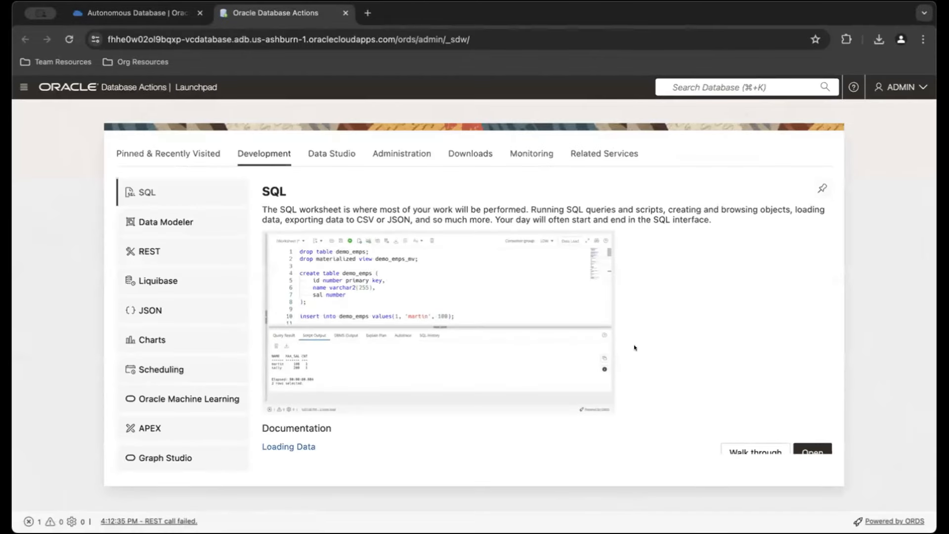
pyautogui.click(813, 450)
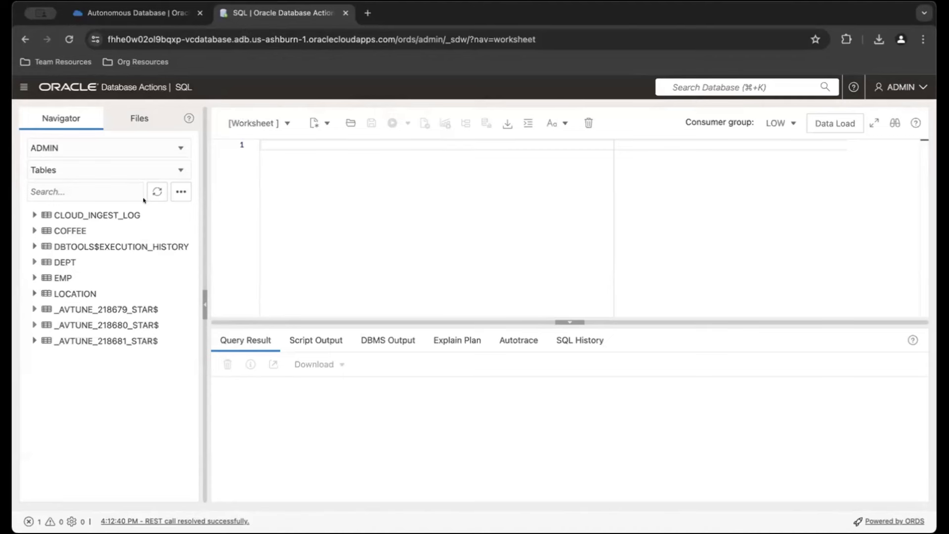
# Step: Examine the columns of the COFFEE, LOCATION, EMP and DEPT tables in the ADMIN schema
pyautogui.click(62, 230)
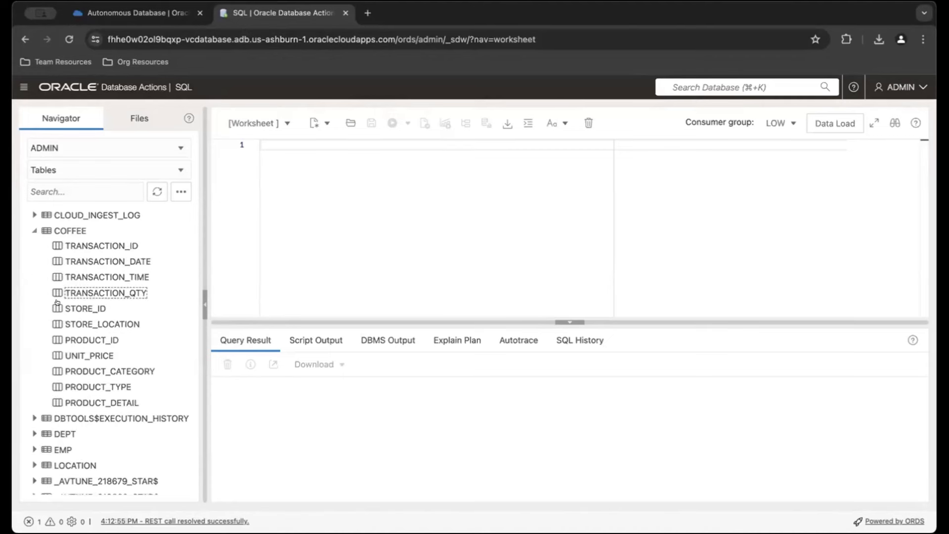
pyautogui.scroll(-1, 64, 368)
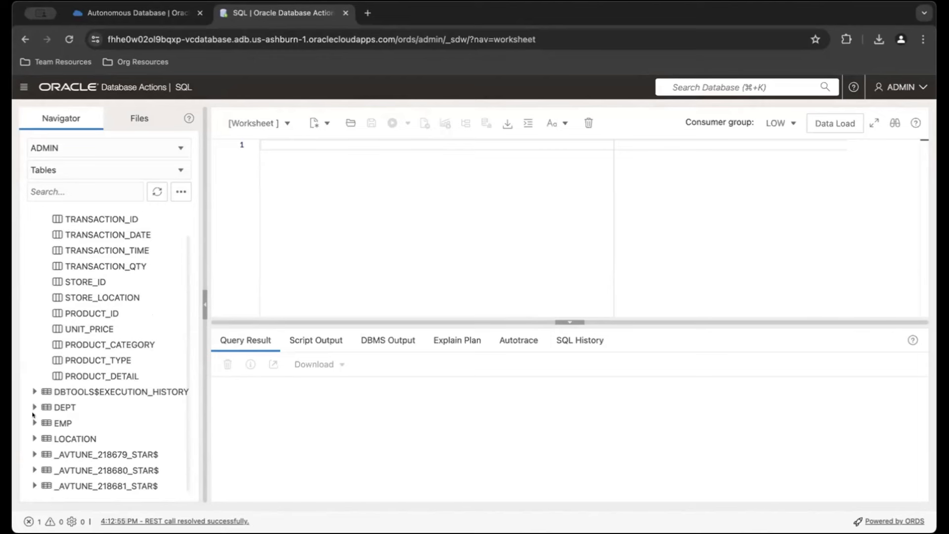
pyautogui.click(56, 342)
pyautogui.scroll(1, 54, 339)
pyautogui.scroll(-1, 54, 340)
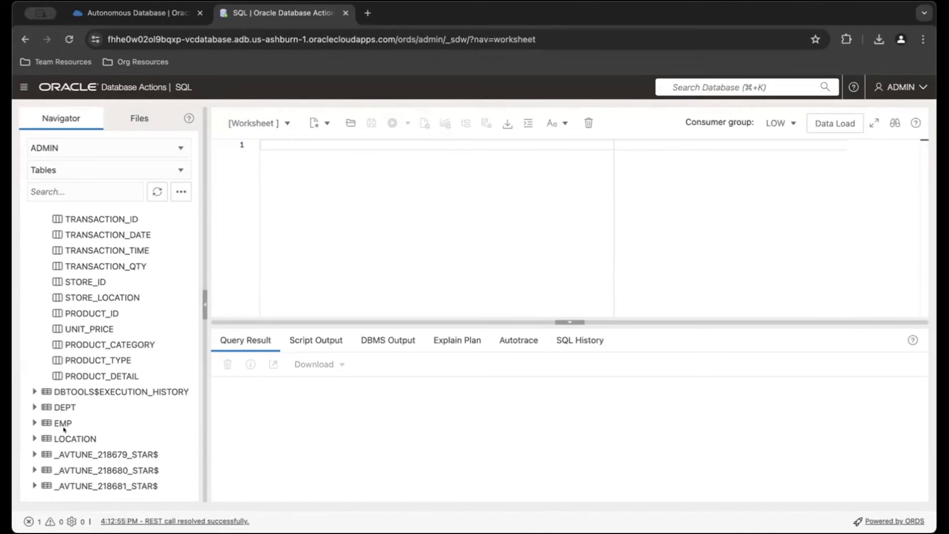
pyautogui.click(28, 431)
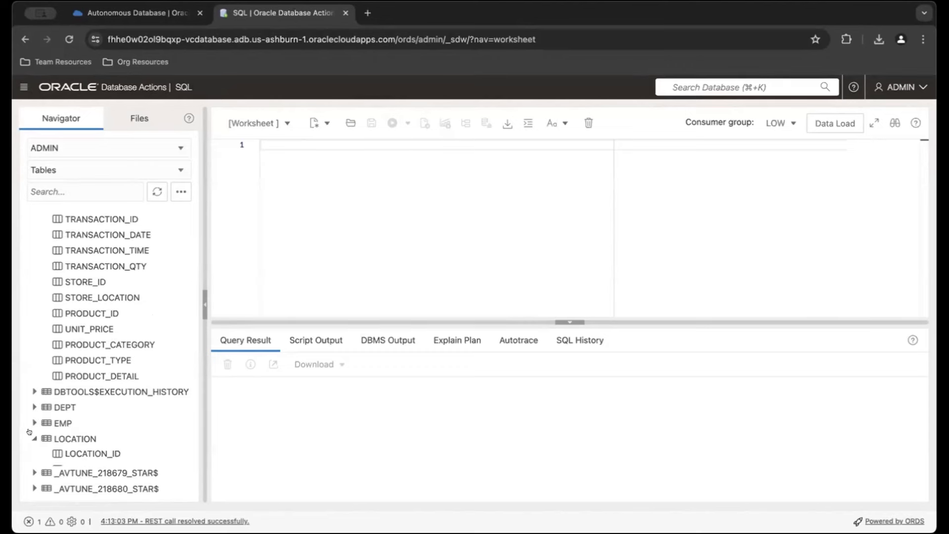
pyautogui.click(31, 435)
pyautogui.click(33, 422)
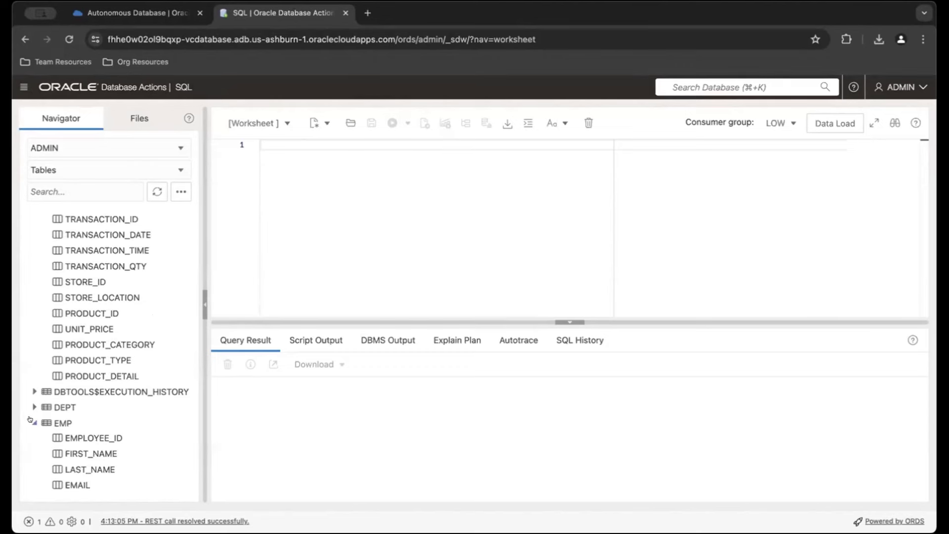
pyautogui.click(34, 421)
pyautogui.click(34, 408)
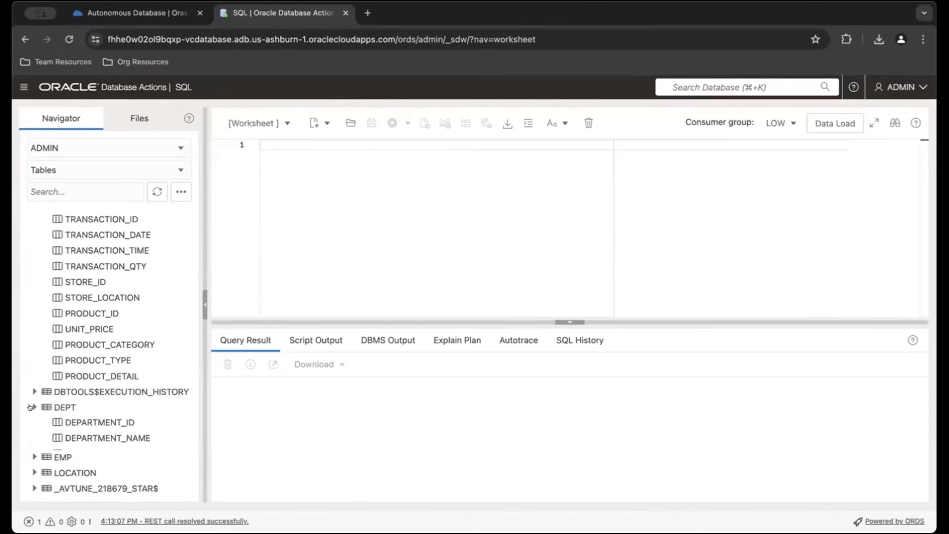
pyautogui.click(33, 407)
pyautogui.scroll(1, 32, 401)
# Step: Run the query SELECT * FROM COFFEE in the worksheet and look through its query result
pyautogui.click(518, 340)
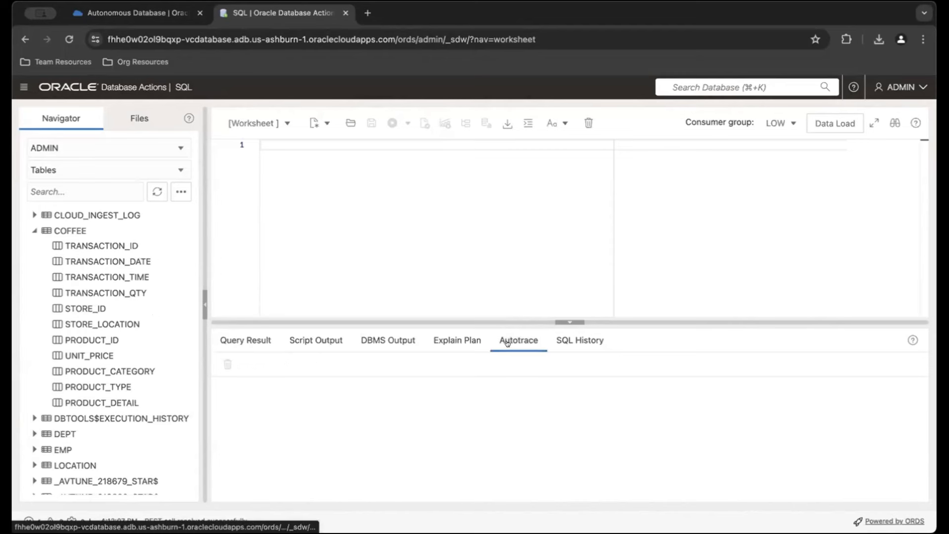
pyautogui.click(245, 340)
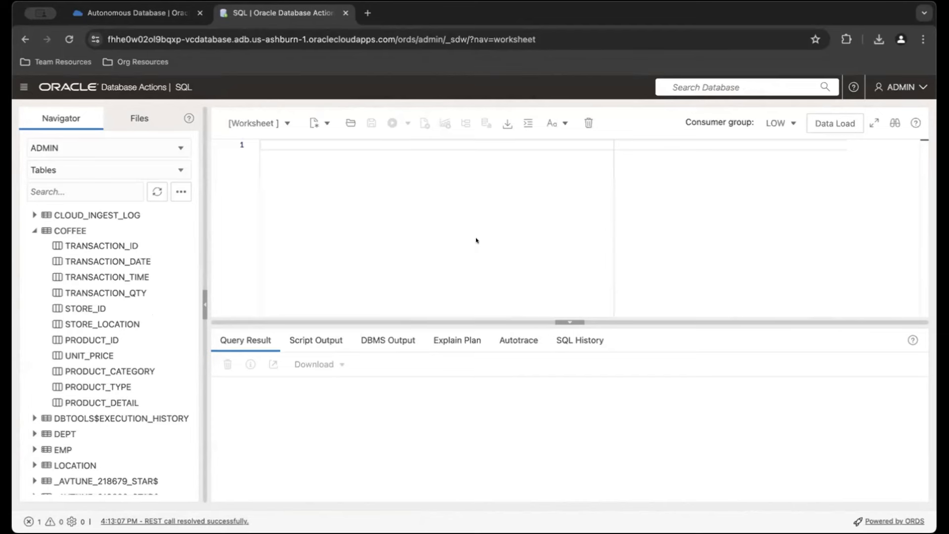
pyautogui.write('SELE')
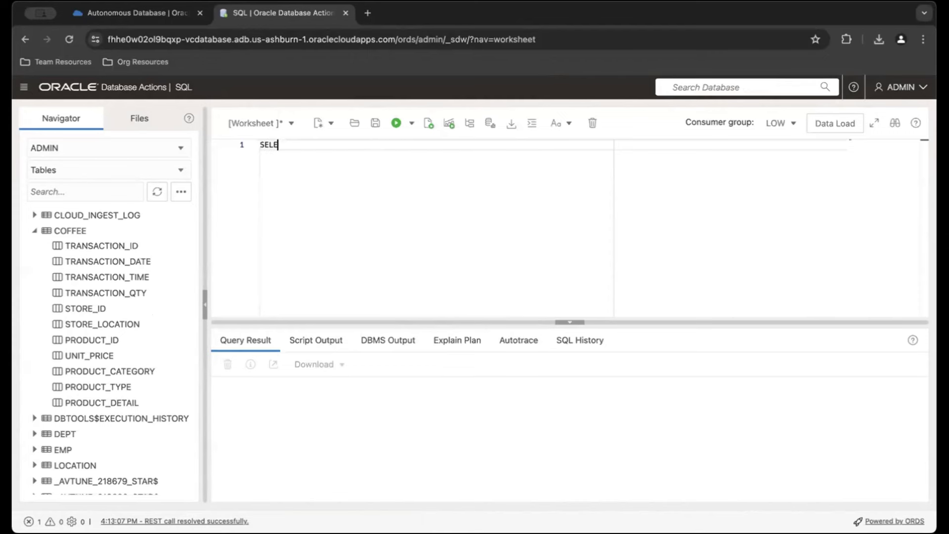
pyautogui.write('CT * FROM COFFEE')
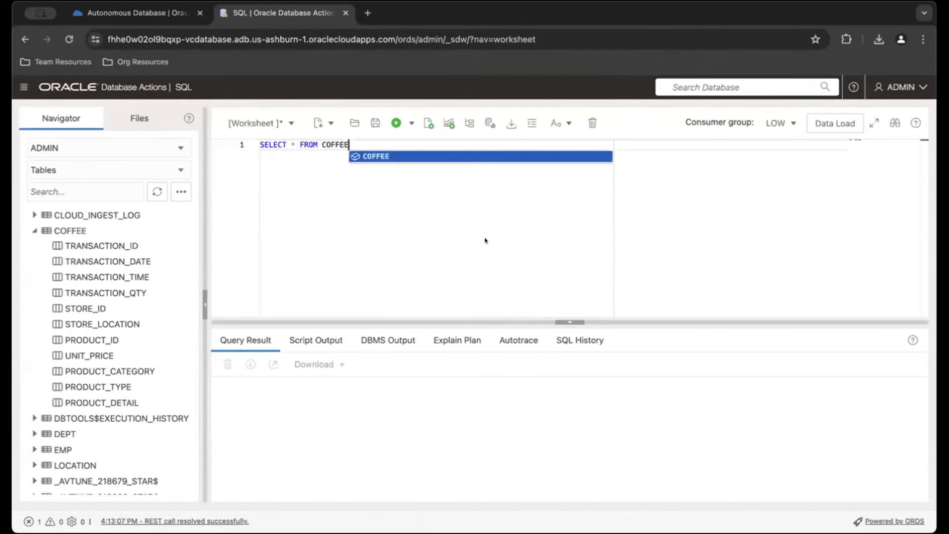
pyautogui.click(398, 130)
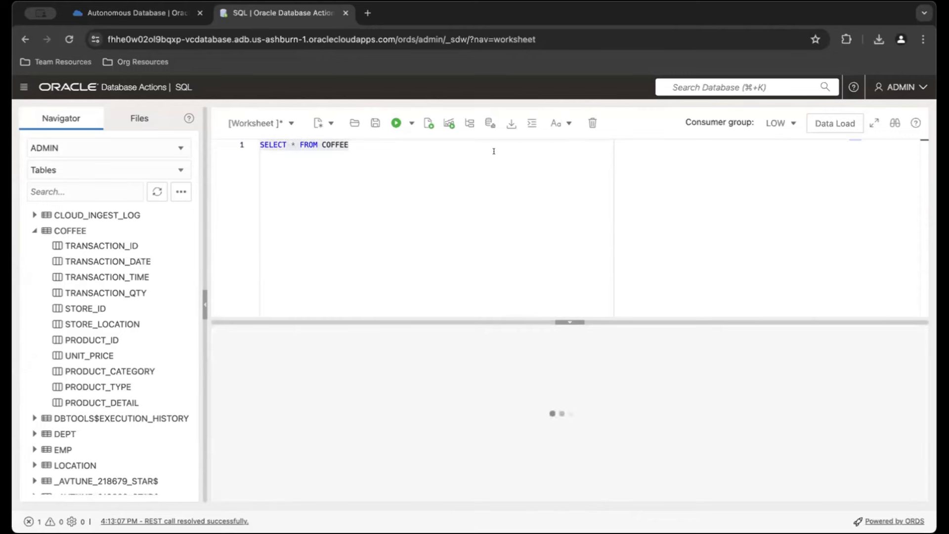
pyautogui.hscroll(2, 536, 399)
pyautogui.hscroll(3, 536, 400)
pyautogui.hscroll(-5, 536, 399)
pyautogui.scroll(-1, 536, 399)
pyautogui.scroll(1, 536, 399)
pyautogui.hscroll(3, 527, 407)
pyautogui.hscroll(-3, 527, 408)
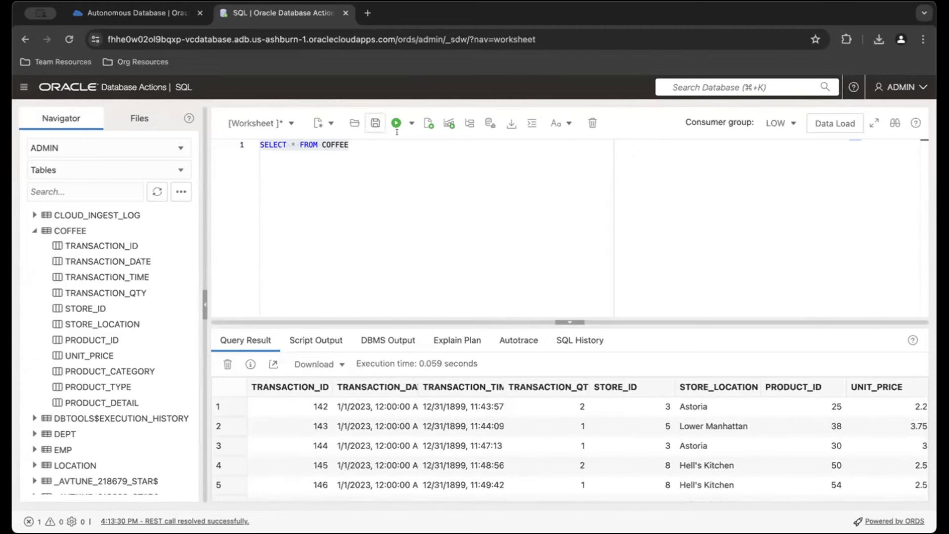
# Step: Switch back to the Oracle Cloud console and open the Analytics Cloud instances list from the home page
pyautogui.click(163, 16)
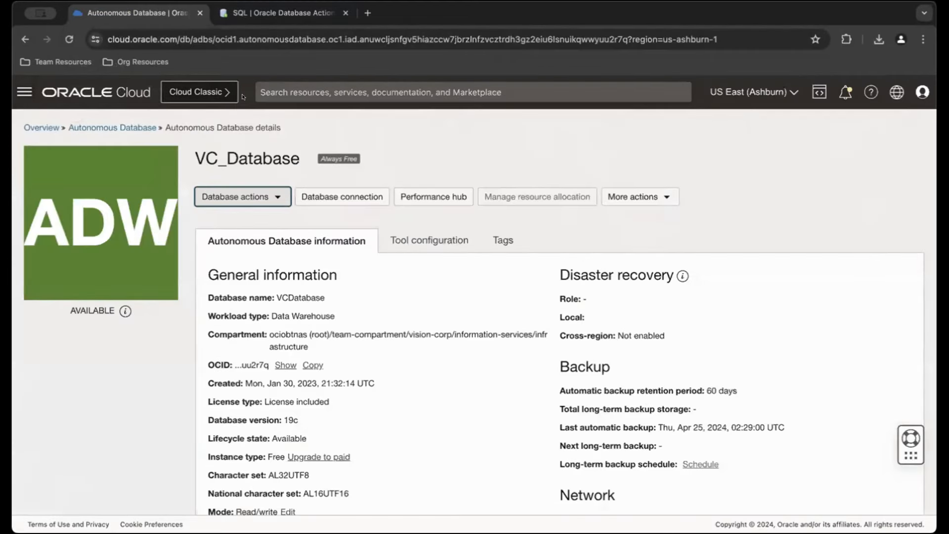
pyautogui.click(97, 92)
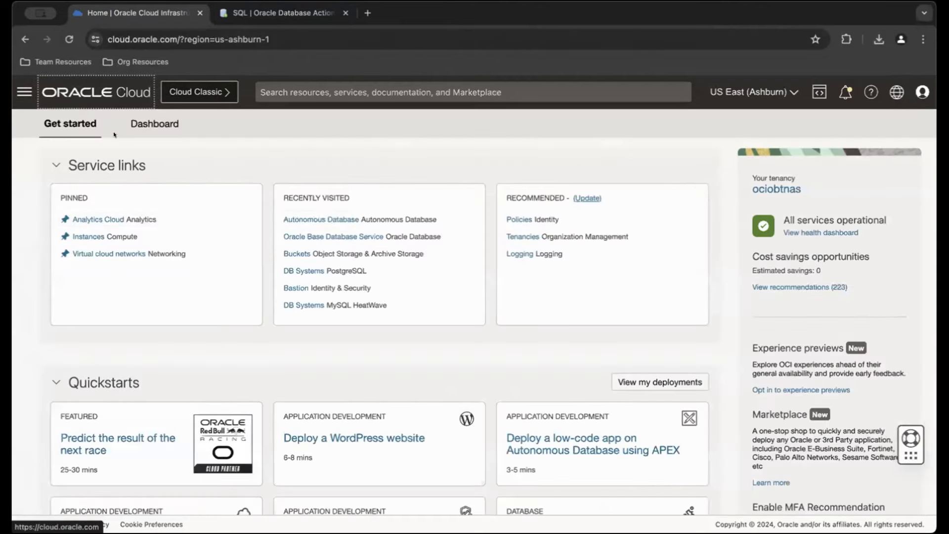
pyautogui.click(97, 220)
pyautogui.click(316, 92)
pyautogui.write('analy')
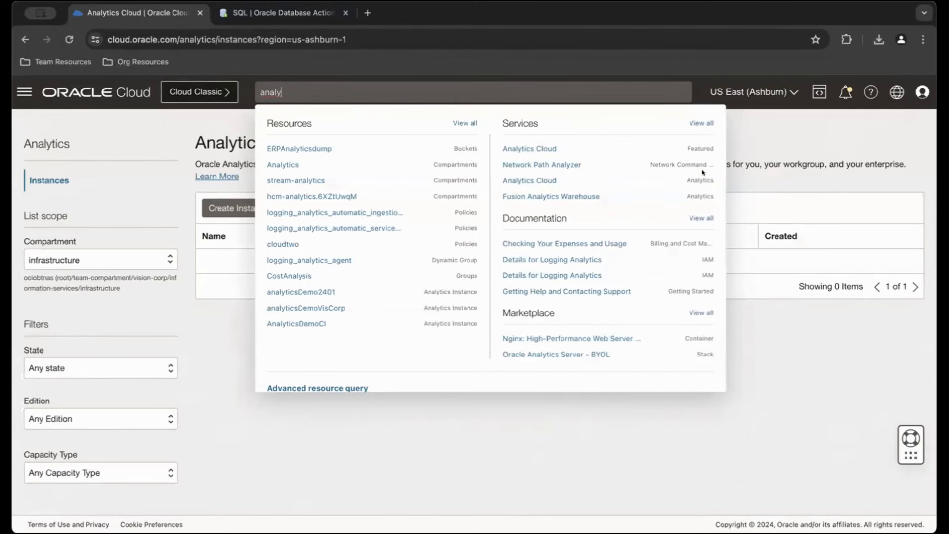
pyautogui.click(780, 169)
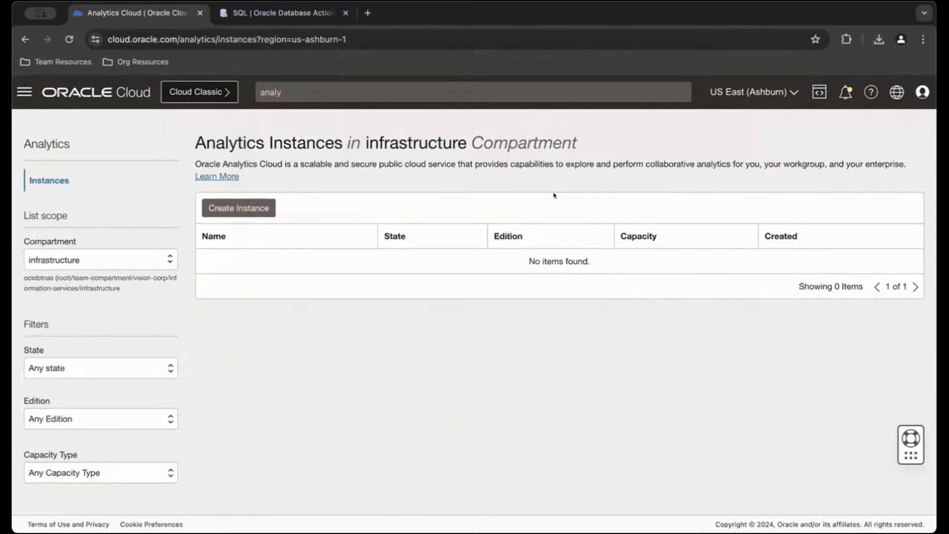
# Step: Switch the list scope to the compartment under individual-sandboxes that holds the AnalyticsDemoCI instance
pyautogui.click(108, 261)
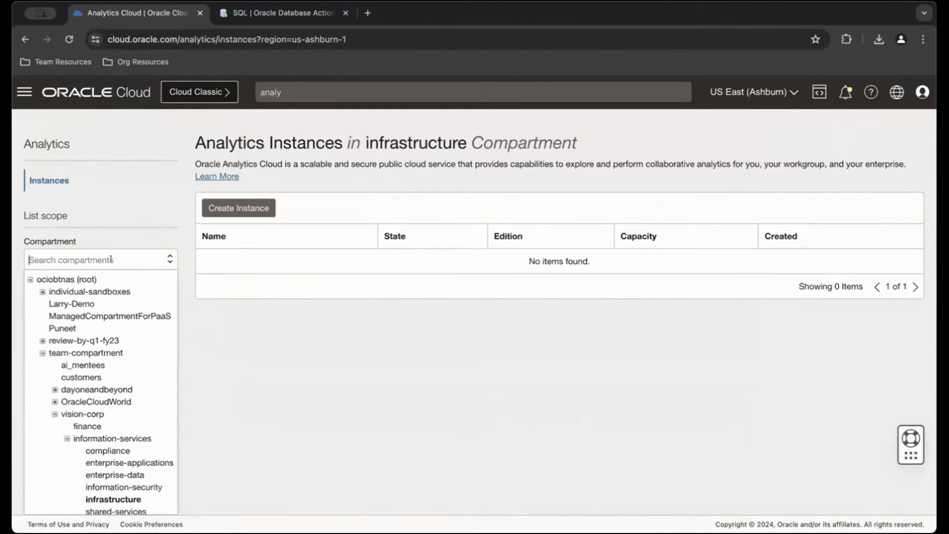
pyautogui.click(41, 292)
pyautogui.scroll(-2, 38, 291)
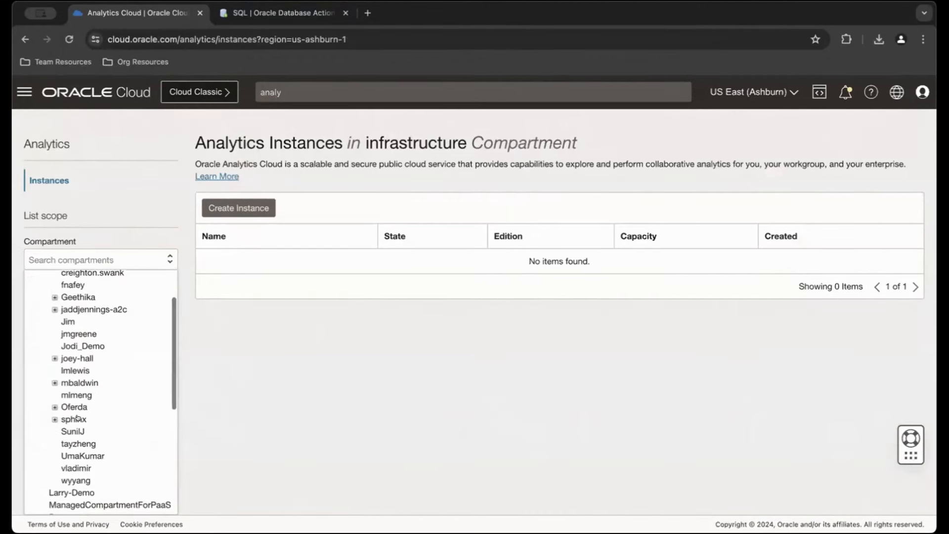
pyautogui.click(72, 433)
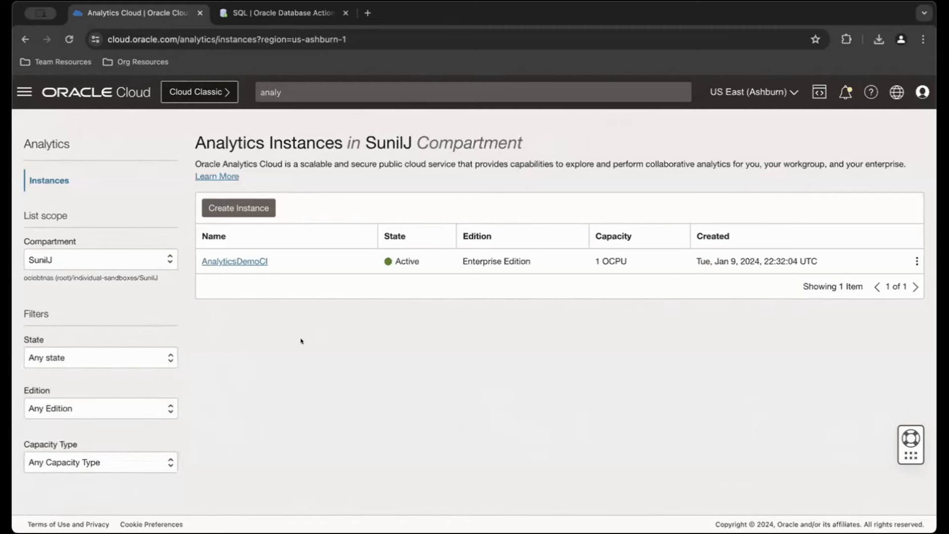
# Step: Open the AnalyticsDemoCI instance, review its details and launch Oracle Analytics through its access URL
pyautogui.click(247, 260)
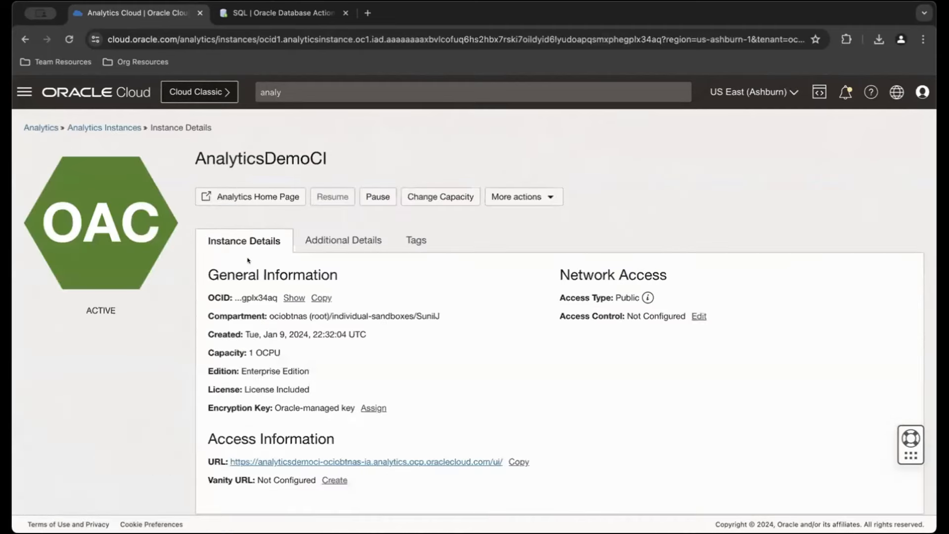
pyautogui.scroll(-4, 247, 261)
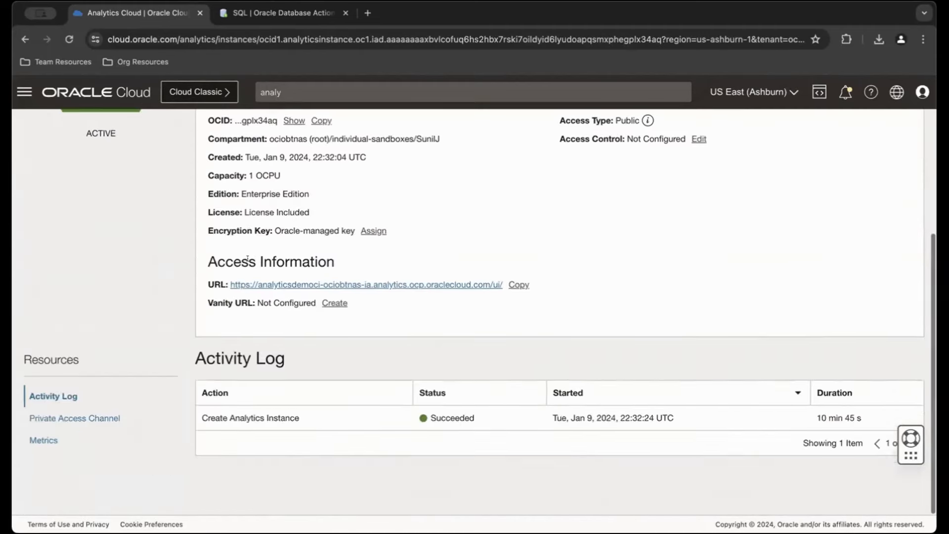
pyautogui.scroll(4, 247, 261)
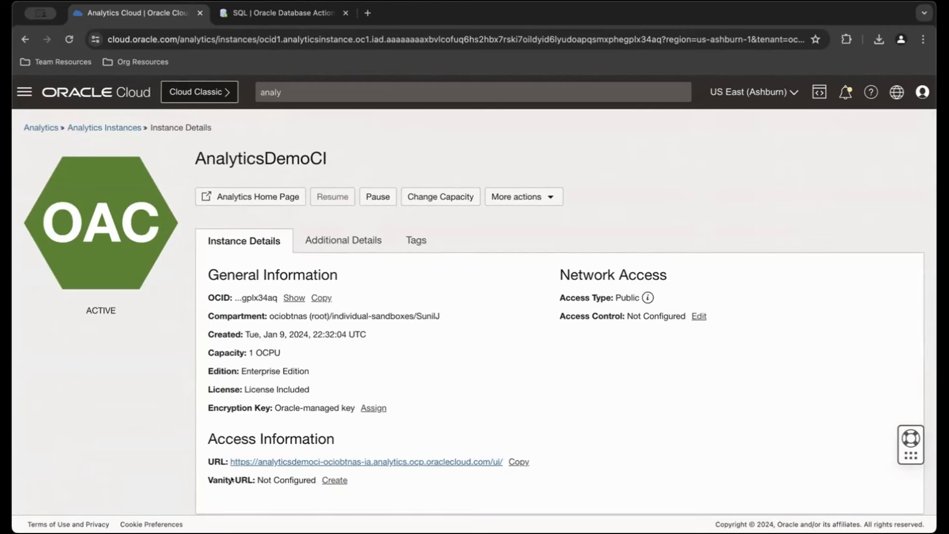
pyautogui.click(313, 463)
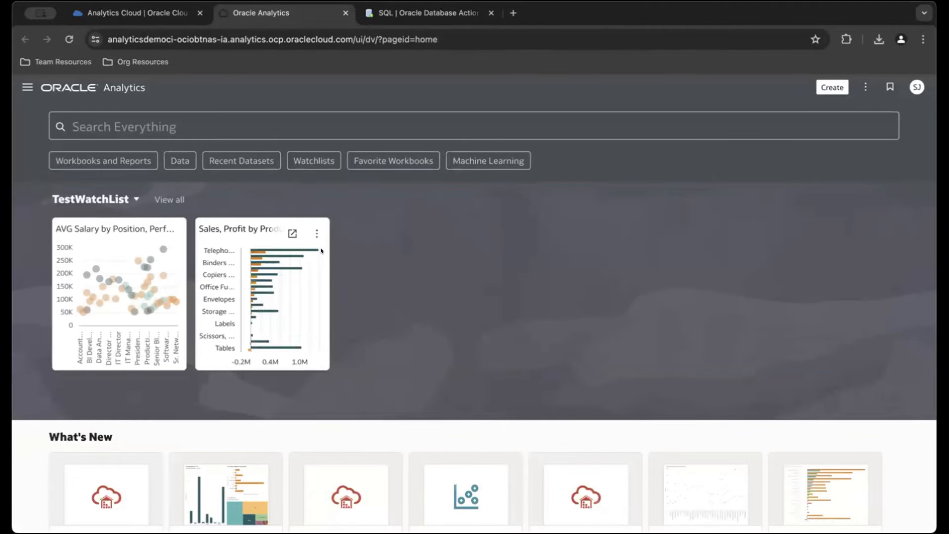
# Step: Start a new dataset from the Data page and begin creating an Oracle Autonomous Data Warehouse connection for it
pyautogui.scroll(-1, 321, 250)
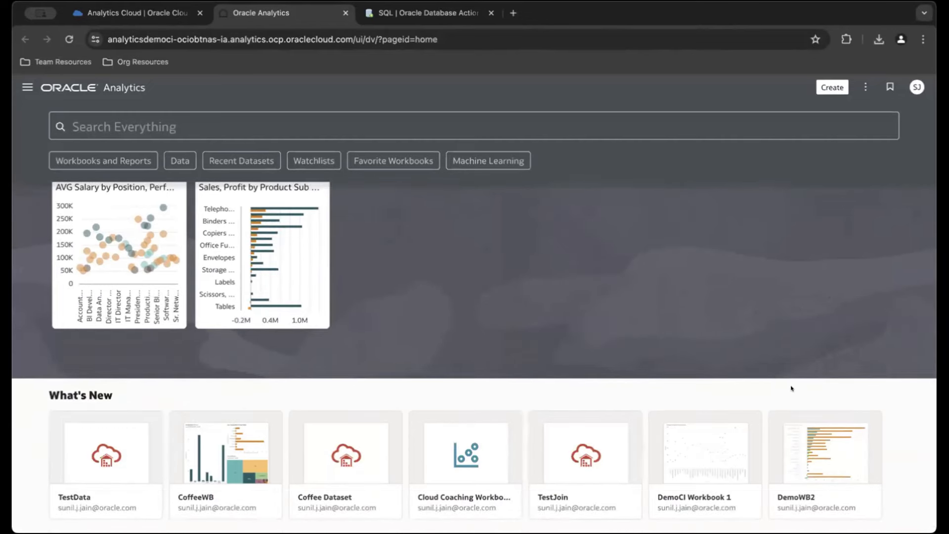
pyautogui.scroll(1, 786, 380)
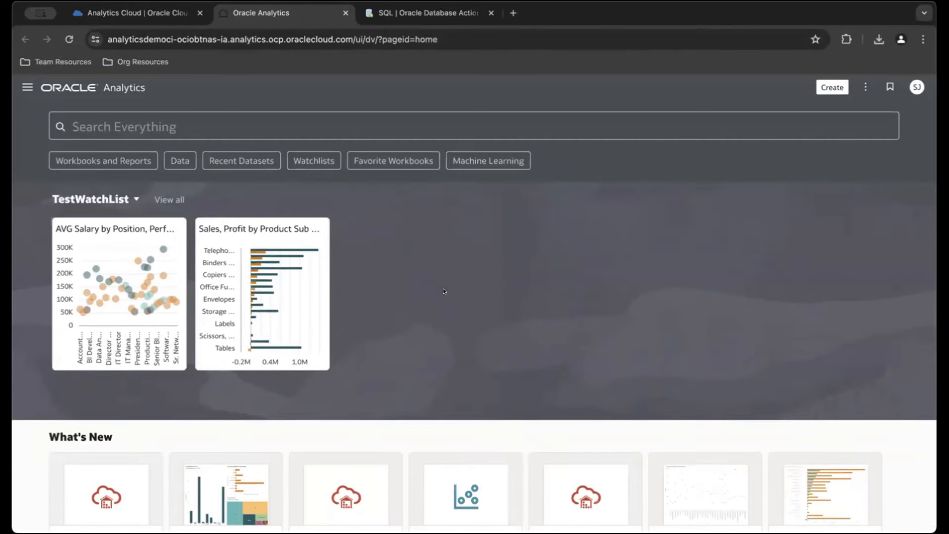
pyautogui.click(25, 88)
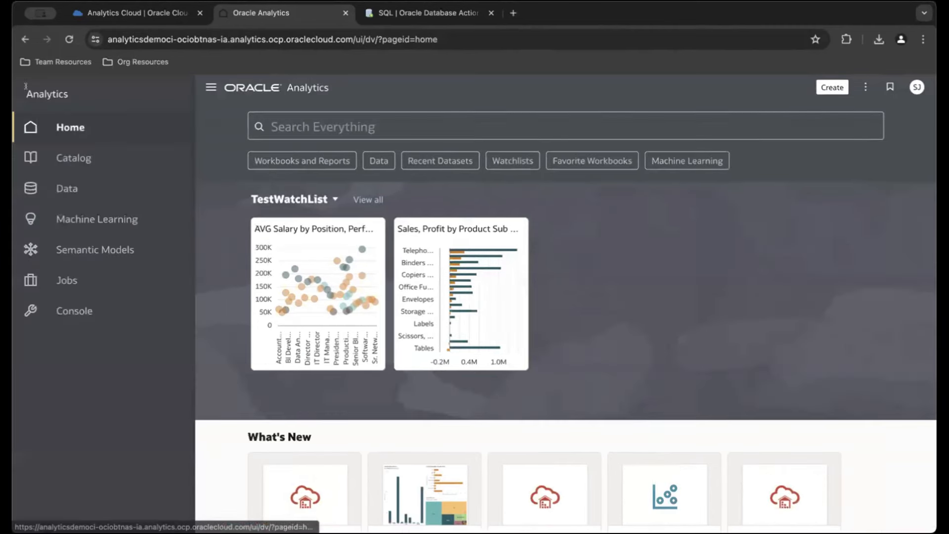
pyautogui.click(85, 190)
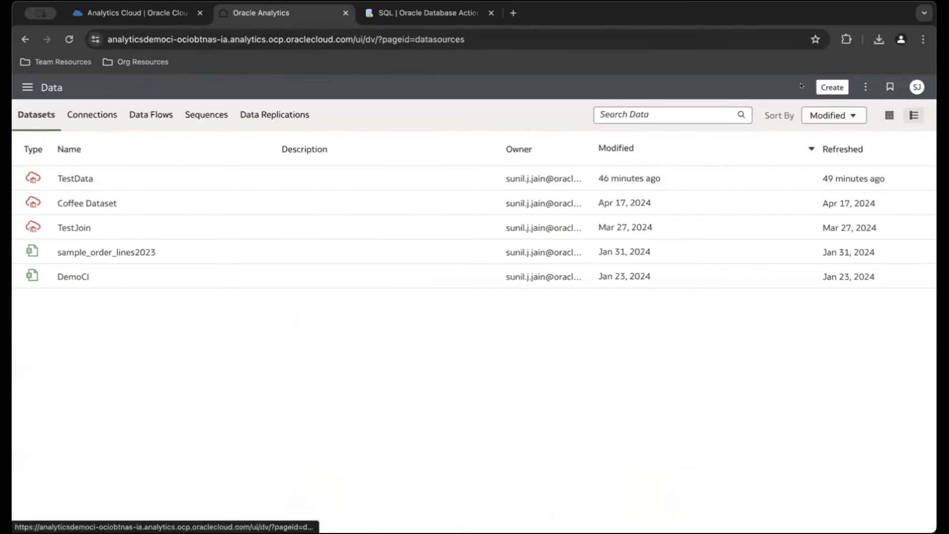
pyautogui.click(823, 86)
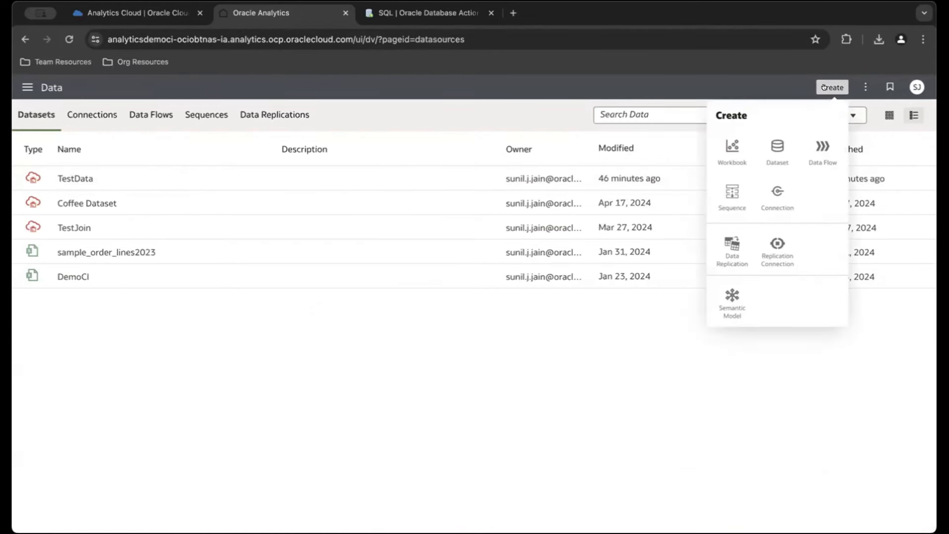
pyautogui.click(763, 144)
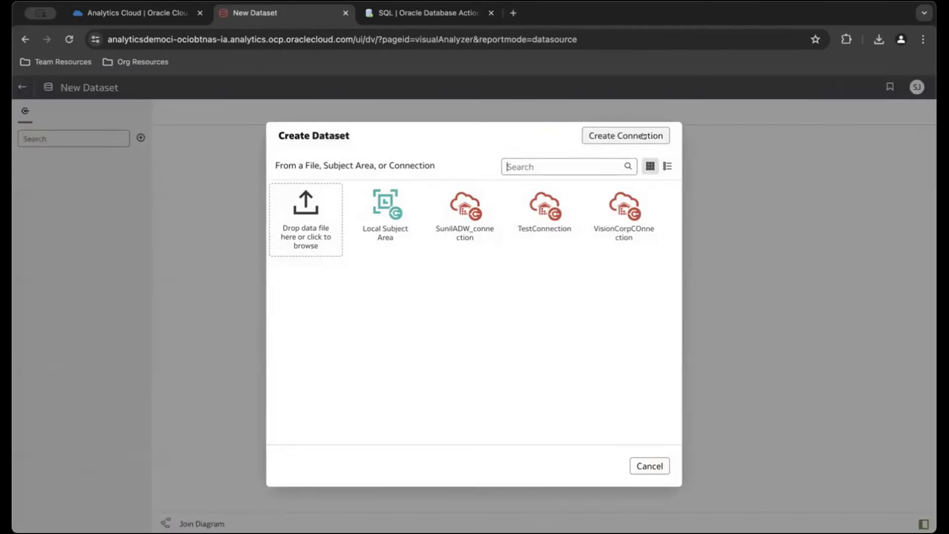
pyautogui.click(617, 134)
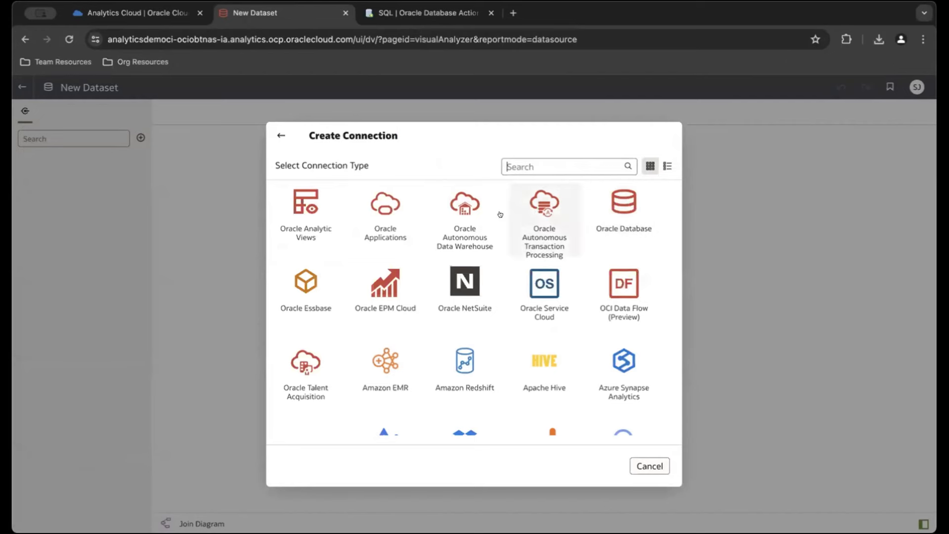
pyautogui.click(463, 212)
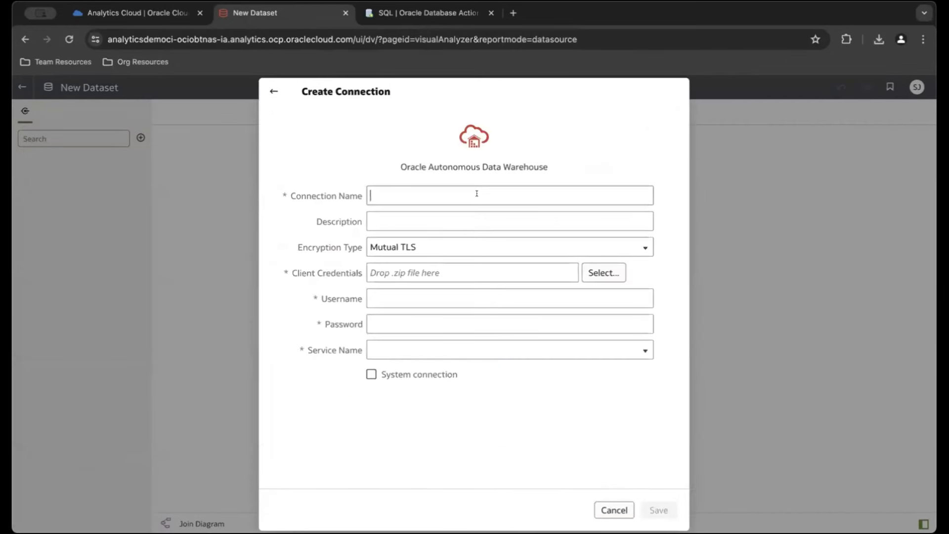
# Step: Name the connection CloudCoachingConnection and describe it as "Connection for Cloud Coaching Webinar"
pyautogui.write('CloudCoachingConnection')
pyautogui.press('Tab')
pyautogui.write('Con')
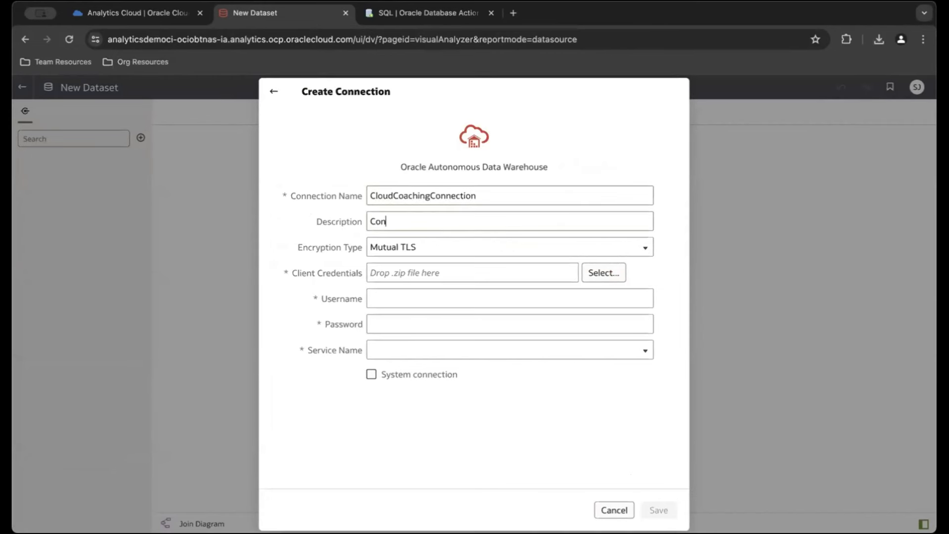
pyautogui.write('nection for CLoud C')
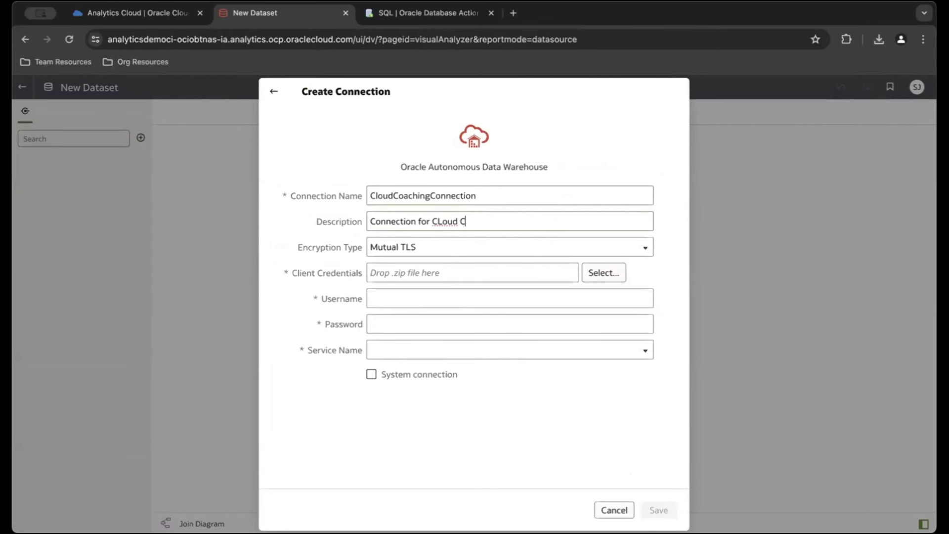
pyautogui.press('BackSpace')
pyautogui.press('BackSpace')
pyautogui.press('BackSpace')
pyautogui.press('BackSpace')
pyautogui.write('loud COach')
pyautogui.press('BackSpace')
pyautogui.press('BackSpace')
pyautogui.press('BackSpace')
pyautogui.press('BackSpace')
pyautogui.write('oaching Webinar')
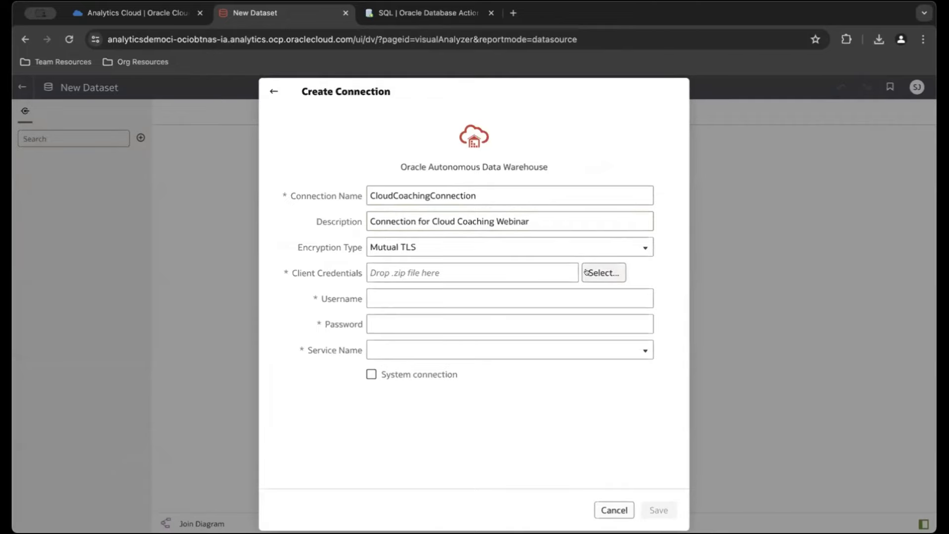
# Step: Load the client credentials from Wallet_VCDatabase2.zip in the OAC folder and set the connection's username to admin
pyautogui.click(587, 272)
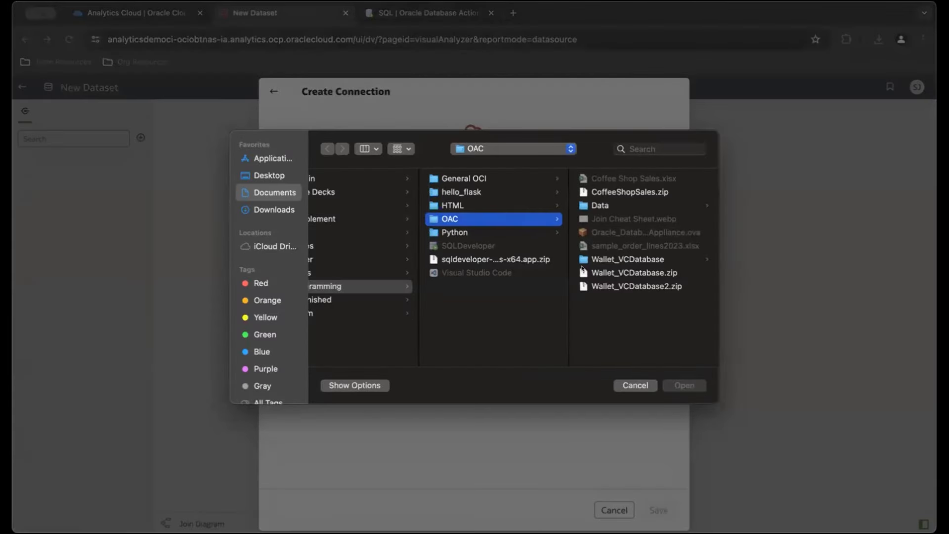
pyautogui.doubleClick(603, 284)
pyautogui.click(495, 297)
pyautogui.write('admin')
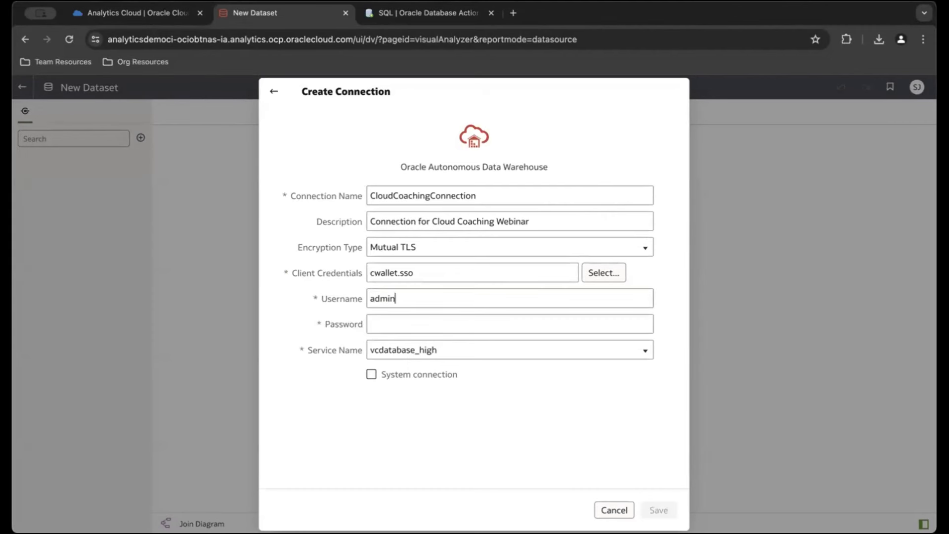
# Step: Paste the database password, select vcdatabase_low as the service name and save the connection
pyautogui.press('super+Tab')
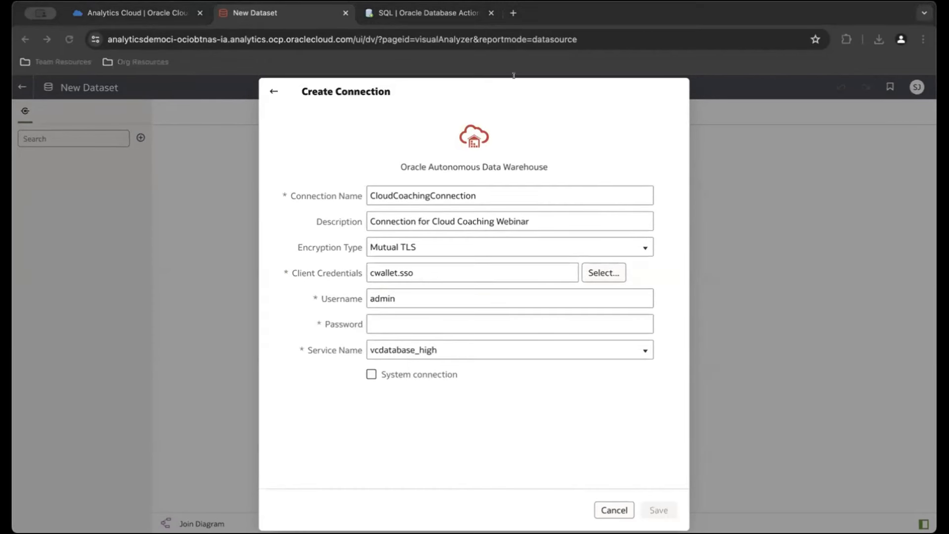
pyautogui.click(486, 86)
pyautogui.click(452, 319)
pyautogui.press('super+v')
pyautogui.click(447, 354)
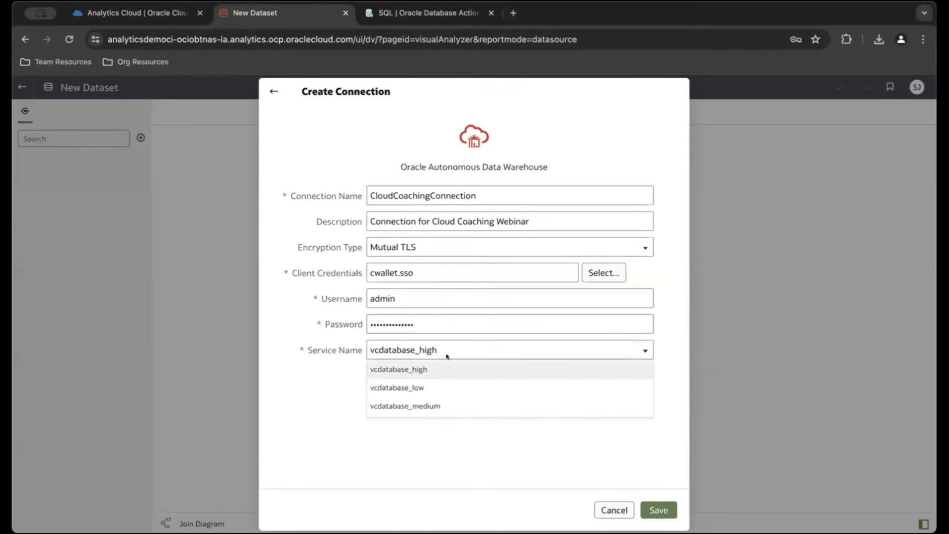
pyautogui.click(429, 381)
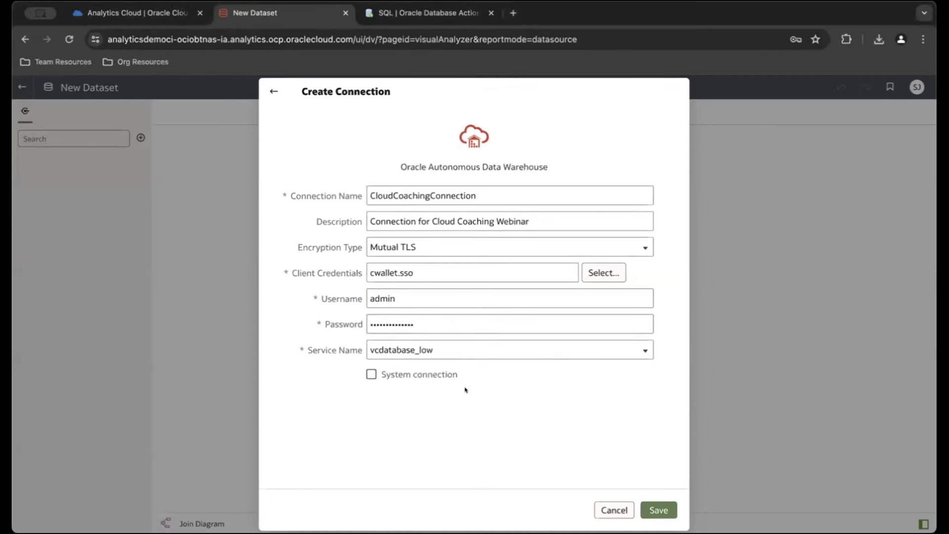
pyautogui.click(658, 510)
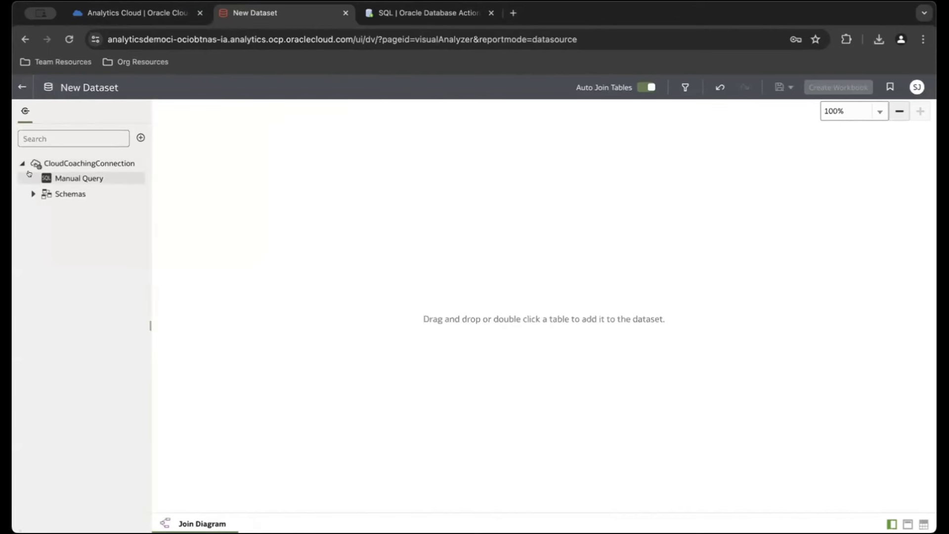
# Step: Expand the ADMIN schema under CloudCoachingConnection and add its COFFEE table to the dataset
pyautogui.click(20, 163)
pyautogui.click(21, 163)
pyautogui.click(33, 193)
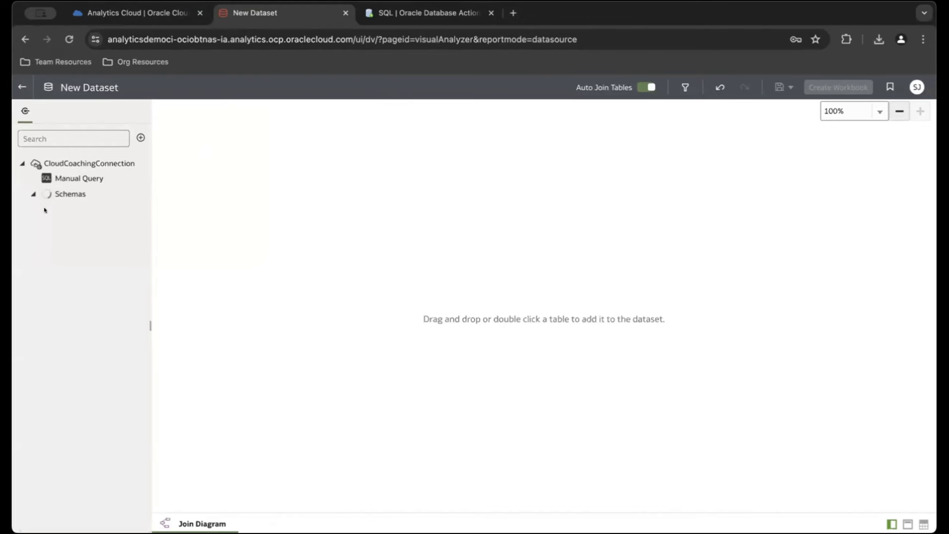
pyautogui.click(40, 206)
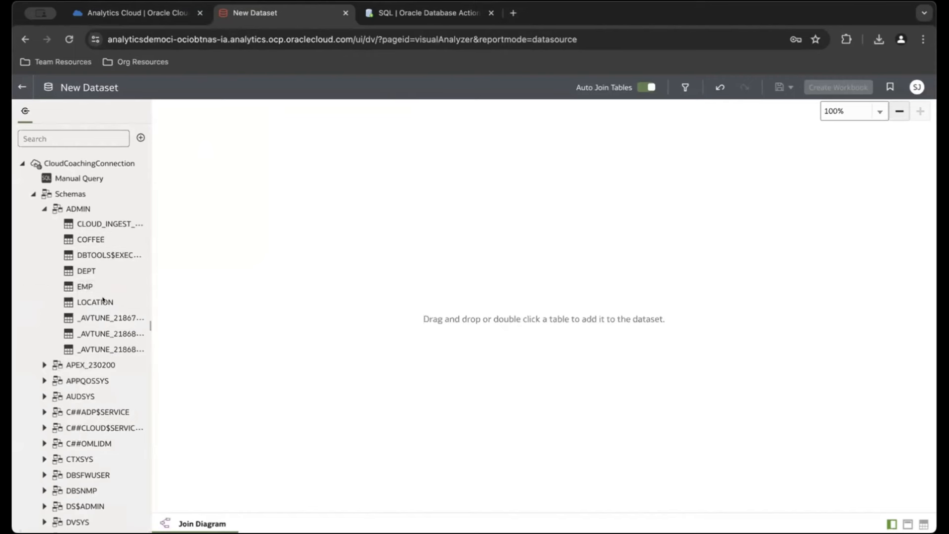
pyautogui.doubleClick(91, 239)
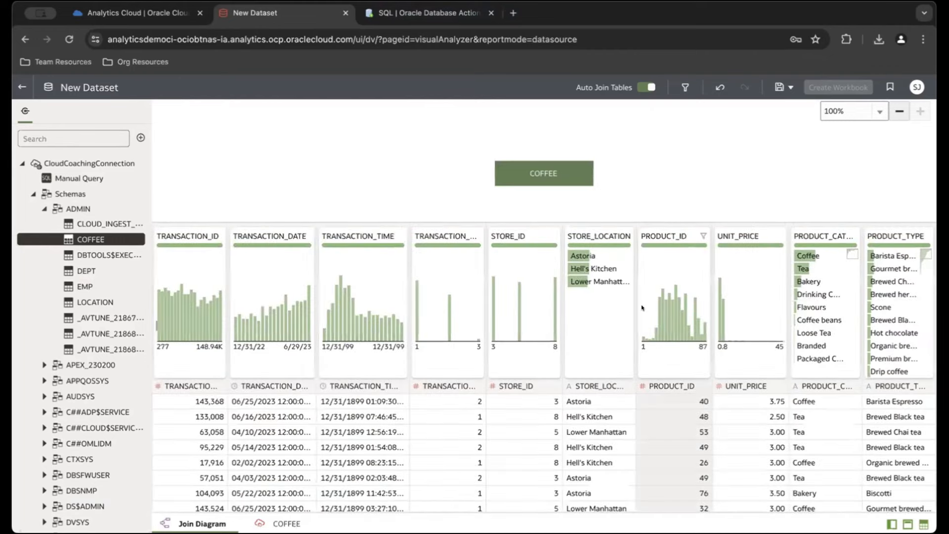
# Step: Look through the COFFEE column previews and change TRANSACTION_ID, STORE_ID and PRODUCT_ID from measures to attributes
pyautogui.hscroll(2, 642, 307)
pyautogui.hscroll(-2, 642, 307)
pyautogui.hscroll(2, 641, 307)
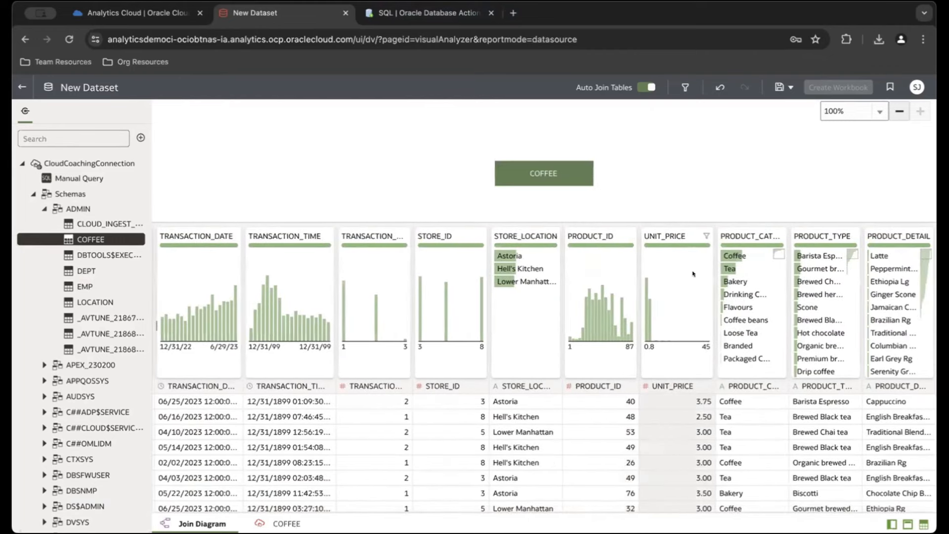
pyautogui.hscroll(-1, 692, 273)
pyautogui.hscroll(1, 692, 273)
pyautogui.hscroll(-2, 641, 358)
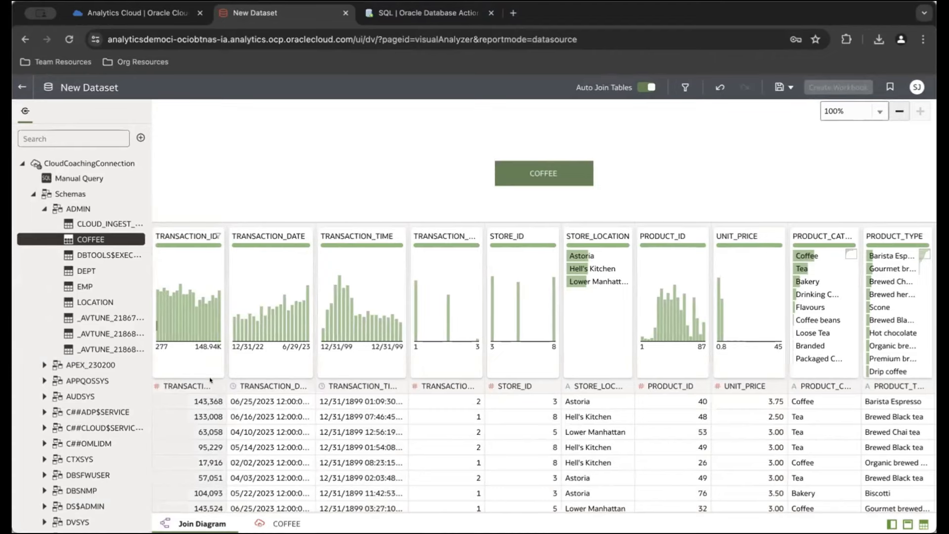
pyautogui.click(157, 386)
pyautogui.click(172, 413)
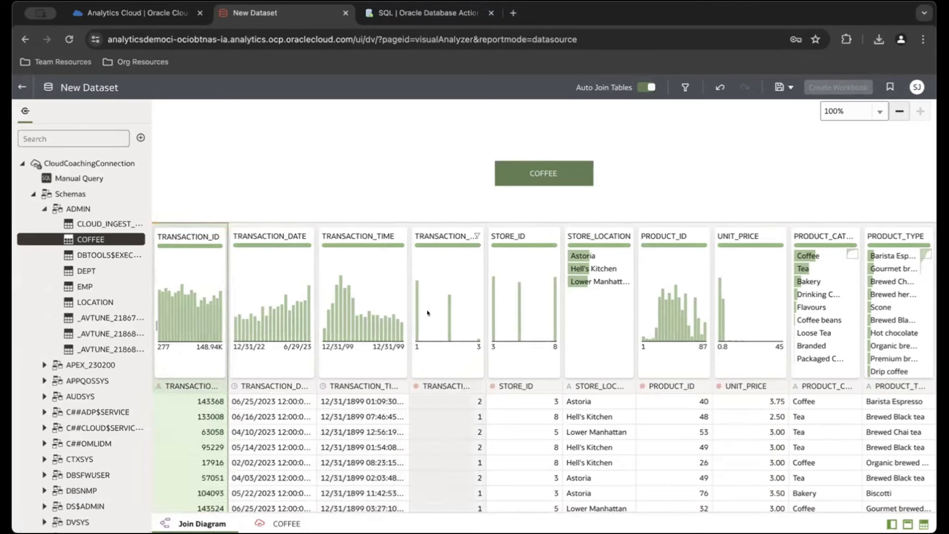
pyautogui.click(493, 385)
pyautogui.click(508, 423)
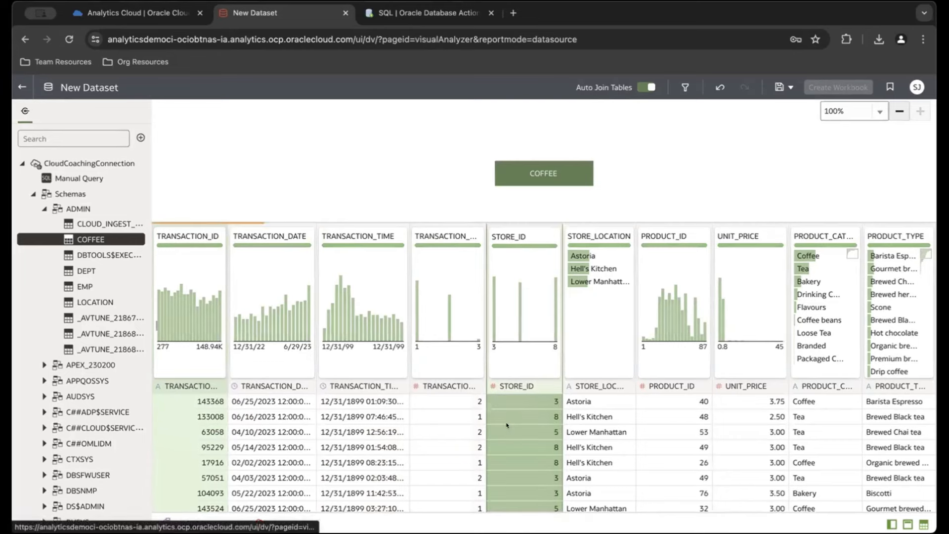
pyautogui.click(642, 386)
pyautogui.click(645, 424)
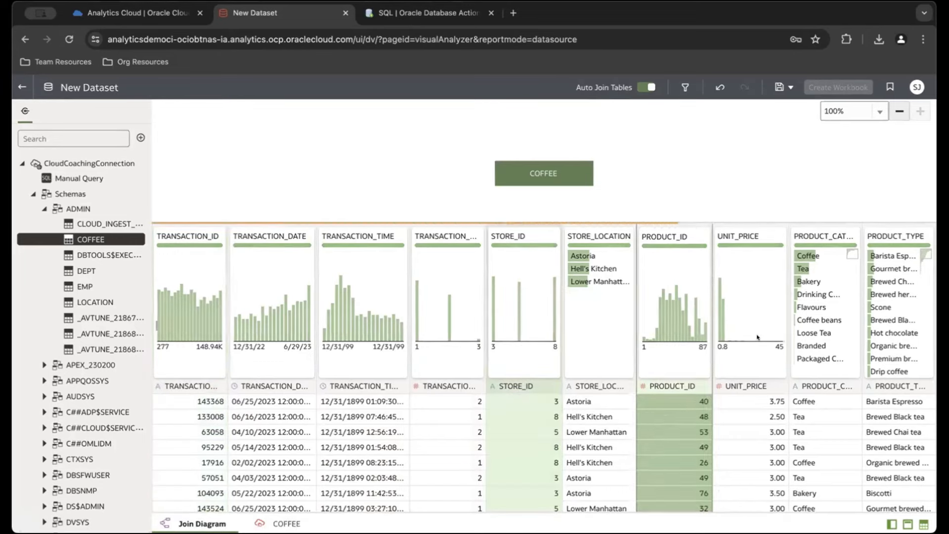
# Step: Save the dataset under the name CoffeeCloudCoaching
pyautogui.hscroll(3, 875, 326)
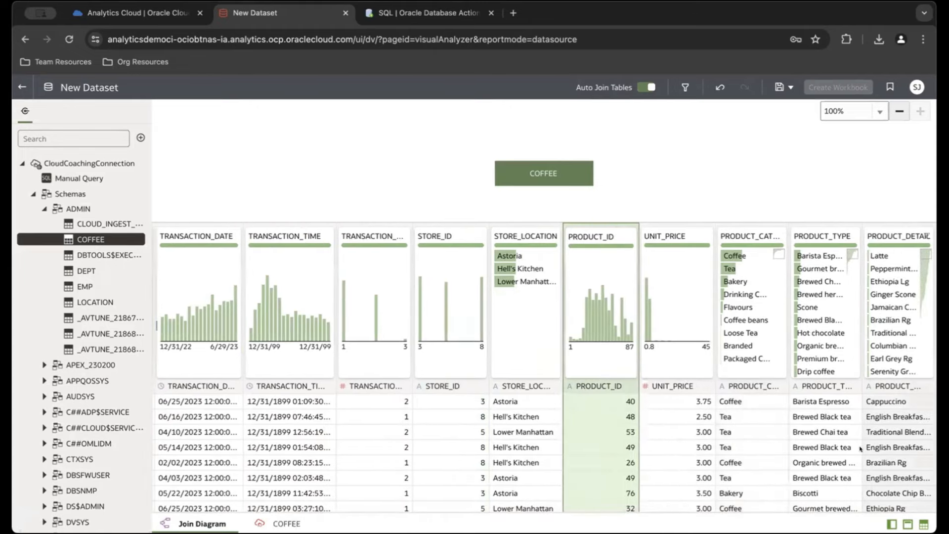
pyautogui.hscroll(-5, 860, 448)
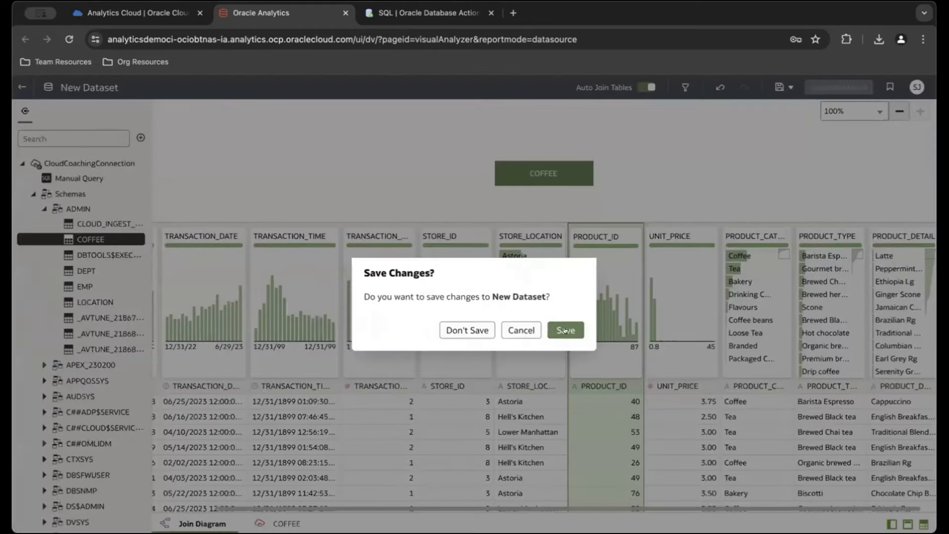
pyautogui.click(565, 330)
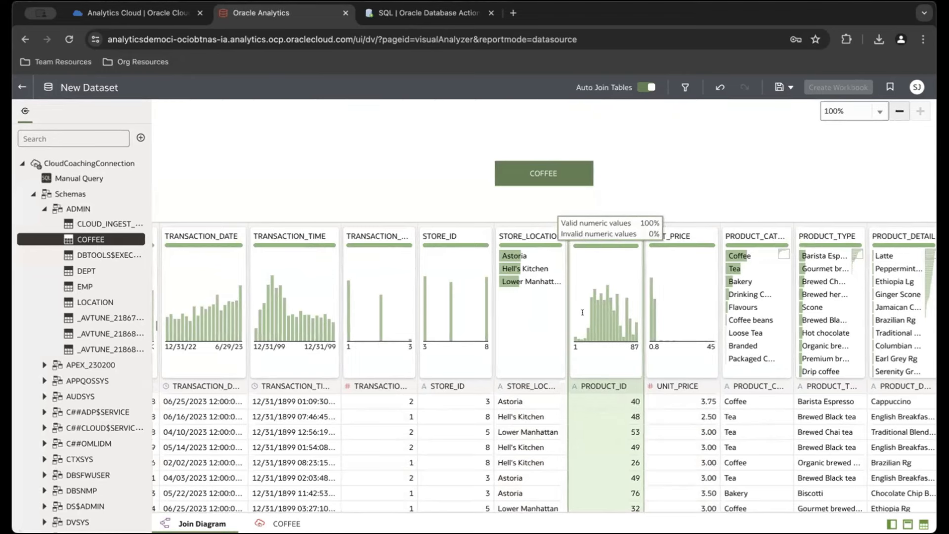
pyautogui.click(778, 87)
pyautogui.tripleClick(532, 268)
pyautogui.write('C')
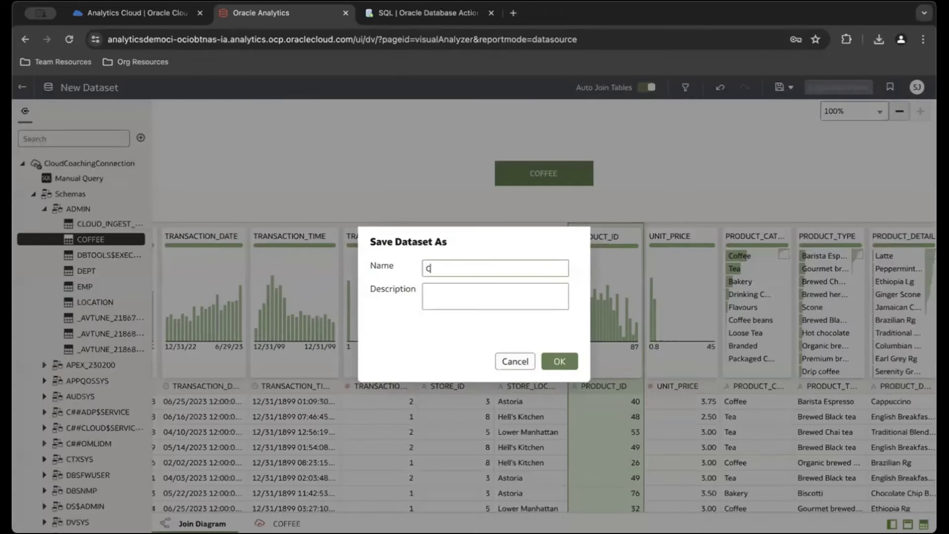
pyautogui.write('offeeCloudCoahci')
pyautogui.press('BackSpace')
pyautogui.press('BackSpace')
pyautogui.press('BackSpace')
pyautogui.write('aching')
pyautogui.click(558, 360)
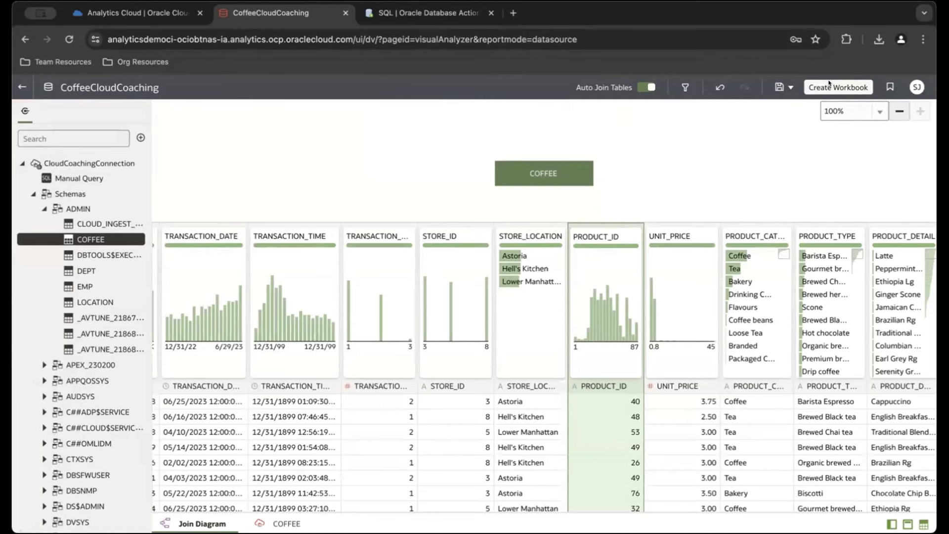
# Step: Create a workbook from the CoffeeCloudCoaching dataset, check its data diagram and show the auto insights beside the visualization canvas
pyautogui.moveTo(769, 264)
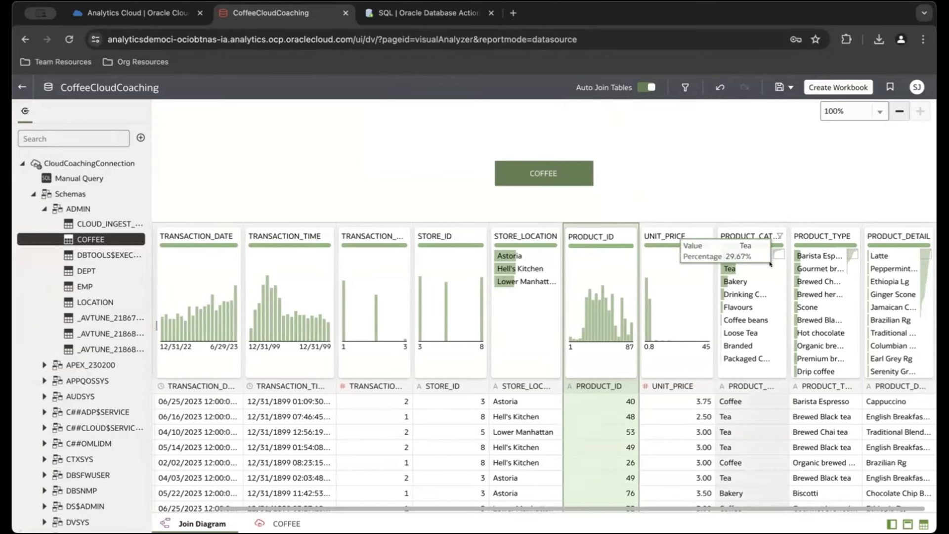
pyautogui.click(845, 84)
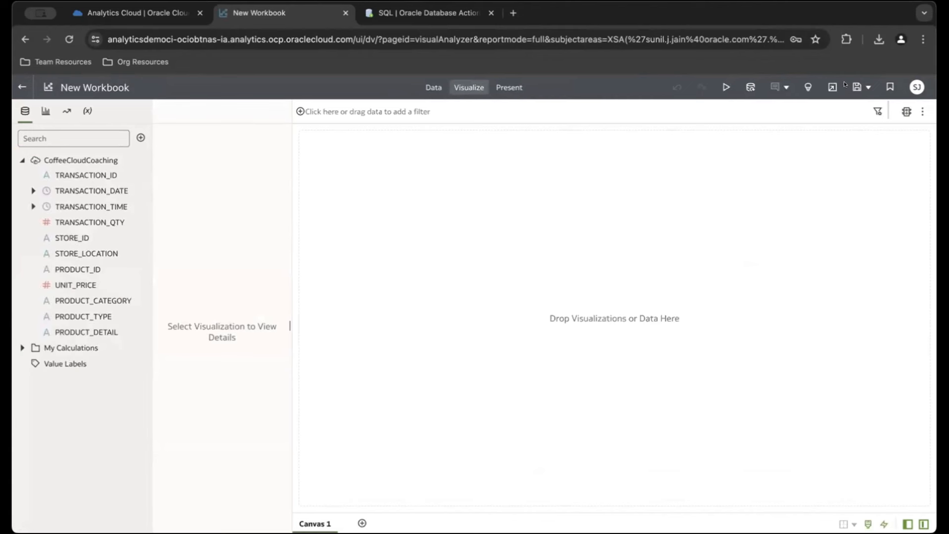
pyautogui.click(437, 87)
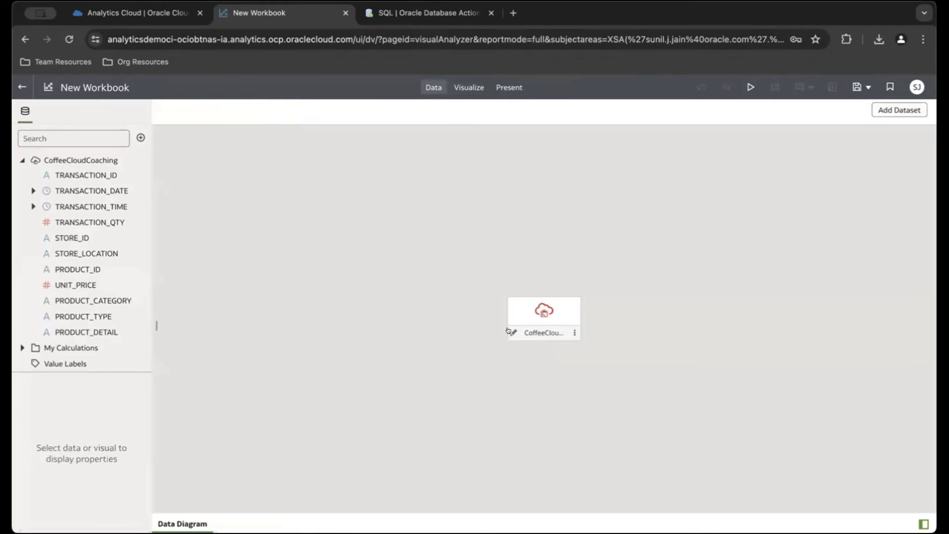
pyautogui.click(453, 87)
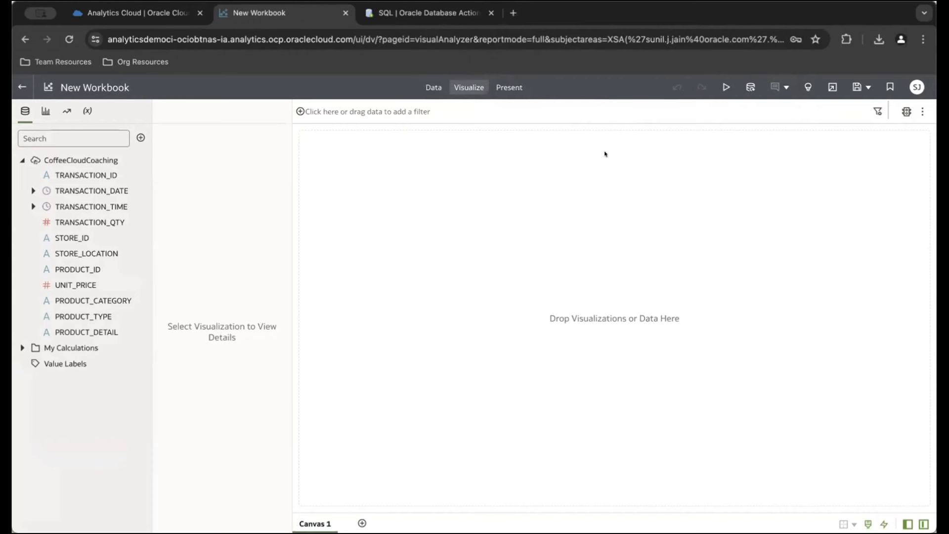
pyautogui.click(808, 87)
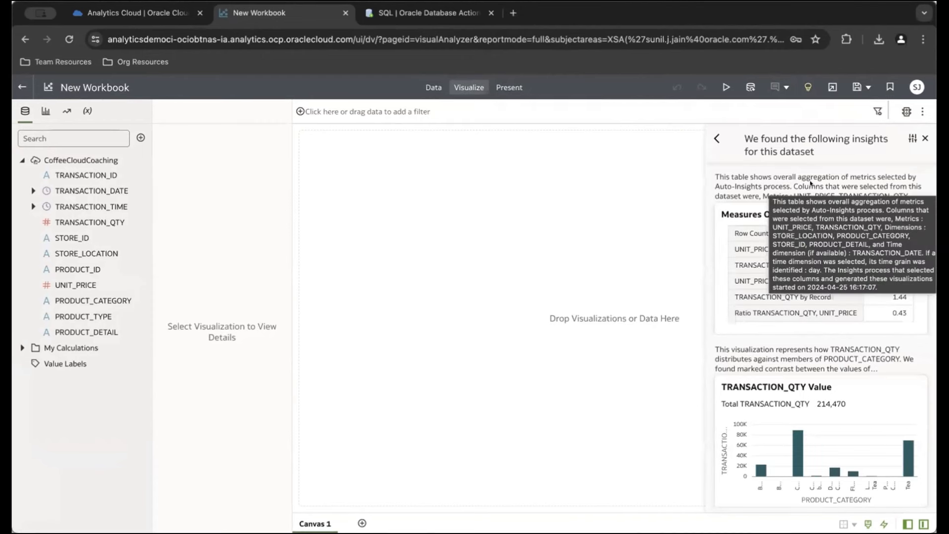
# Step: Add the suggested TRANSACTION_QTY Value chart by PRODUCT_CATEGORY to the canvas and inspect the values of its bars
pyautogui.scroll(-1, 810, 183)
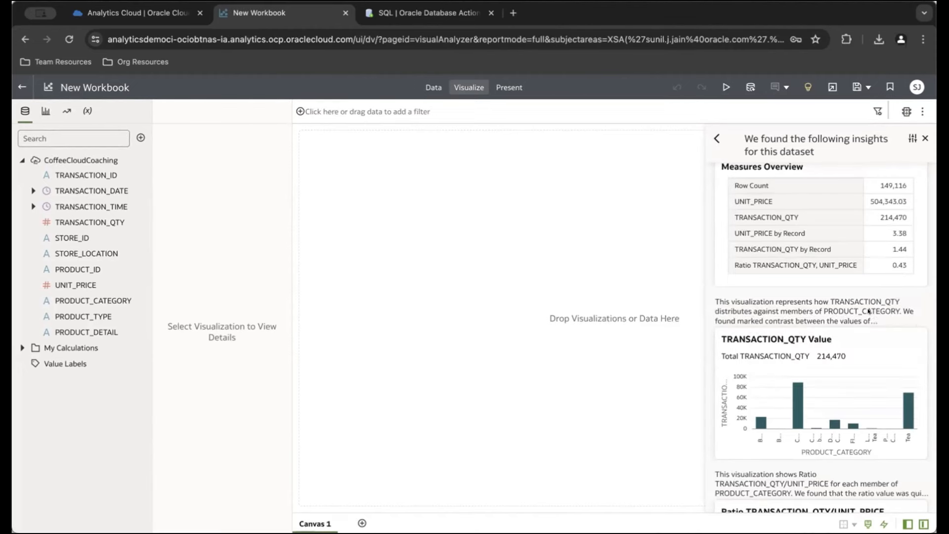
pyautogui.click(918, 338)
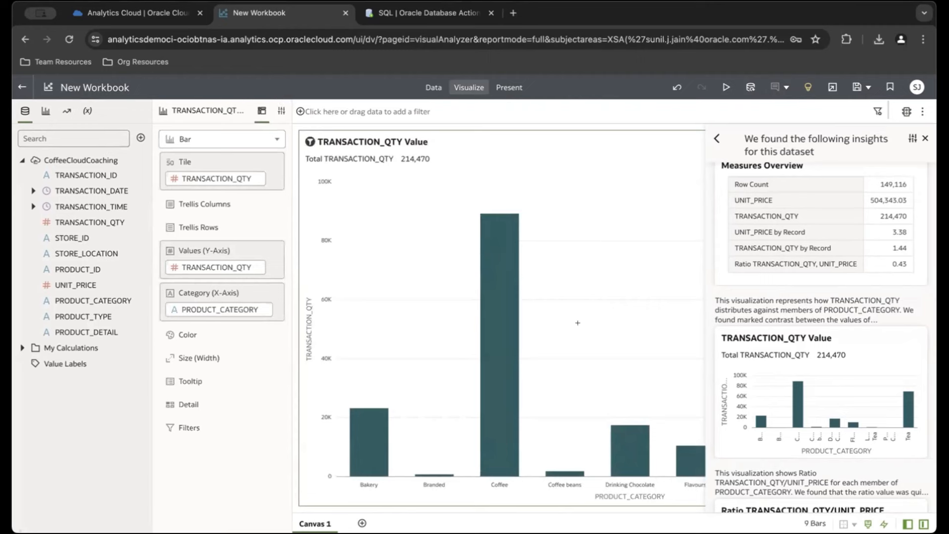
pyautogui.moveTo(362, 448)
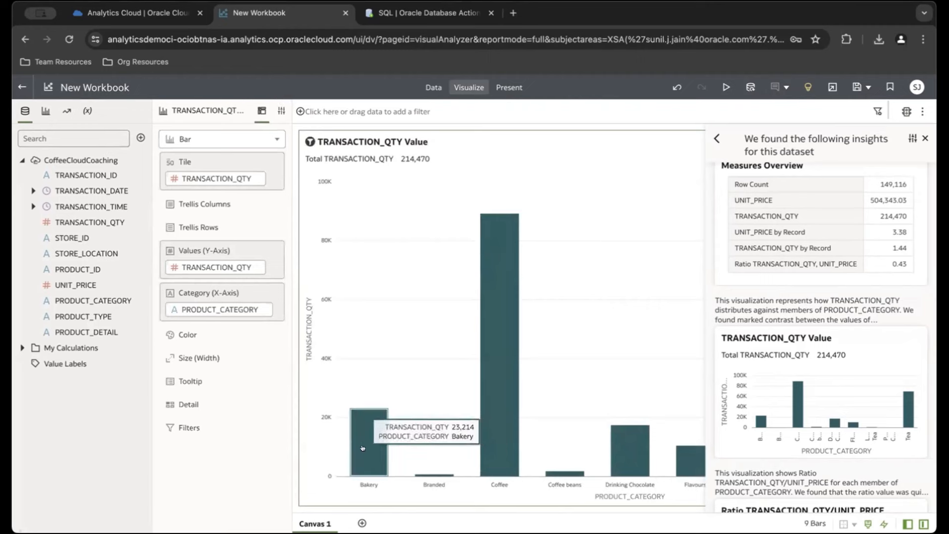
pyautogui.moveTo(427, 476)
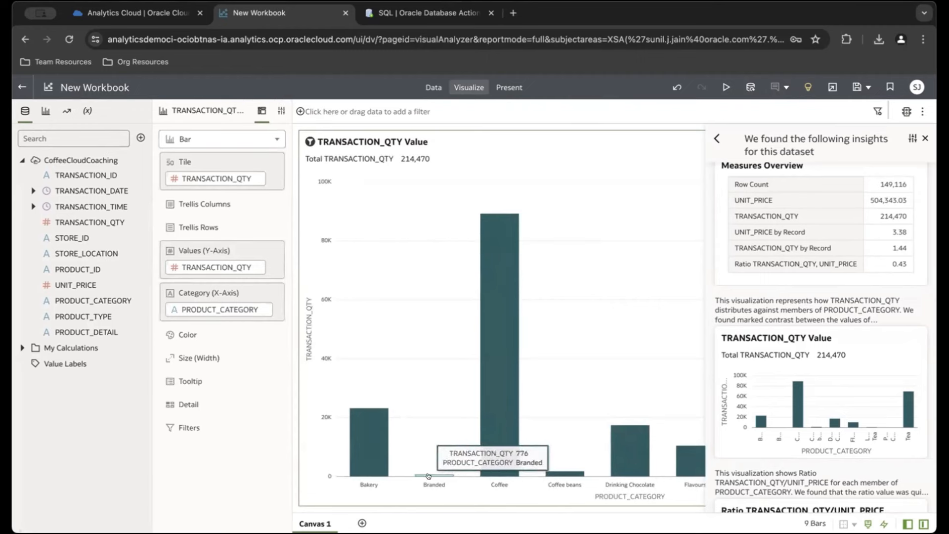
pyautogui.moveTo(478, 441)
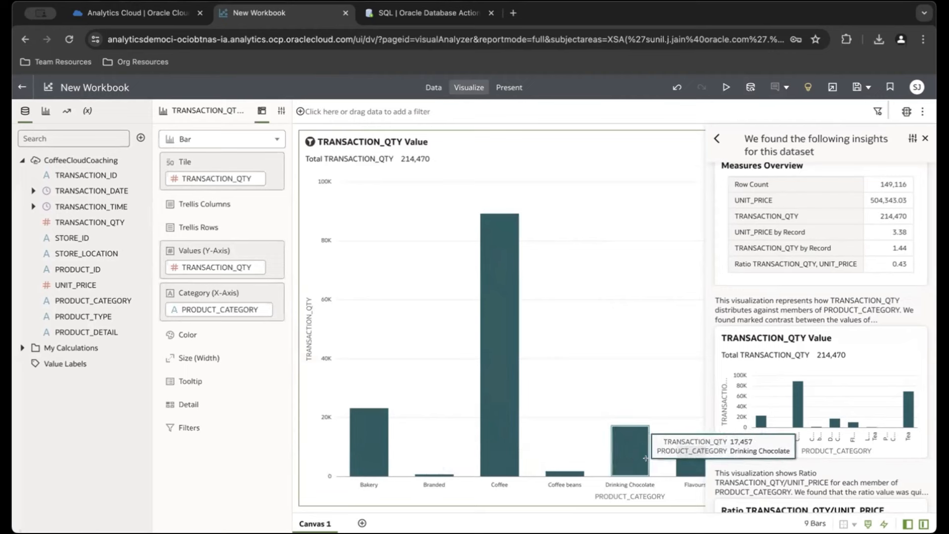
pyautogui.moveTo(675, 467)
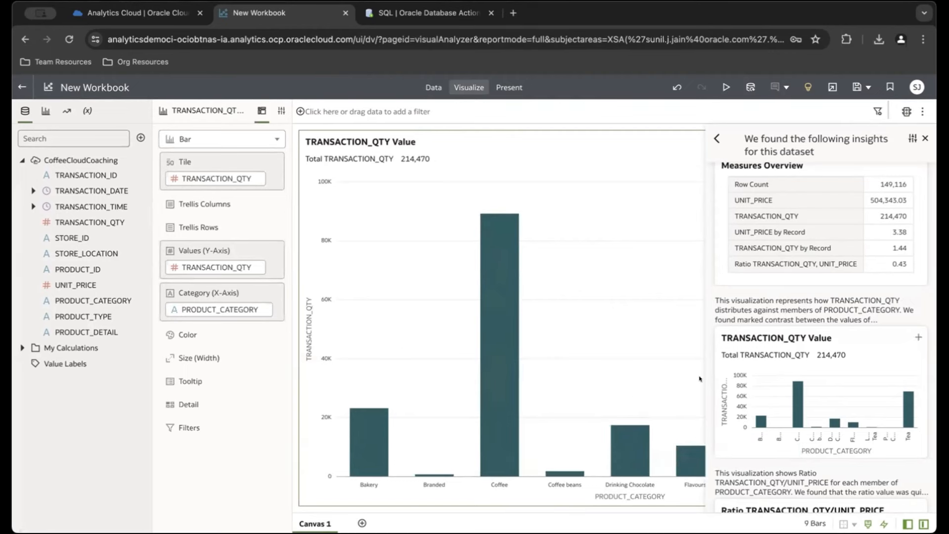
# Step: Review the visualization types available for the TRANSACTION_QTY Value chart without changing its type
pyautogui.scroll(-1, 719, 379)
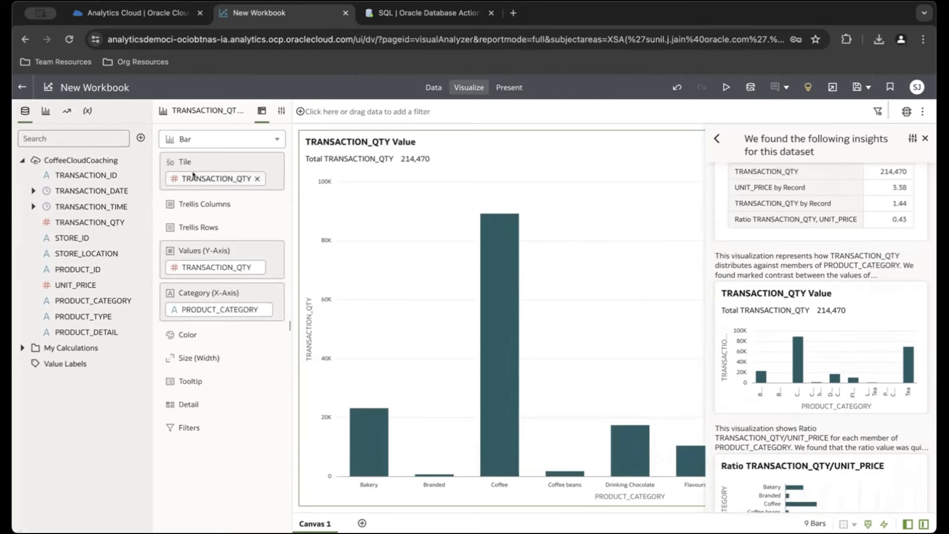
pyautogui.click(178, 140)
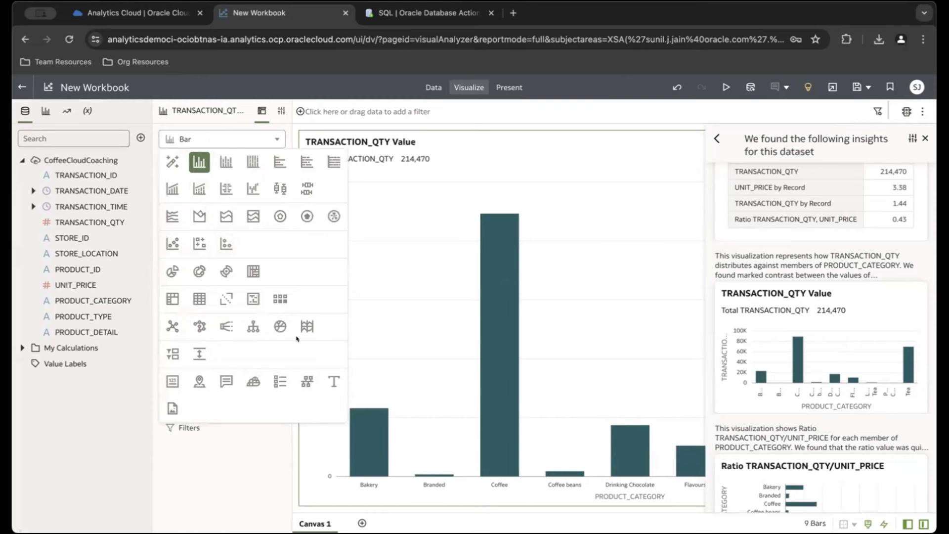
pyautogui.click(134, 447)
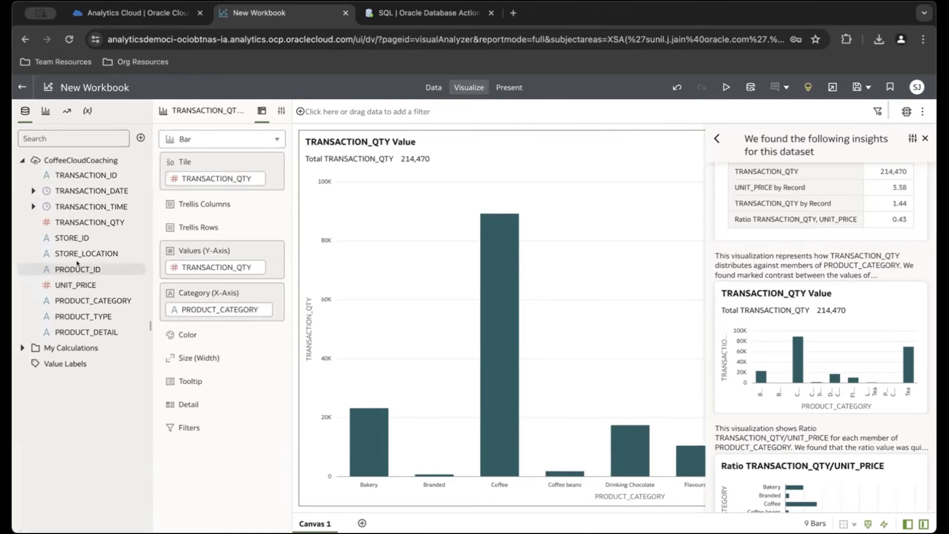
# Step: Try coloring the TRANSACTION_QTY Value bars by STORE_ID, compare the stores per product category, and remove the coloring
pyautogui.moveTo(67, 239); pyautogui.dragTo(181, 333)
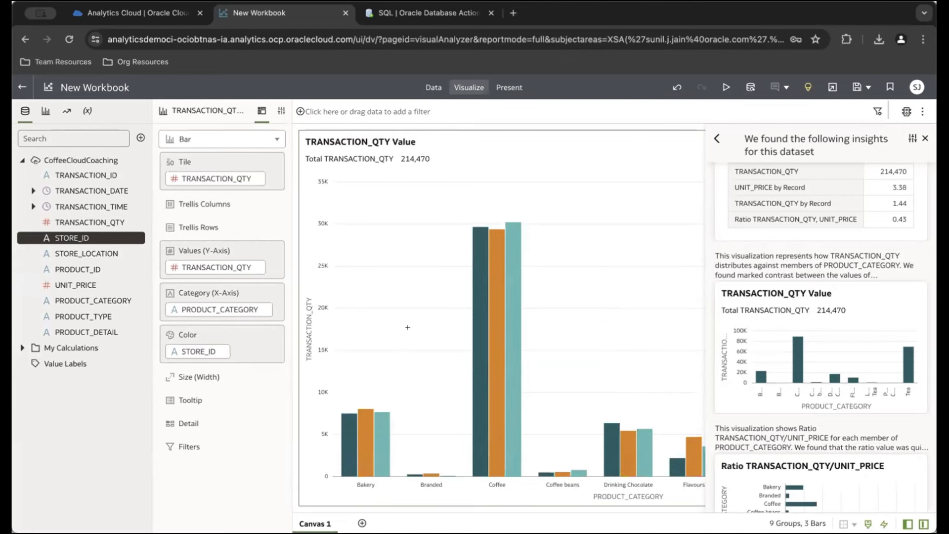
pyautogui.moveTo(341, 449)
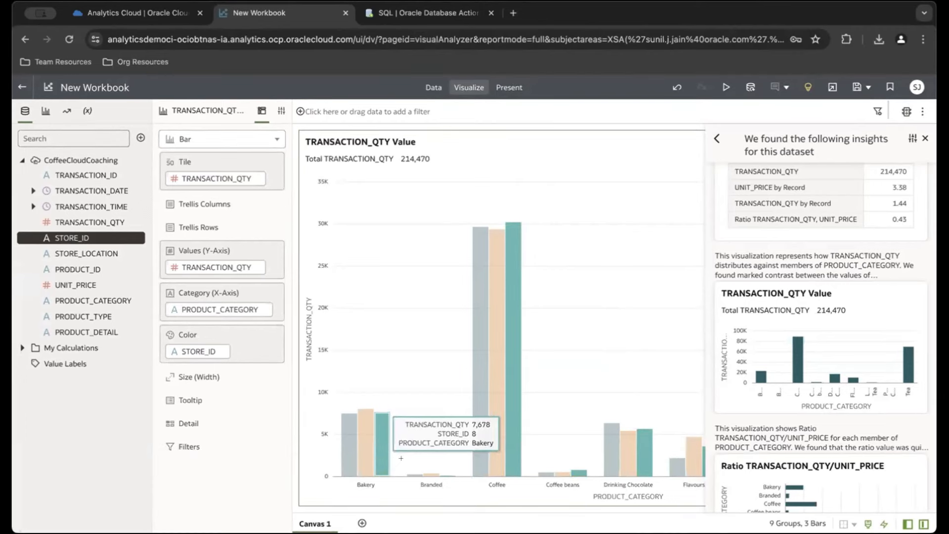
pyautogui.moveTo(684, 461)
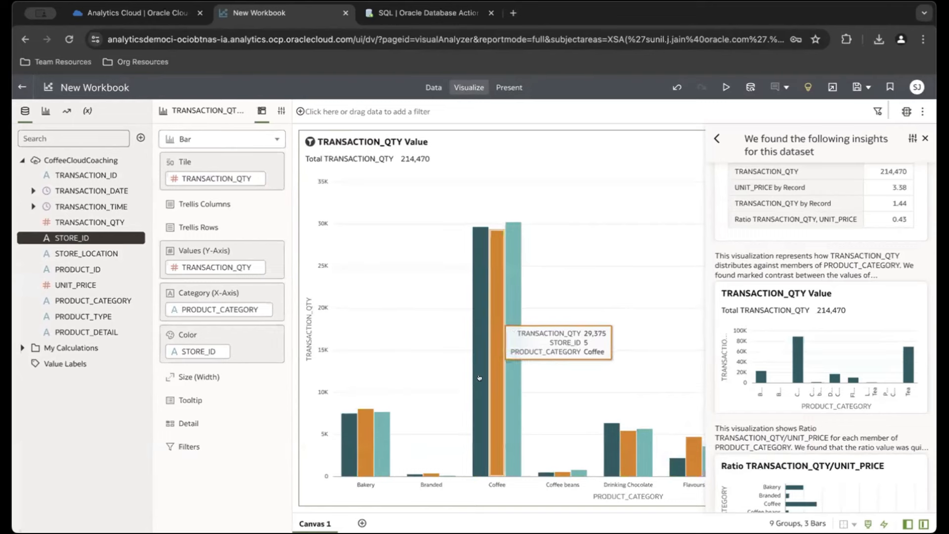
pyautogui.click(218, 351)
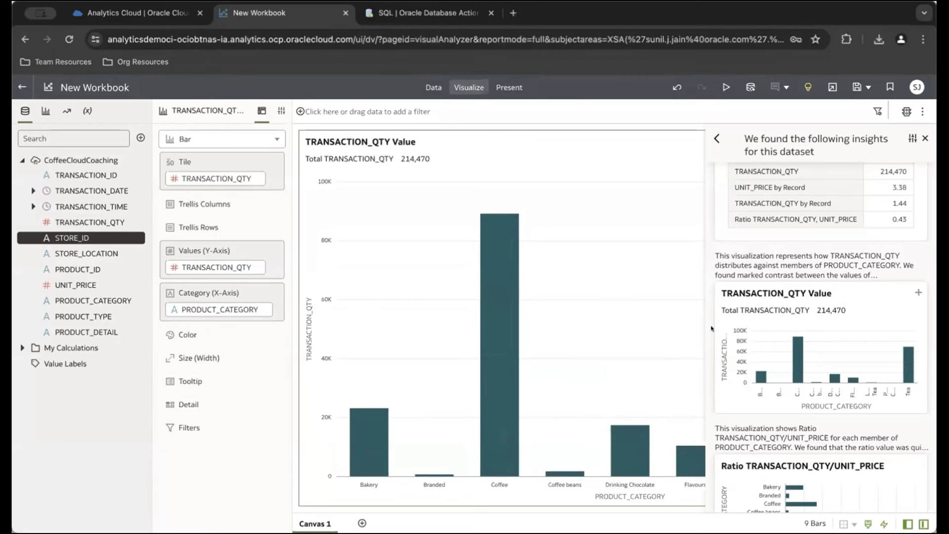
# Step: Add the suggested Ratio TRANSACTION_QTY/UNIT_PRICE chart to the canvas, close the insights and inspect its bars and ratio calculation
pyautogui.scroll(-2, 735, 329)
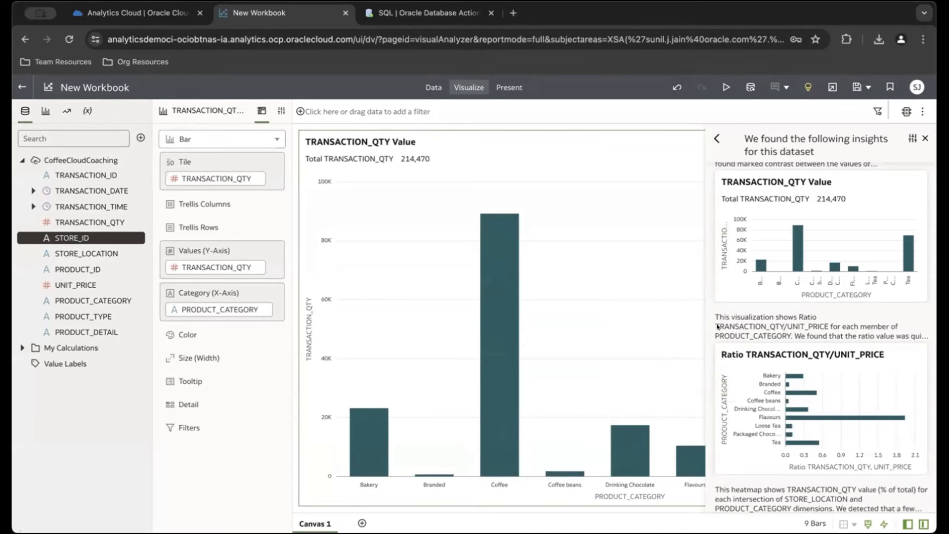
pyautogui.scroll(-2, 717, 327)
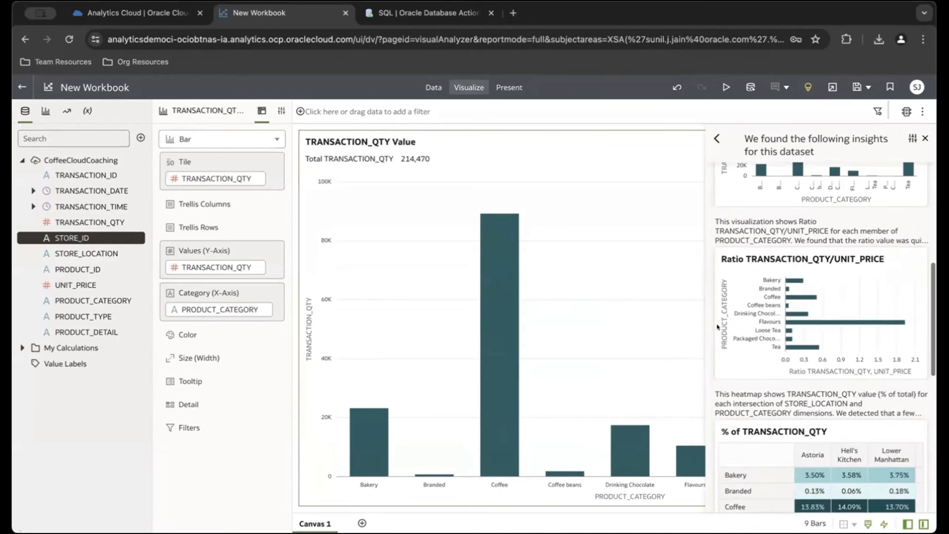
pyautogui.scroll(-1, 717, 326)
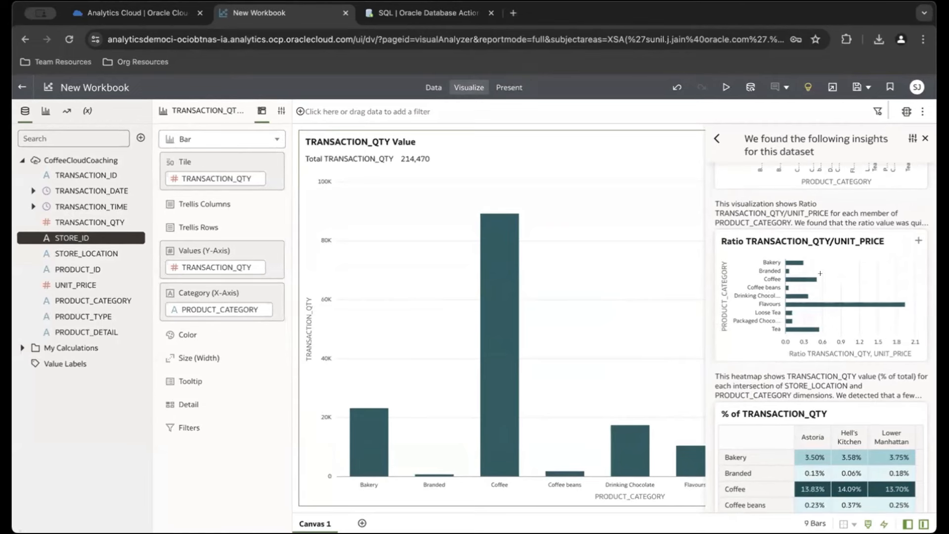
pyautogui.click(917, 241)
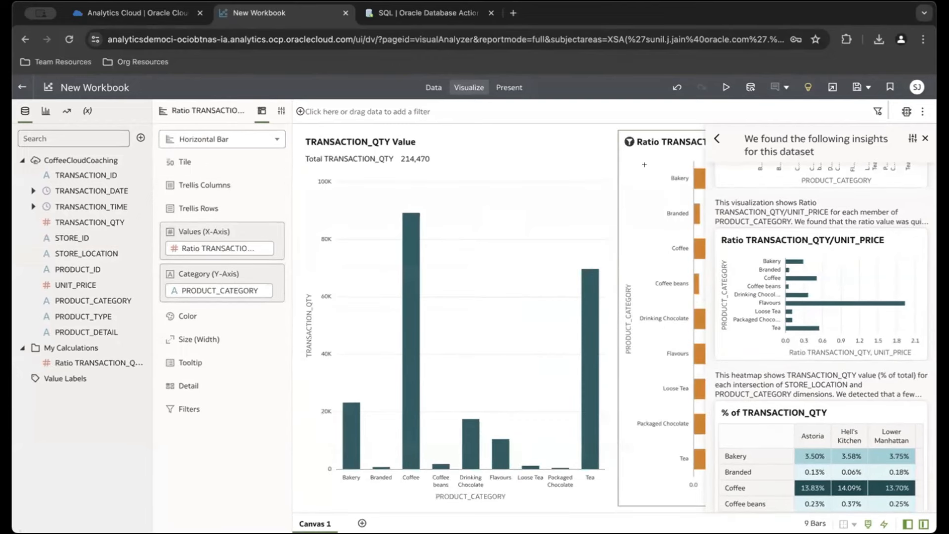
pyautogui.click(923, 138)
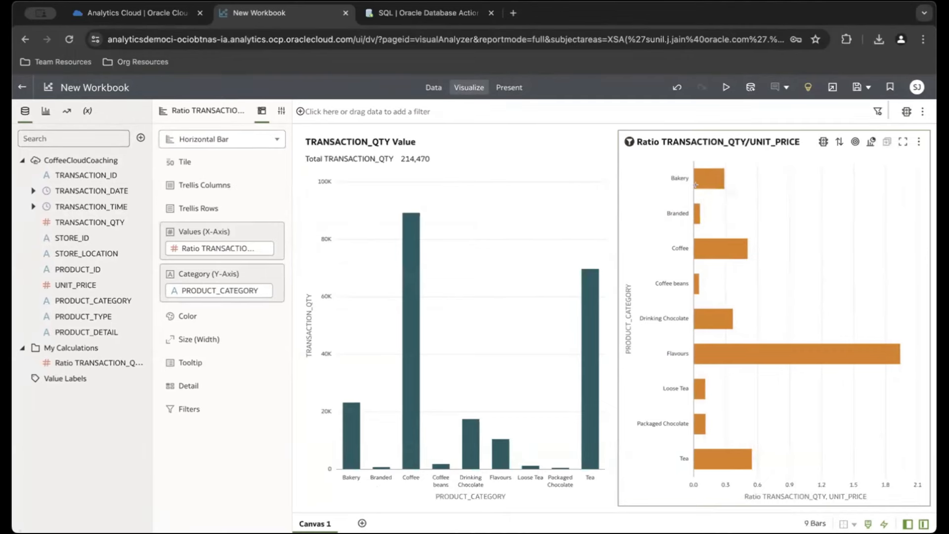
pyautogui.moveTo(741, 349)
pyautogui.moveTo(694, 241)
pyautogui.moveTo(701, 182)
pyautogui.moveTo(772, 360)
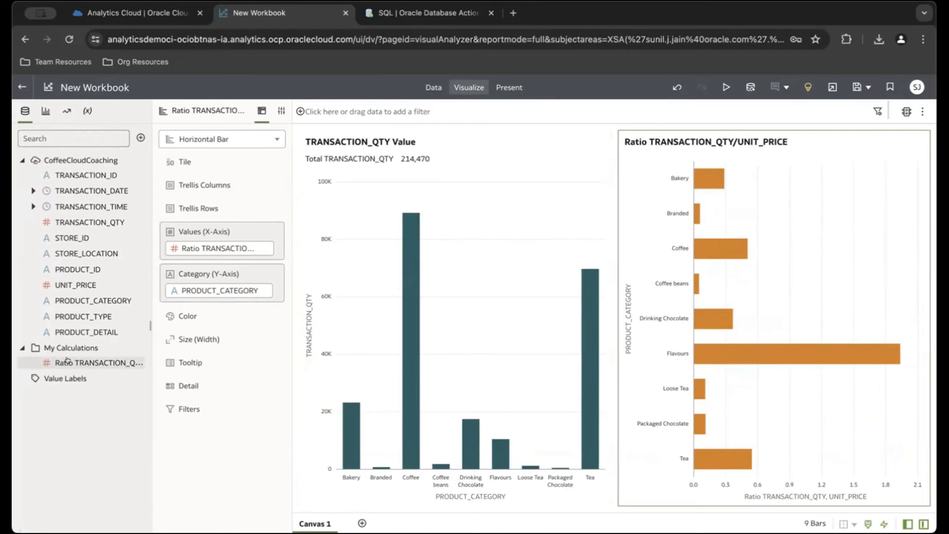
pyautogui.moveTo(69, 361)
# Step: Reopen the auto insights, add the suggested Count of Records treemap to the canvas and close the insights
pyautogui.click(807, 87)
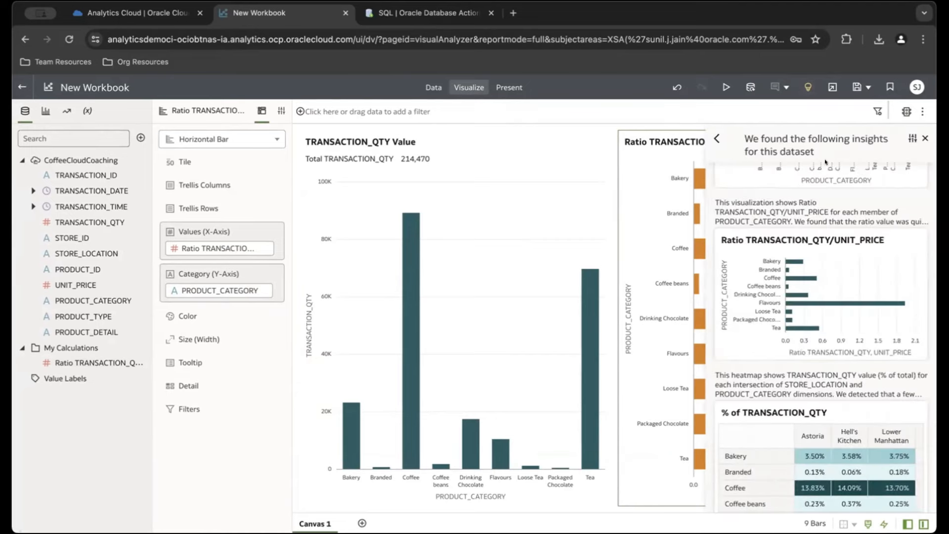
pyautogui.scroll(-10, 838, 278)
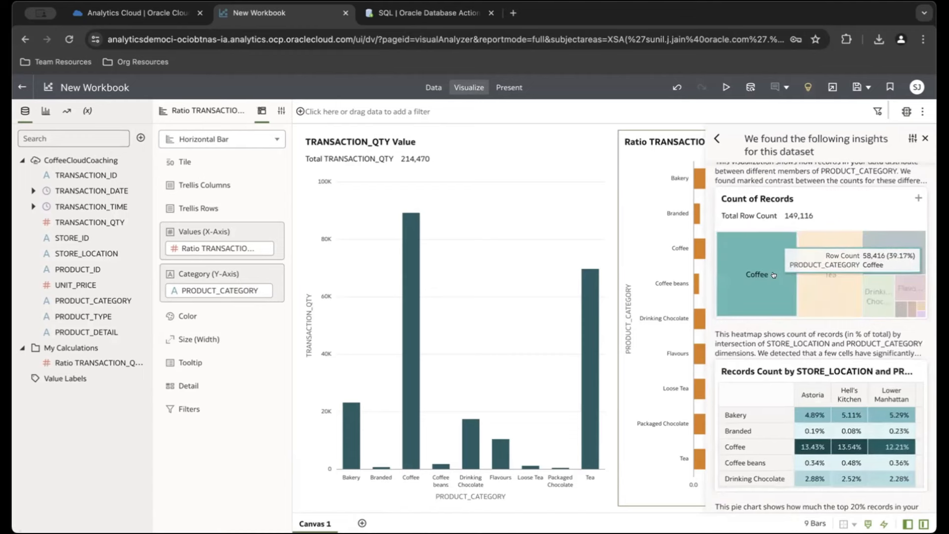
pyautogui.click(915, 196)
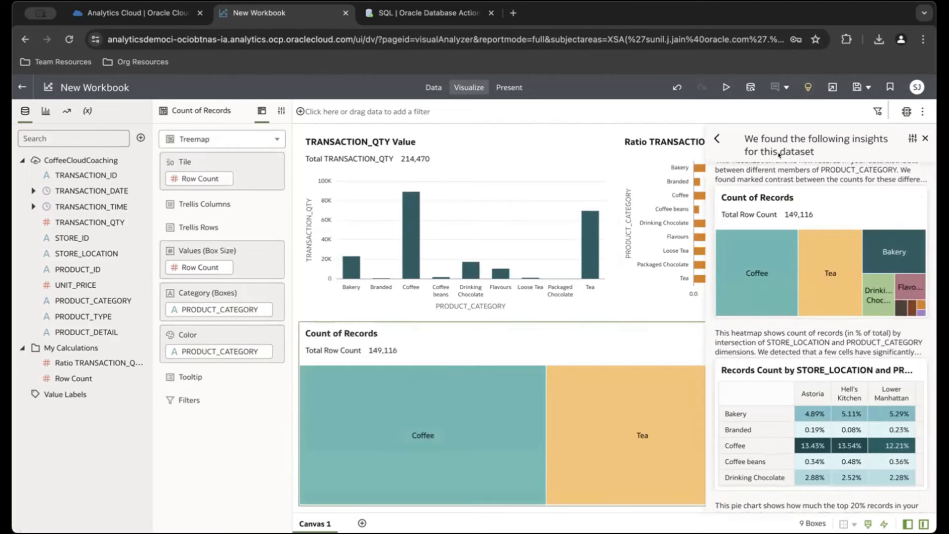
pyautogui.click(925, 139)
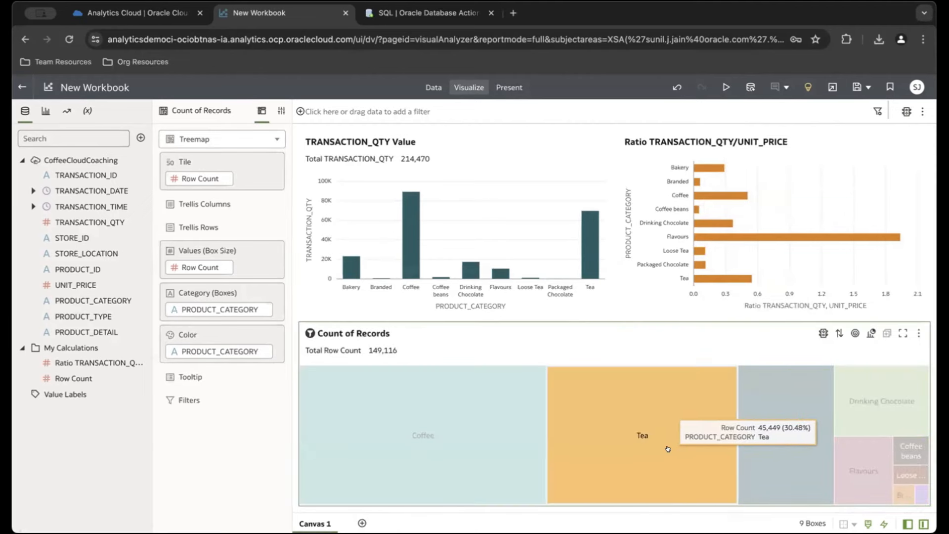
# Step: Examine the expression behind the Row Count calculation and close it without saving changes
pyautogui.moveTo(98, 379)
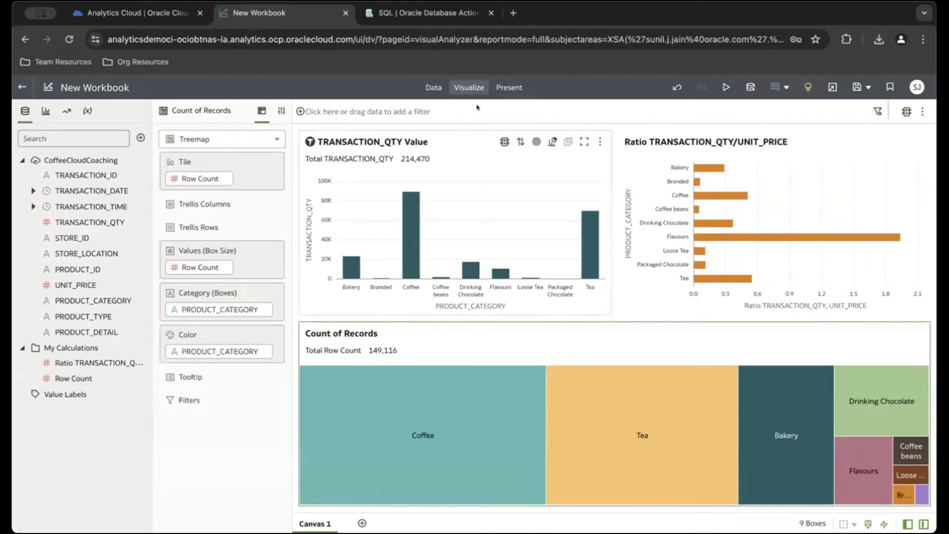
pyautogui.rightClick(72, 378)
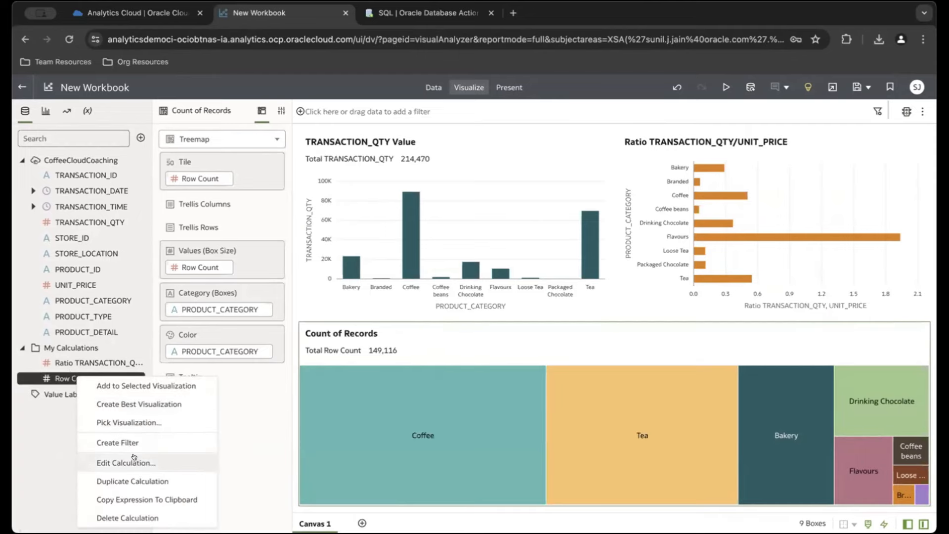
pyautogui.click(132, 462)
pyautogui.moveTo(183, 251); pyautogui.dragTo(463, 252)
pyautogui.click(540, 251)
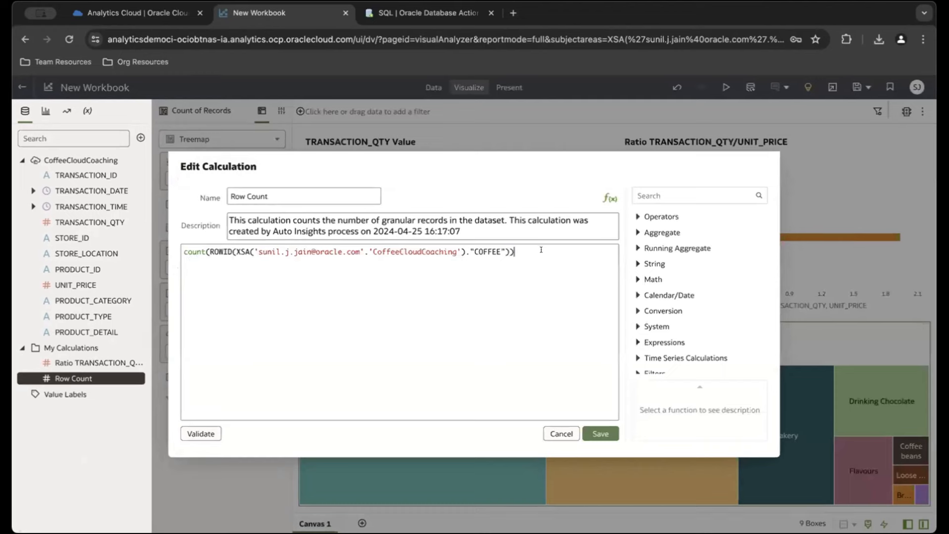
pyautogui.tripleClick(541, 249)
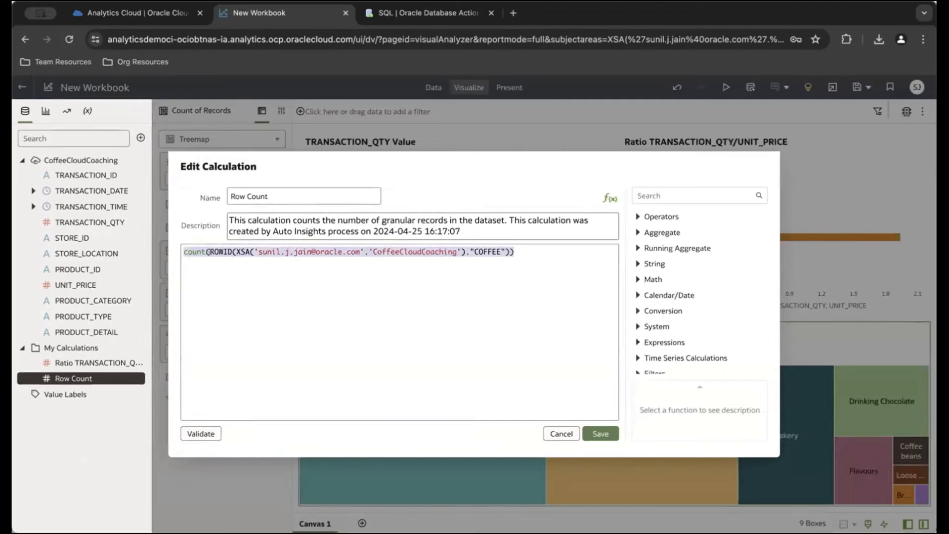
pyautogui.click(269, 251)
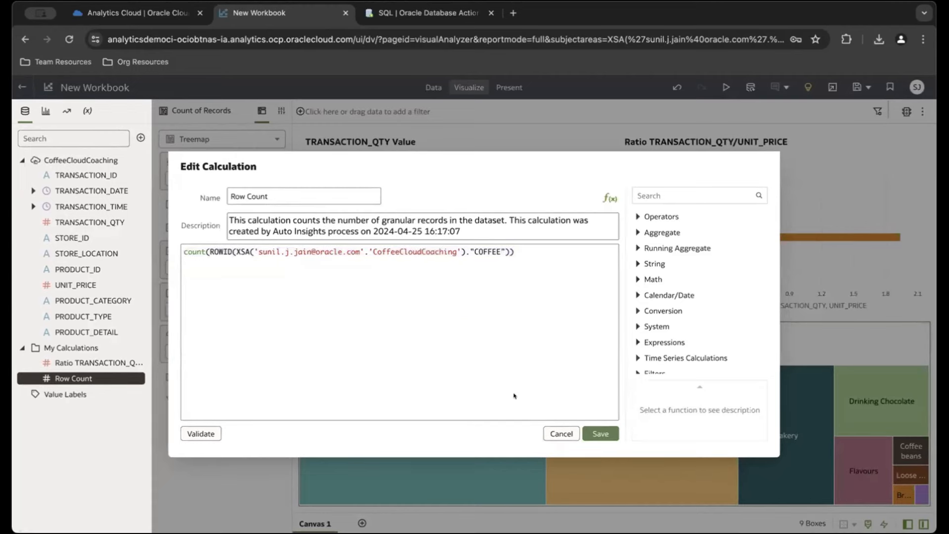
pyautogui.click(549, 429)
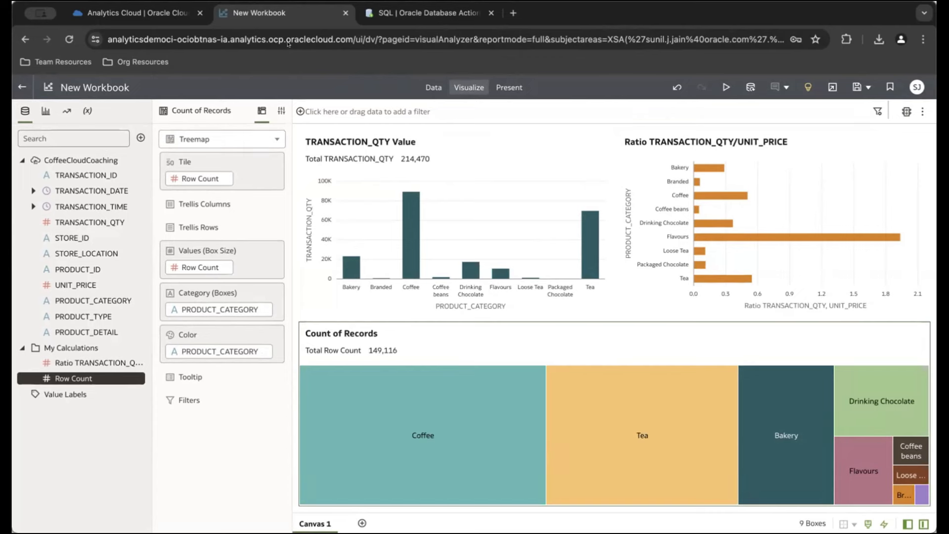
# Step: Add a STORE_ID filter to the canvas and limit all the visualizations to store 3
pyautogui.click(299, 112)
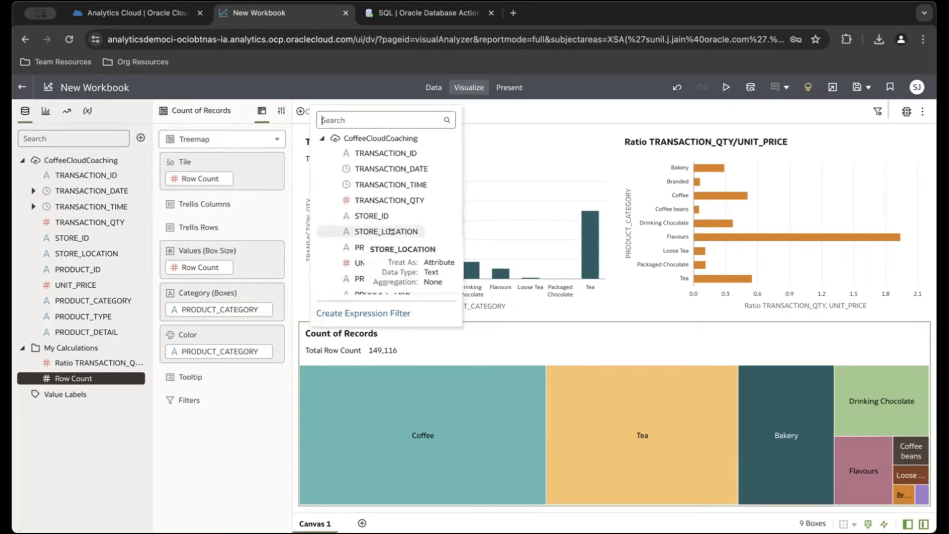
pyautogui.click(381, 215)
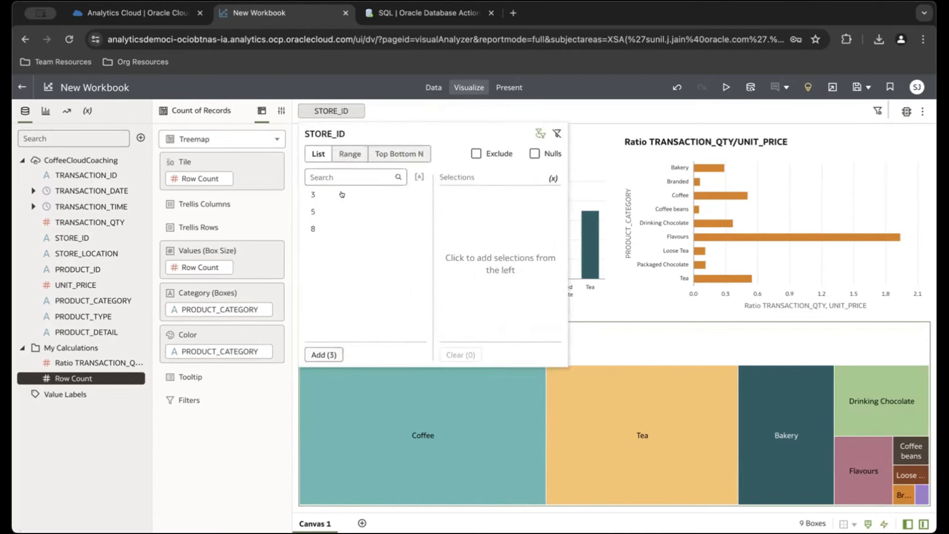
pyautogui.click(483, 111)
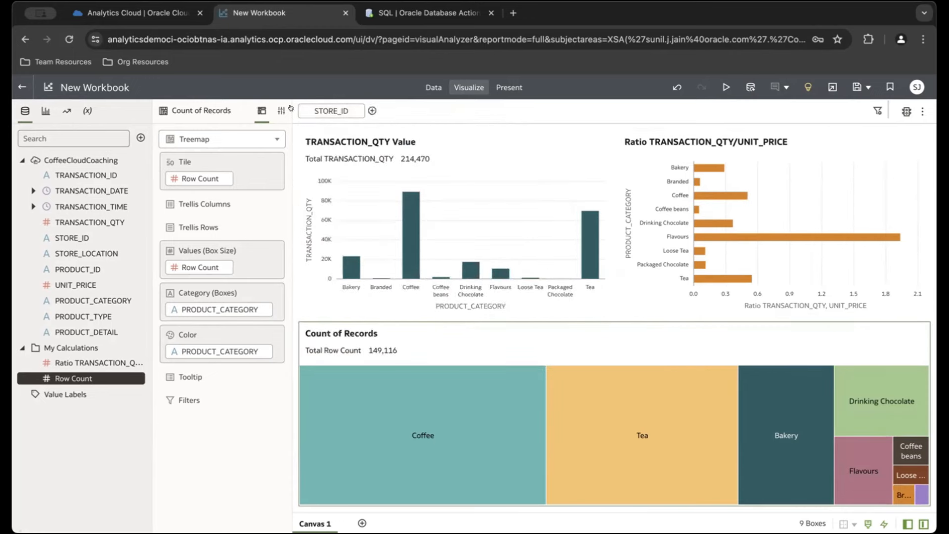
pyautogui.click(321, 108)
pyautogui.click(325, 194)
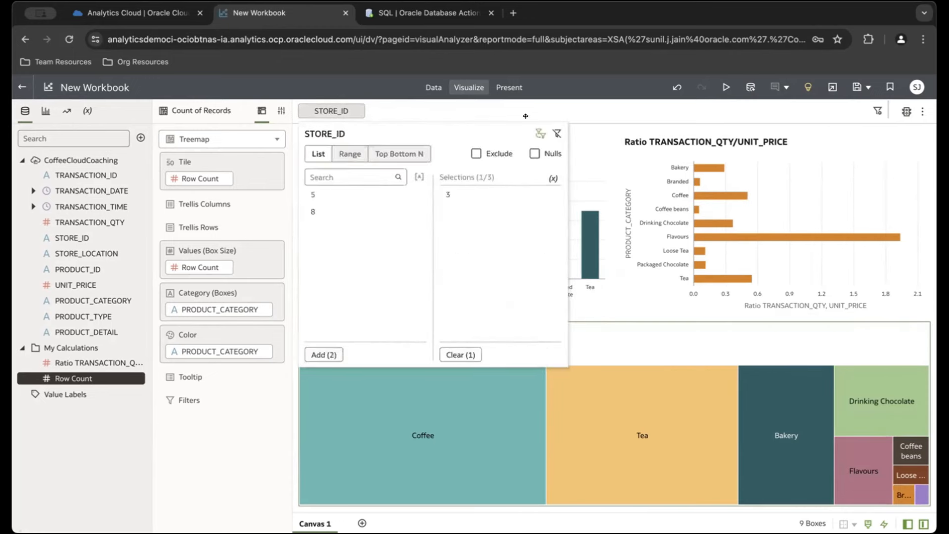
pyautogui.click(584, 105)
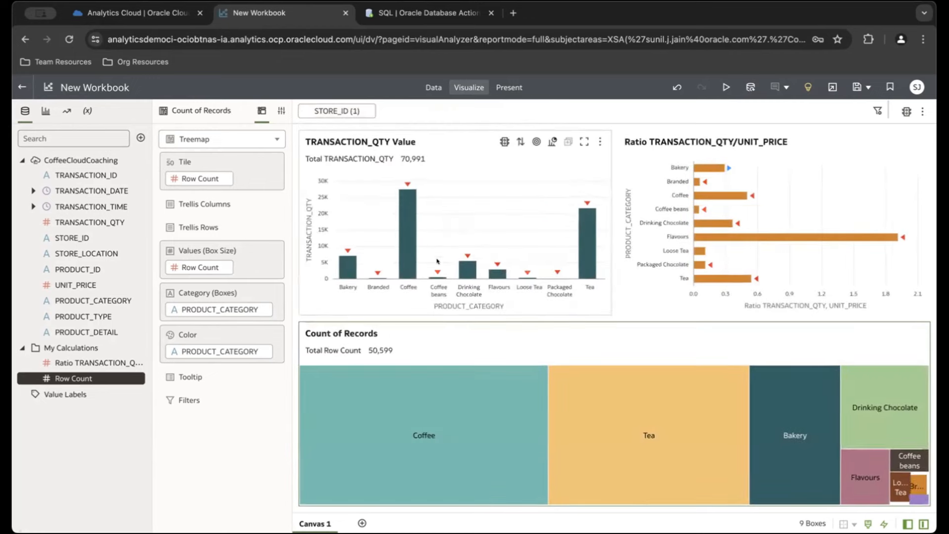
pyautogui.click(793, 437)
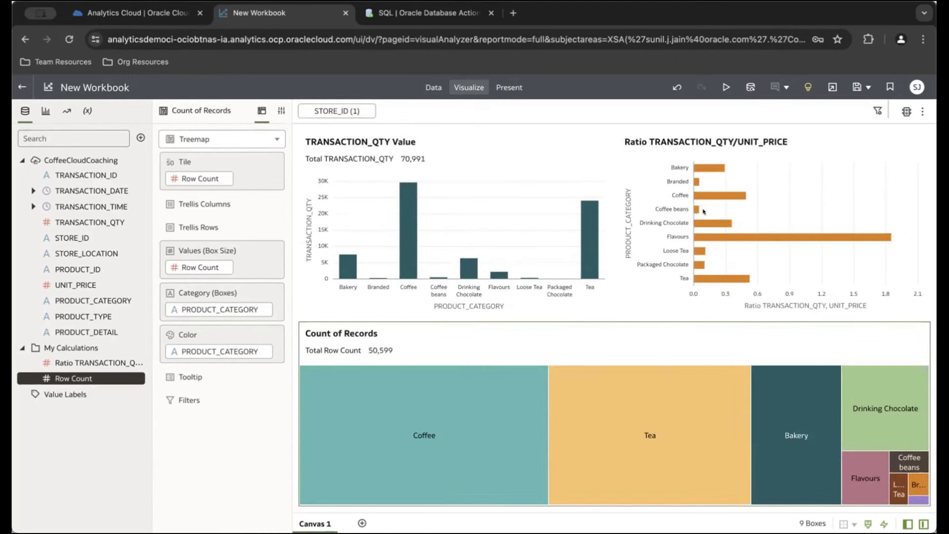
# Step: Add stores 5 and 8 to the STORE_ID filter's selections alongside store 3 and close the filter
pyautogui.moveTo(623, 161)
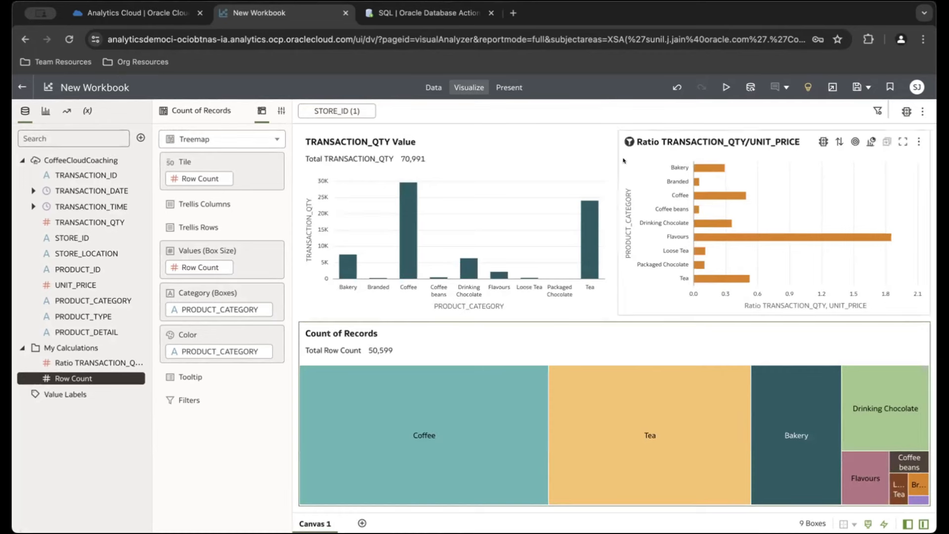
pyautogui.click(338, 112)
pyautogui.click(352, 195)
pyautogui.click(353, 195)
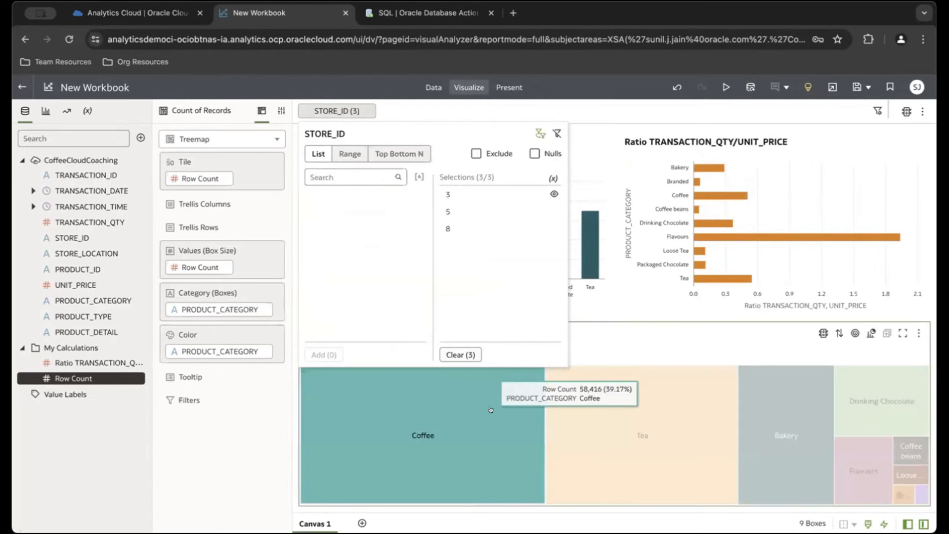
pyautogui.click(591, 112)
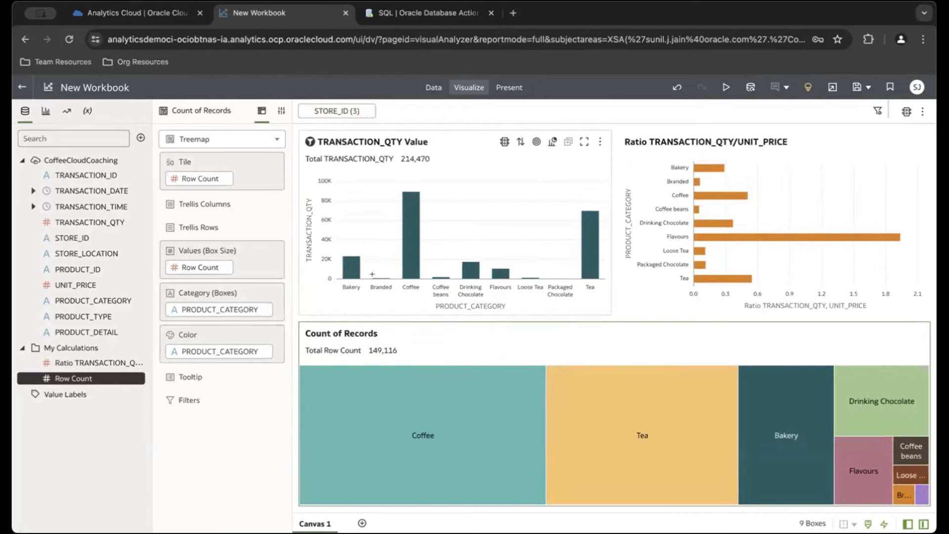
# Step: Remove stores 3, 5 and 8 from the STORE_ID filter's selections and close the filter
pyautogui.click(341, 110)
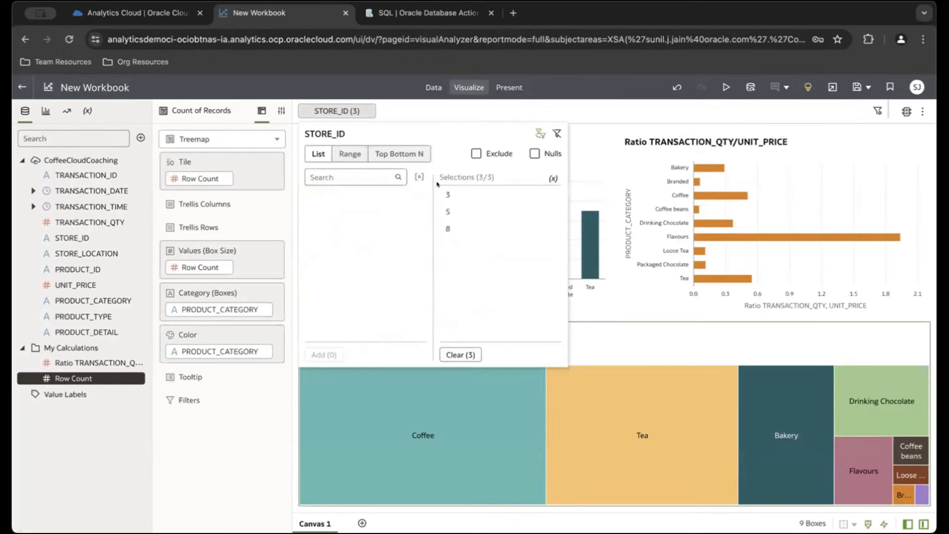
pyautogui.click(443, 196)
pyautogui.click(443, 196)
pyautogui.click(443, 196)
pyautogui.click(566, 116)
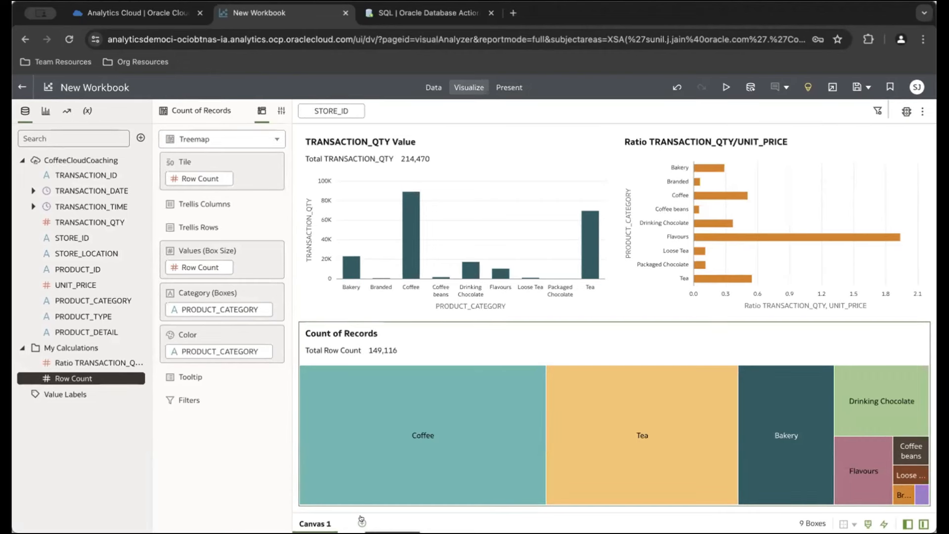
# Step: Add a second canvas to the workbook and place an empty Table visualization on it
pyautogui.click(361, 521)
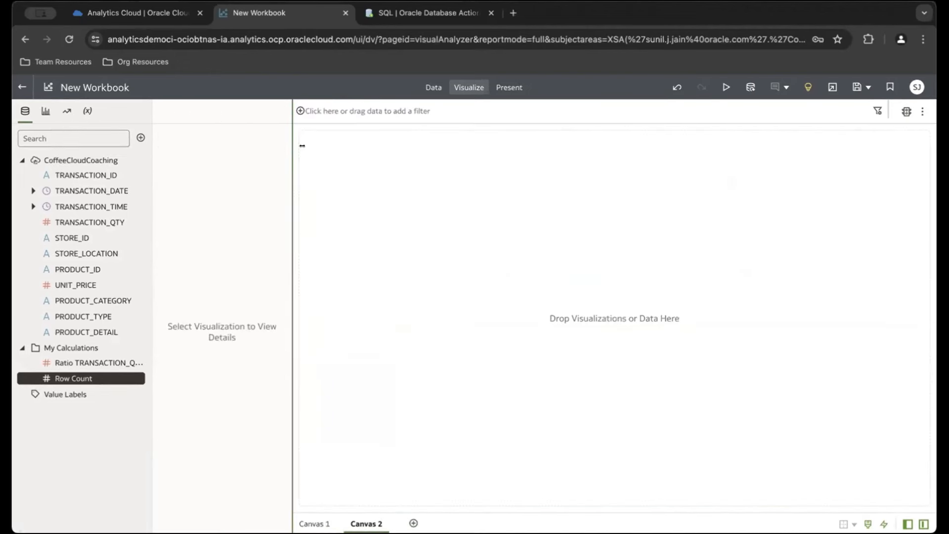
pyautogui.click(46, 111)
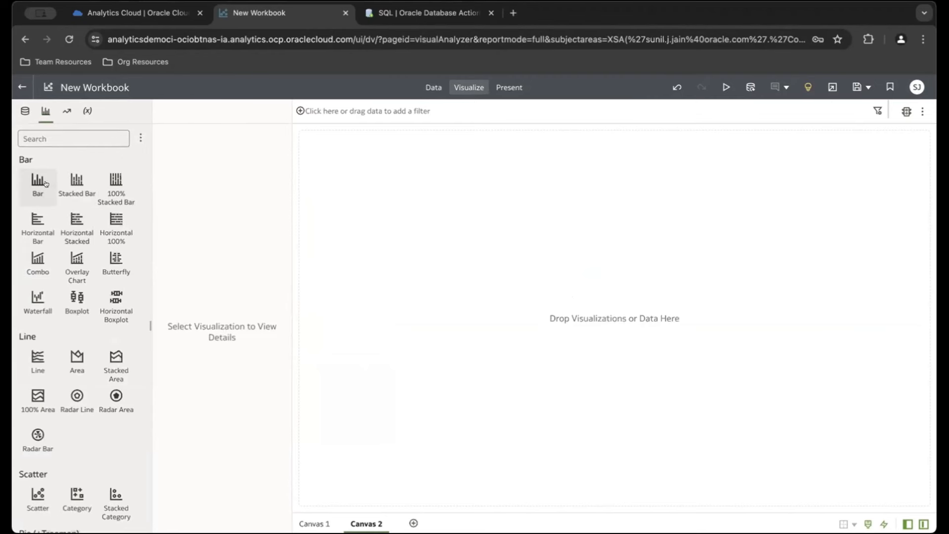
pyautogui.scroll(-1, 108, 232)
pyautogui.scroll(1, 109, 232)
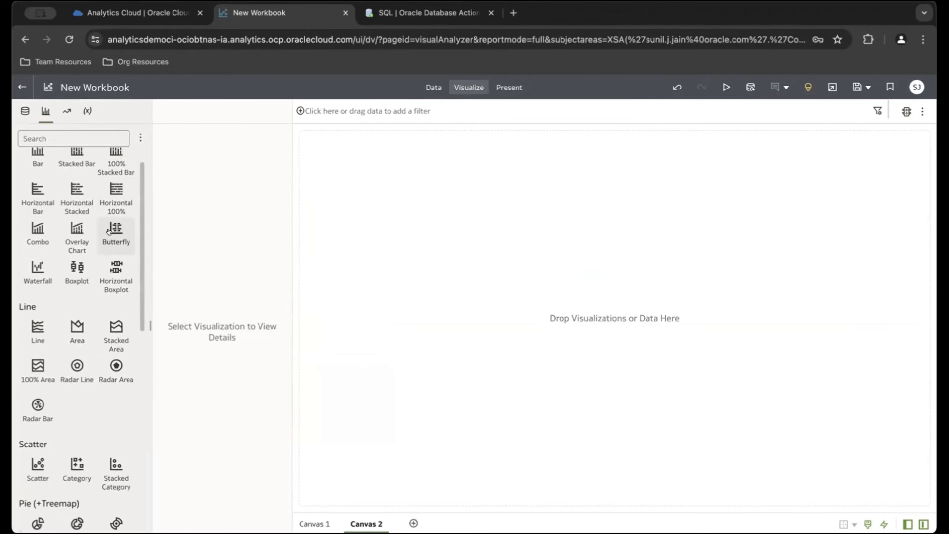
pyautogui.scroll(-6, 109, 231)
pyautogui.scroll(-3, 109, 232)
pyautogui.scroll(1, 108, 231)
pyautogui.doubleClick(71, 201)
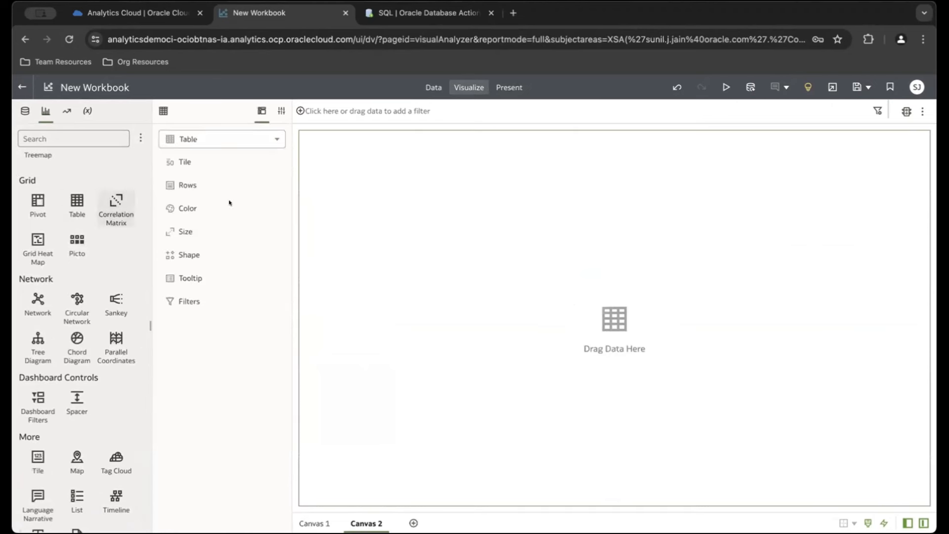
# Step: Start a new calculation under My Calculations and name it Revenue
pyautogui.click(25, 110)
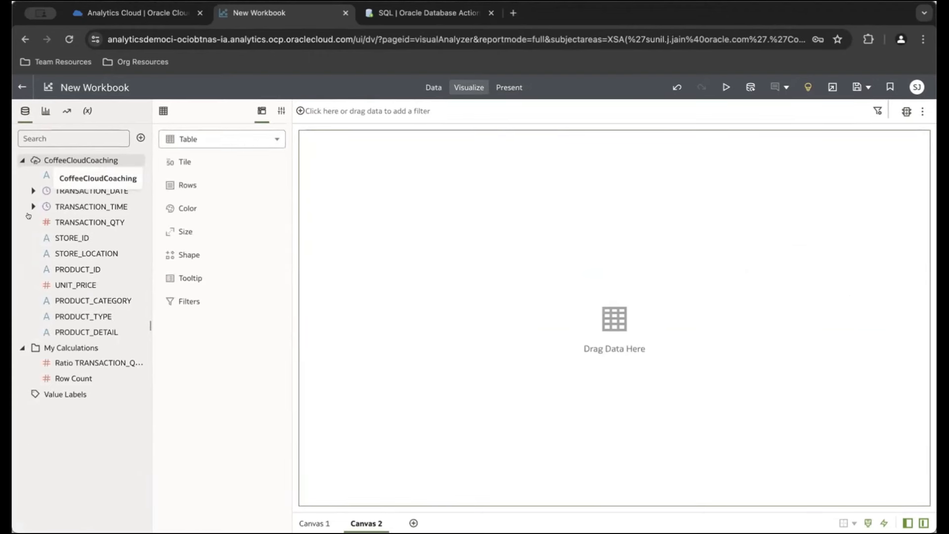
pyautogui.rightClick(60, 343)
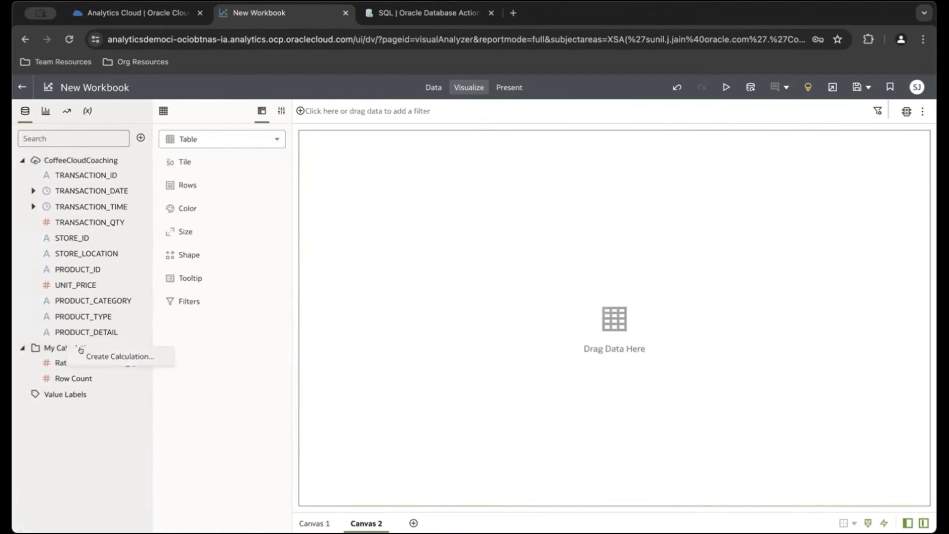
pyautogui.click(114, 356)
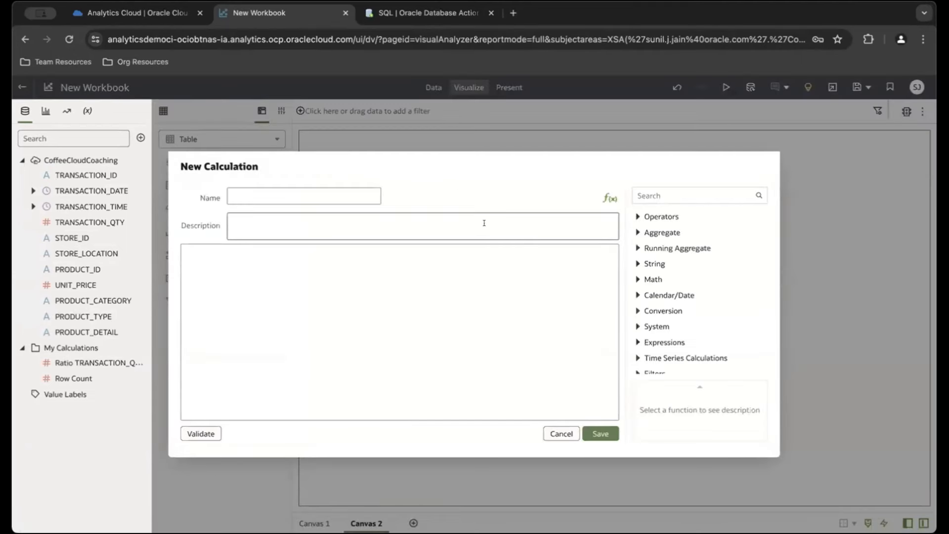
pyautogui.click(318, 190)
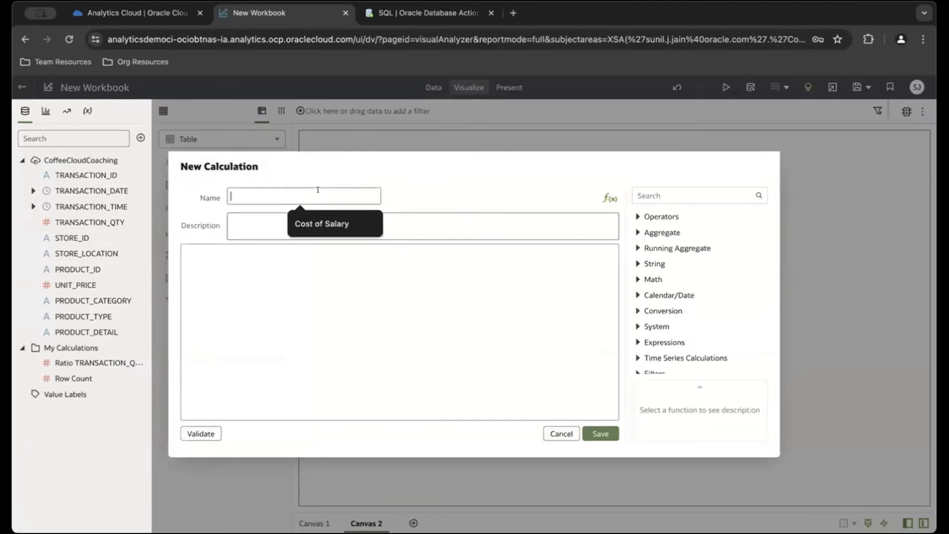
pyautogui.write('r')
pyautogui.write('Rene')
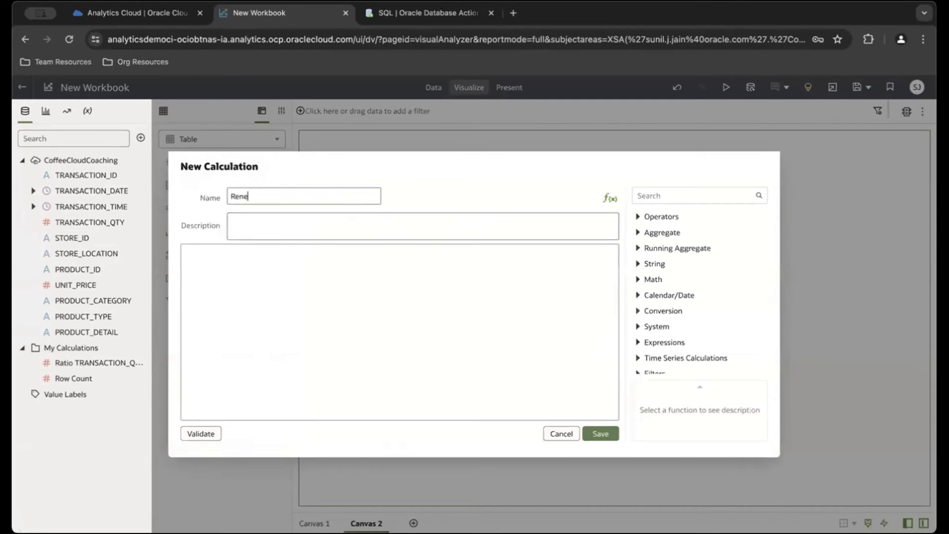
pyautogui.press('BackSpace')
pyautogui.write('venu')
pyautogui.press('BackSpace')
pyautogui.press('BackSpace')
pyautogui.write('venue')
# Step: Describe the Revenue calculation as "Total Price of Goods Sold"
pyautogui.click(327, 223)
pyautogui.write('Total ')
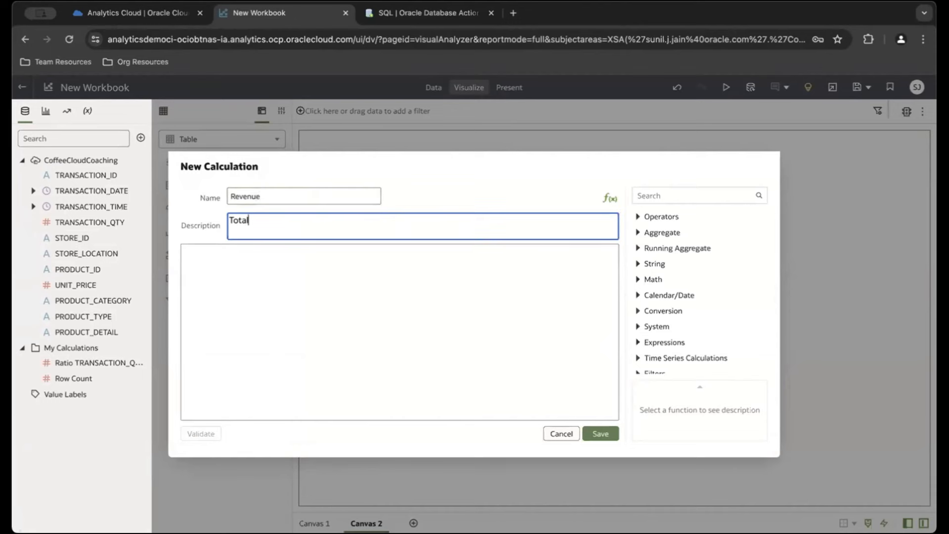
pyautogui.write('Cost')
pyautogui.press('BackSpace')
pyautogui.press('BackSpace')
pyautogui.press('BackSpace')
pyautogui.press('BackSpace')
pyautogui.scroll(-2, 719, 328)
pyautogui.scroll(2, 720, 326)
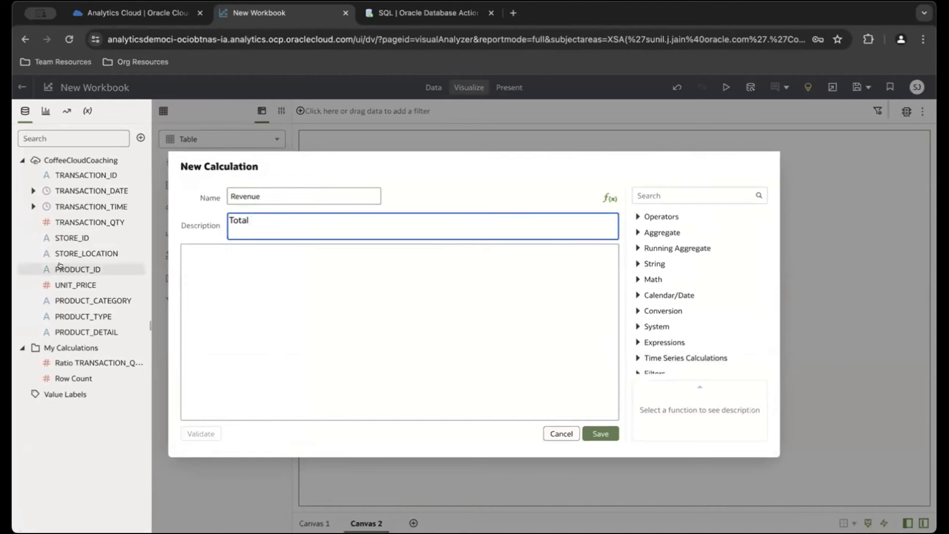
pyautogui.write('Pri')
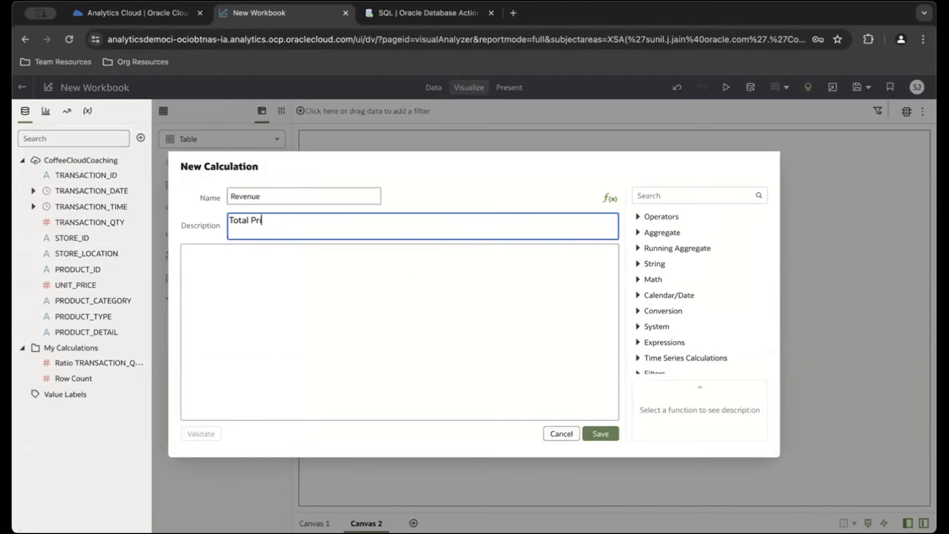
pyautogui.write('ce of Goods Sold')
# Step: Enter the expression SUM(UNIT_PRICE) for the Revenue calculation, validate it and save the calculation
pyautogui.click(253, 304)
pyautogui.write('SUM(UNIT')
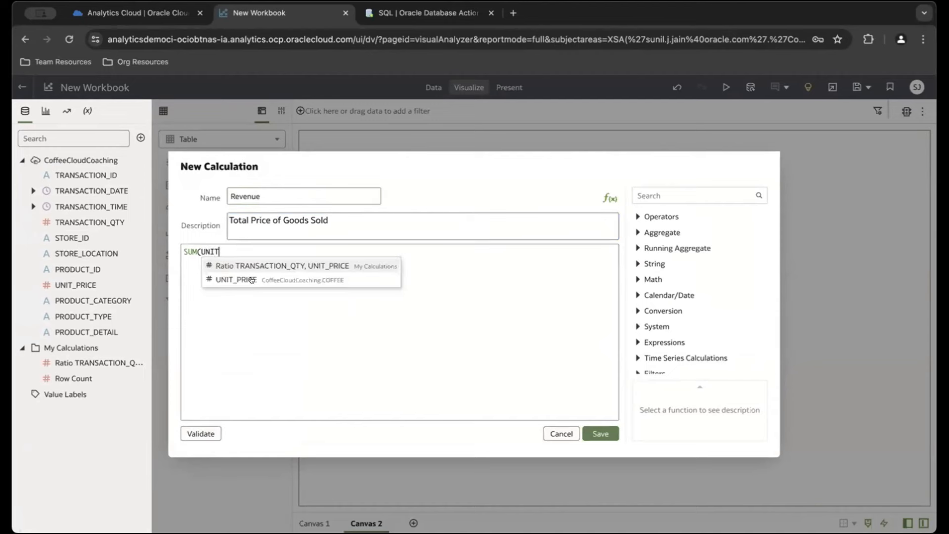
pyautogui.click(252, 279)
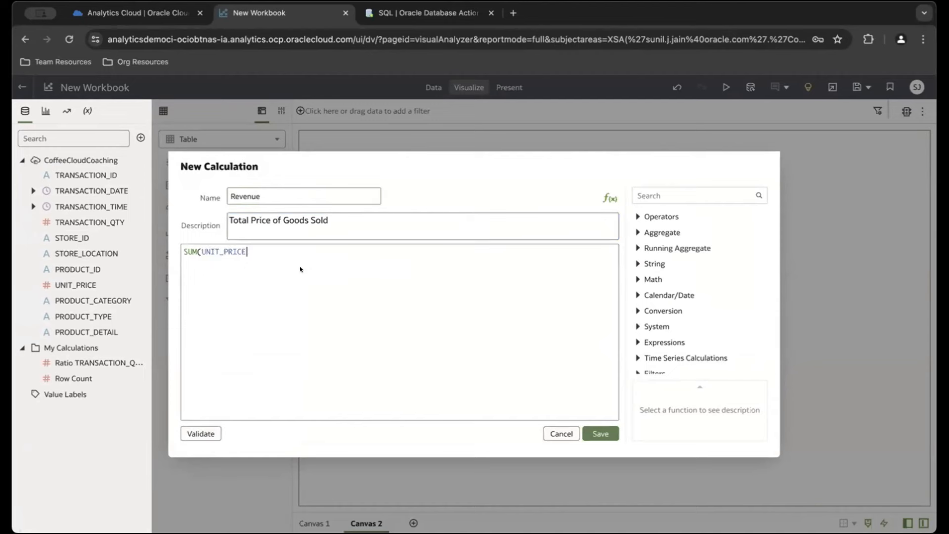
pyautogui.write(')')
pyautogui.click(197, 433)
pyautogui.click(596, 432)
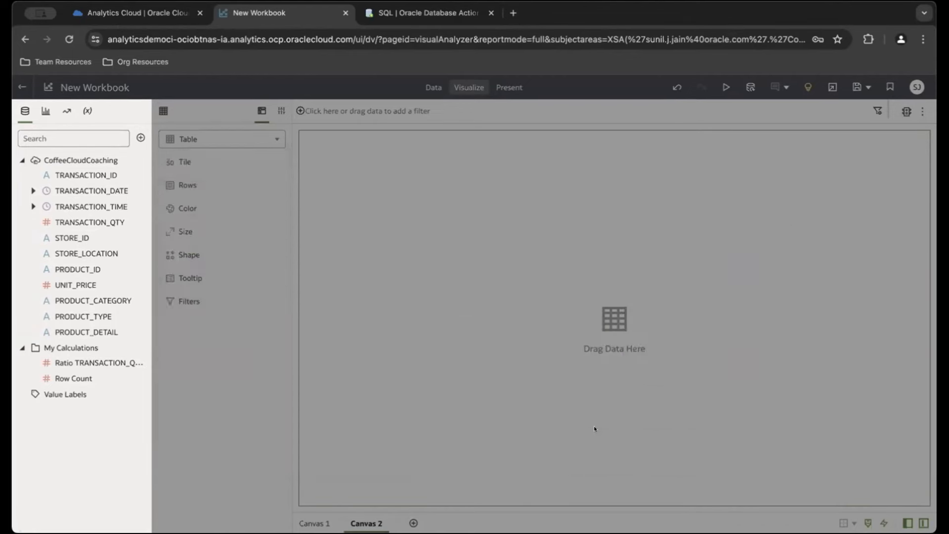
# Step: Add the Revenue calculation to the empty table on Canvas 2
pyautogui.click(467, 12)
pyautogui.click(298, 10)
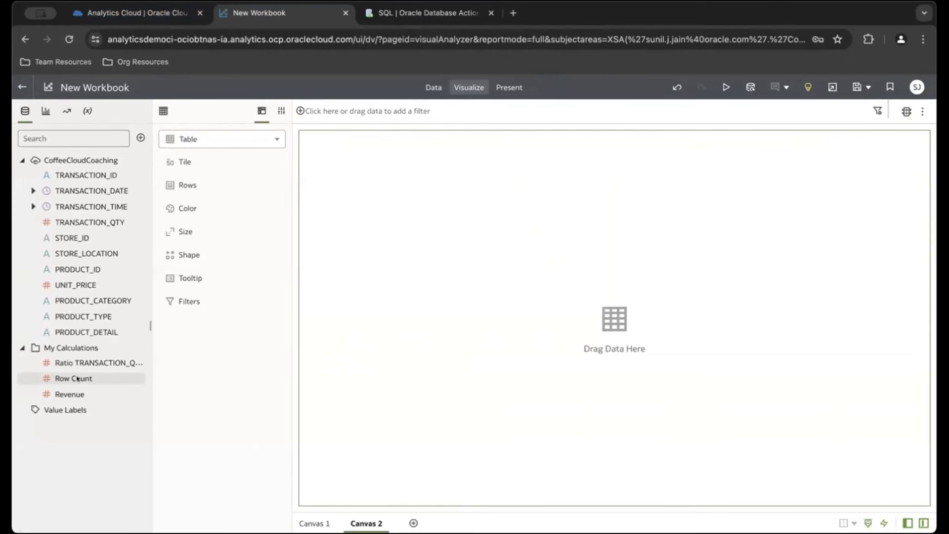
pyautogui.moveTo(69, 394); pyautogui.dragTo(403, 232)
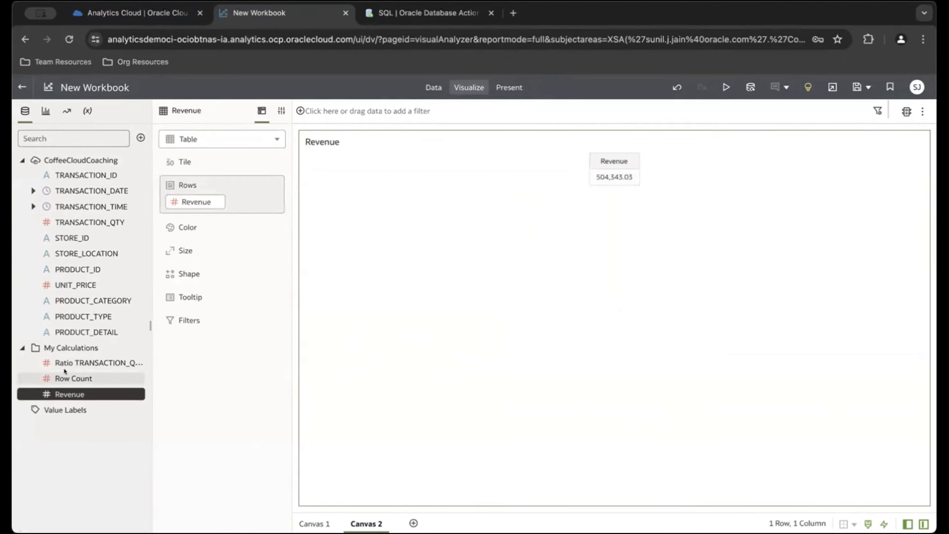
# Step: Start another calculation under My Calculations and name it Count of Products
pyautogui.rightClick(75, 348)
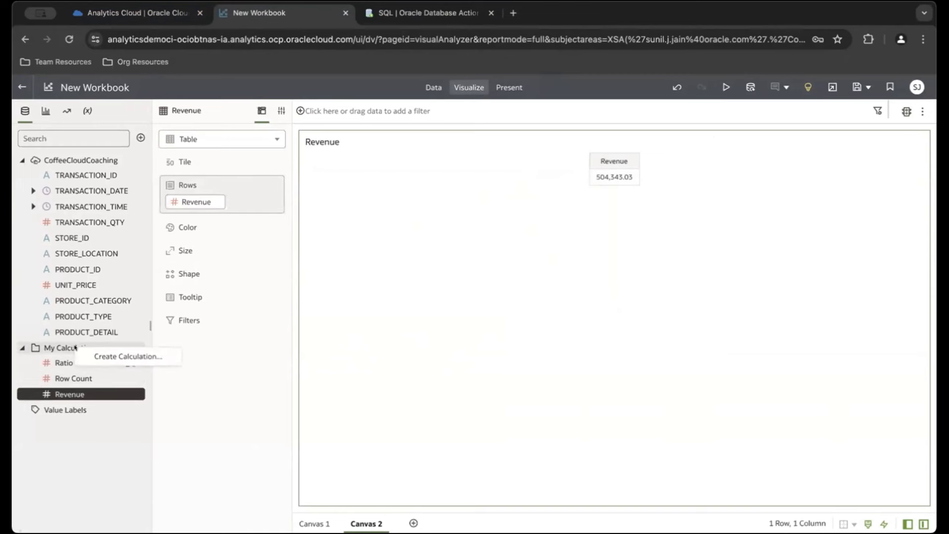
pyautogui.click(101, 355)
pyautogui.click(300, 194)
pyautogui.moveTo(422, 146); pyautogui.dragTo(333, 136)
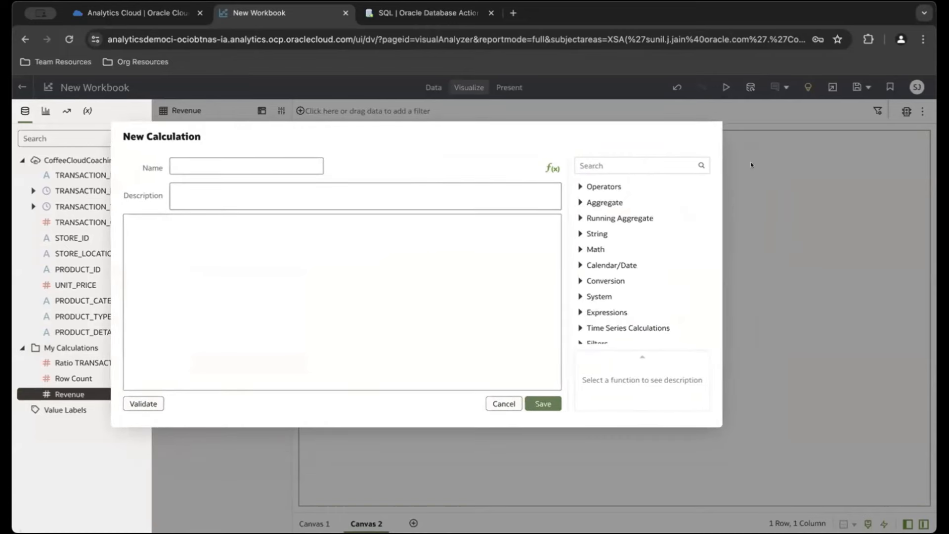
pyautogui.click(292, 166)
pyautogui.write('Count of Products')
# Step: Describe the Count of Products calculation as "Totals of each product category sold"
pyautogui.click(281, 251)
pyautogui.click(317, 191)
pyautogui.write('the')
pyautogui.press('BackSpace')
pyautogui.press('BackSpace')
pyautogui.press('BackSpace')
pyautogui.write('Totals o')
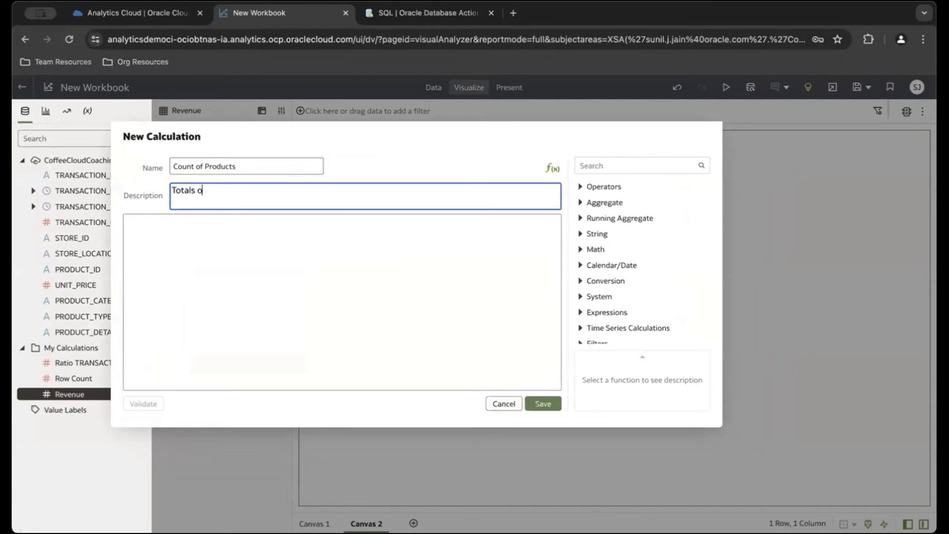
pyautogui.write('f each product category sold')
# Step: Save Count of Products with the expression COUNT(TRANSACTION_QTY) and add it to the table beside Revenue
pyautogui.click(321, 229)
pyautogui.write('COUNT')
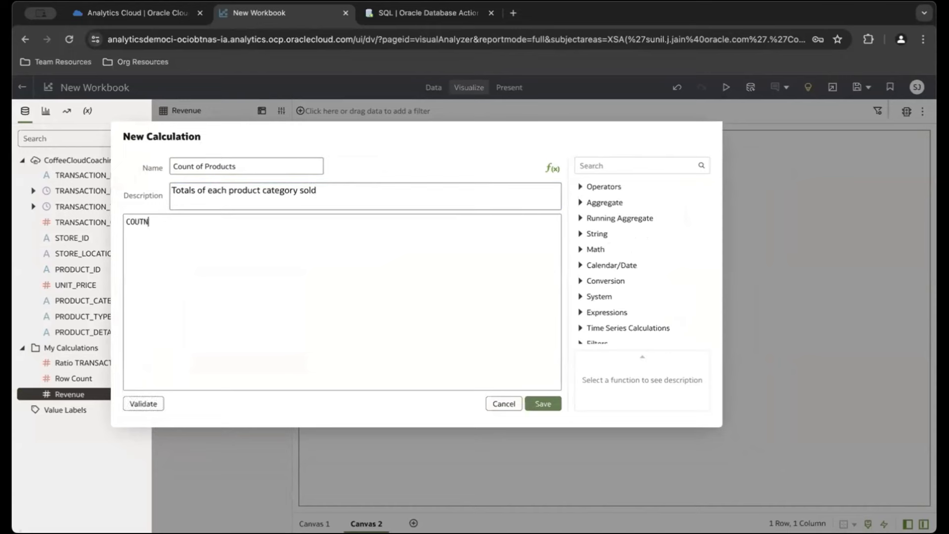
pyautogui.write('(Transac')
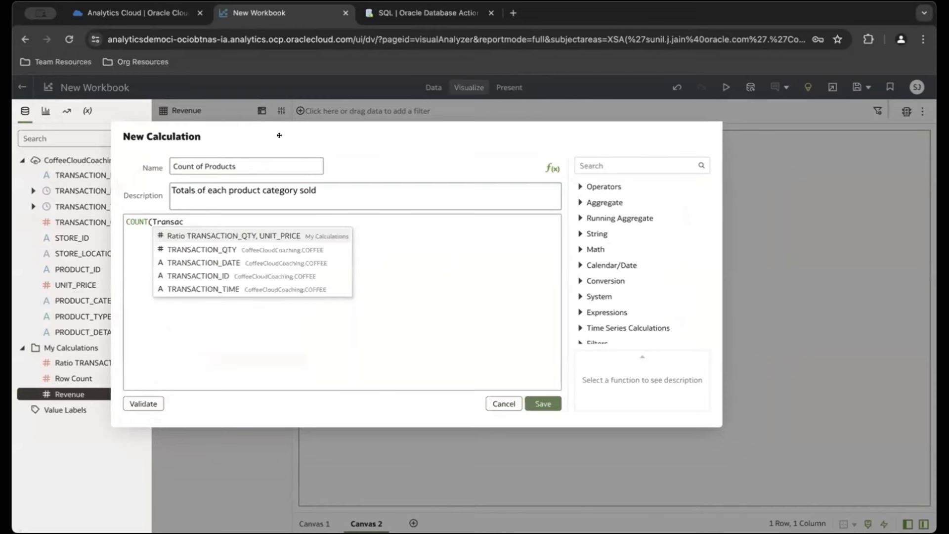
pyautogui.moveTo(277, 134); pyautogui.dragTo(370, 134)
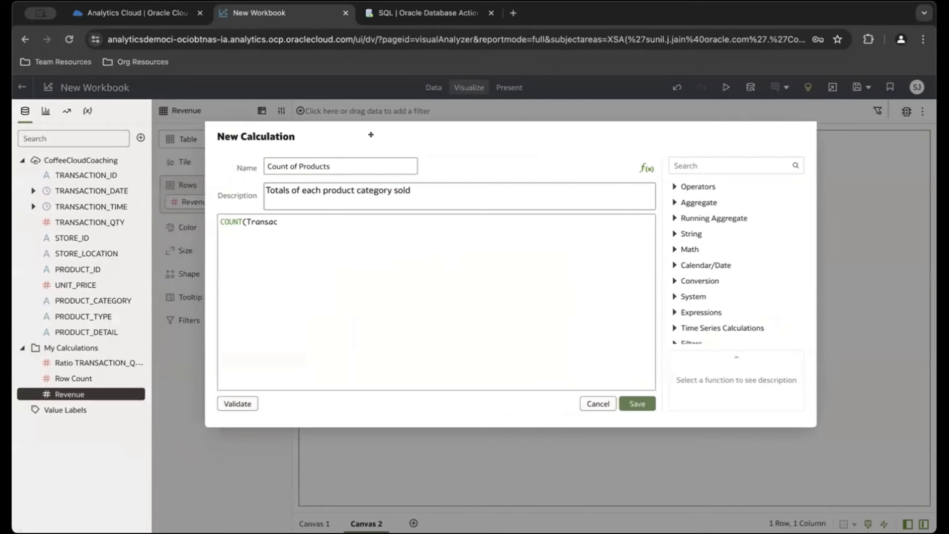
pyautogui.press('BackSpace')
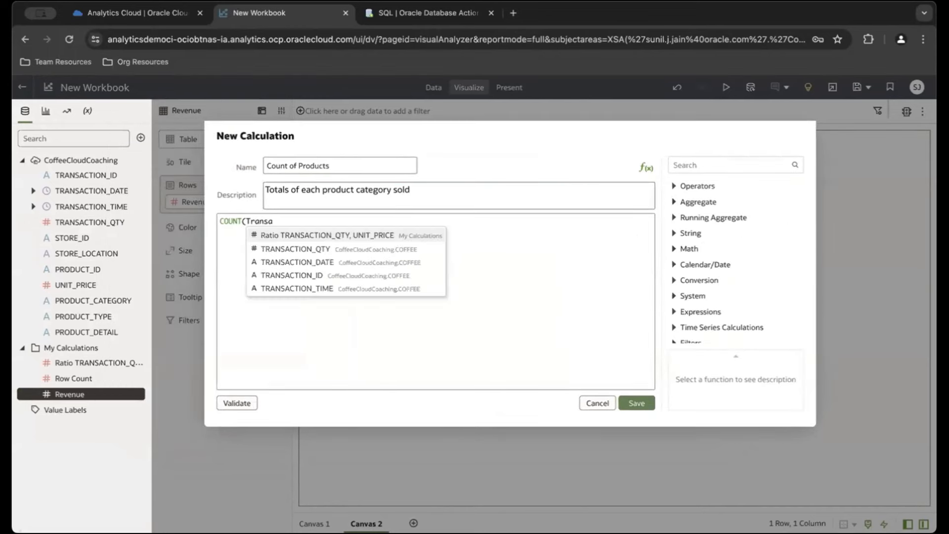
pyautogui.press('Down')
pyautogui.press('Return')
pyautogui.write(')')
pyautogui.click(617, 401)
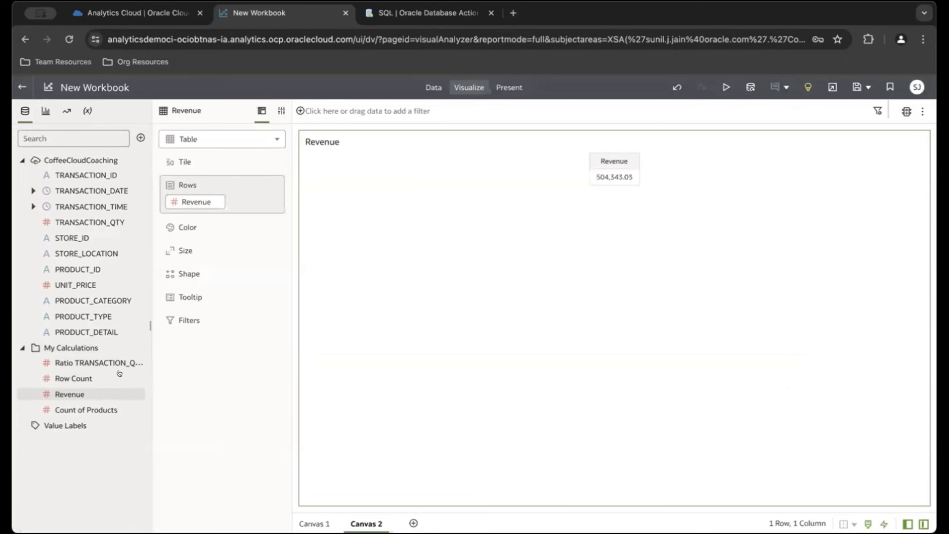
pyautogui.moveTo(80, 410); pyautogui.dragTo(386, 262)
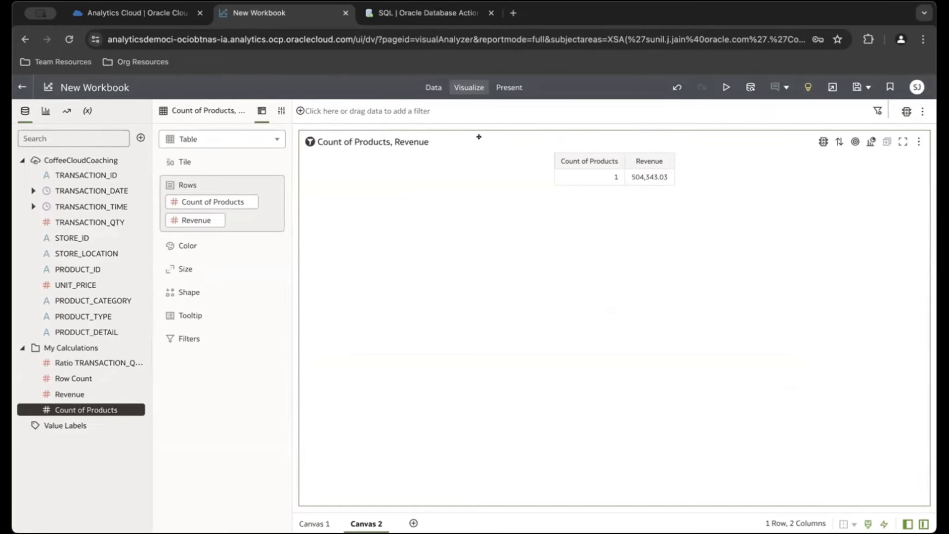
# Step: Edit the Count of Products calculation so its expression is SUM(TRANSACTION_QTY), and save it
pyautogui.rightClick(67, 409)
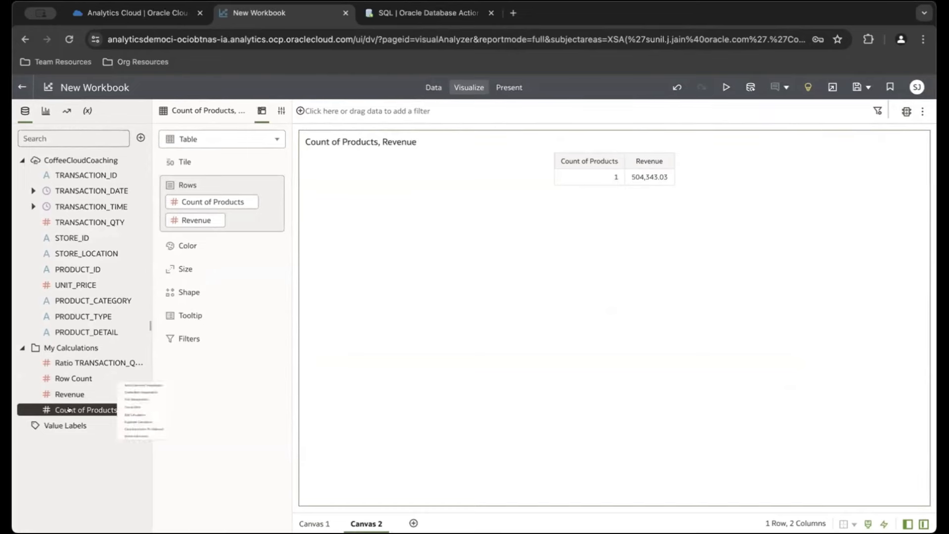
pyautogui.click(110, 467)
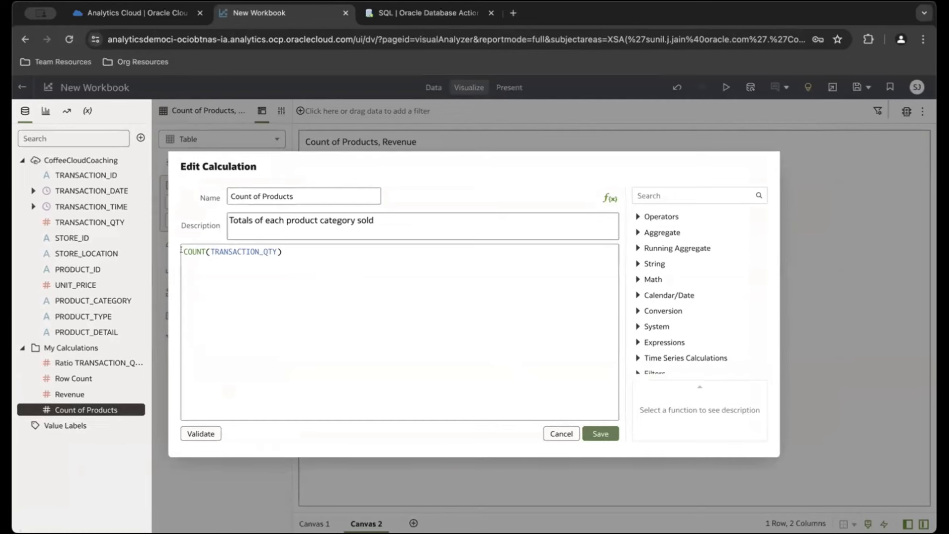
pyautogui.click(245, 251)
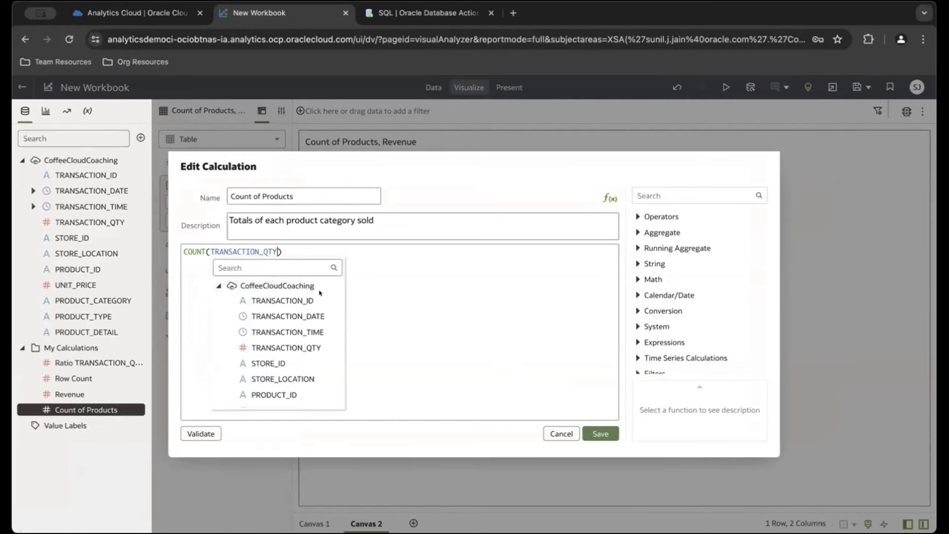
pyautogui.doubleClick(194, 251)
pyautogui.write('SUM')
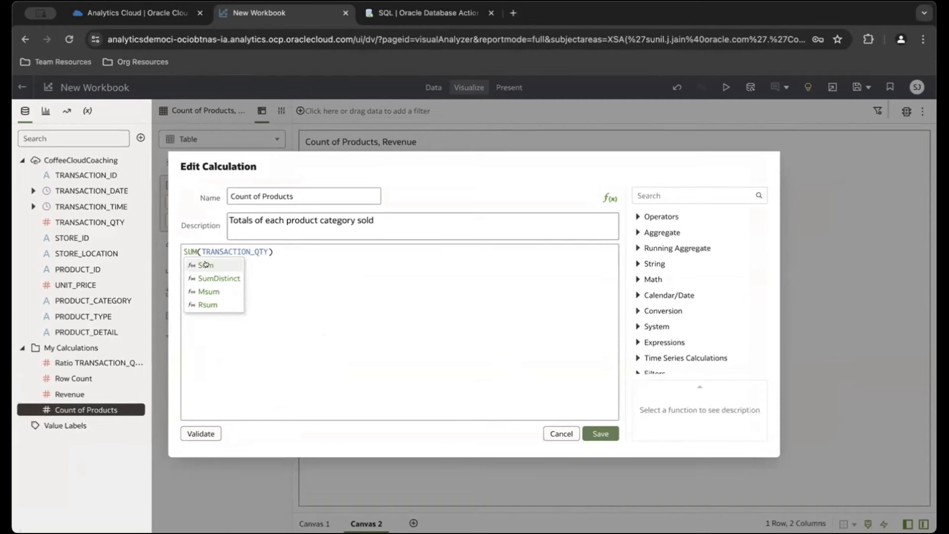
pyautogui.click(206, 264)
pyautogui.click(228, 251)
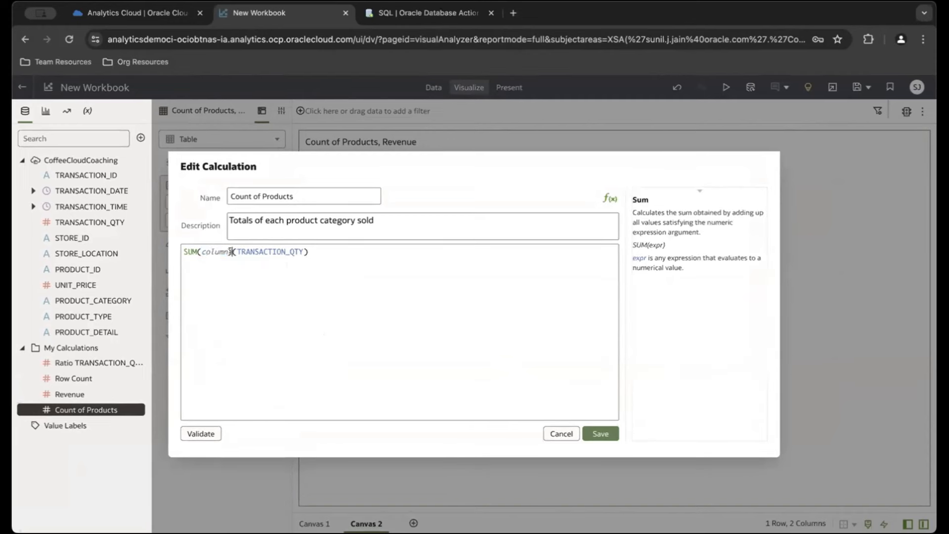
pyautogui.press('BackSpace')
pyautogui.press('BackSpace')
pyautogui.press('BackSpace')
pyautogui.press('BackSpace')
pyautogui.press('BackSpace')
pyautogui.press('BackSpace')
pyautogui.click(588, 430)
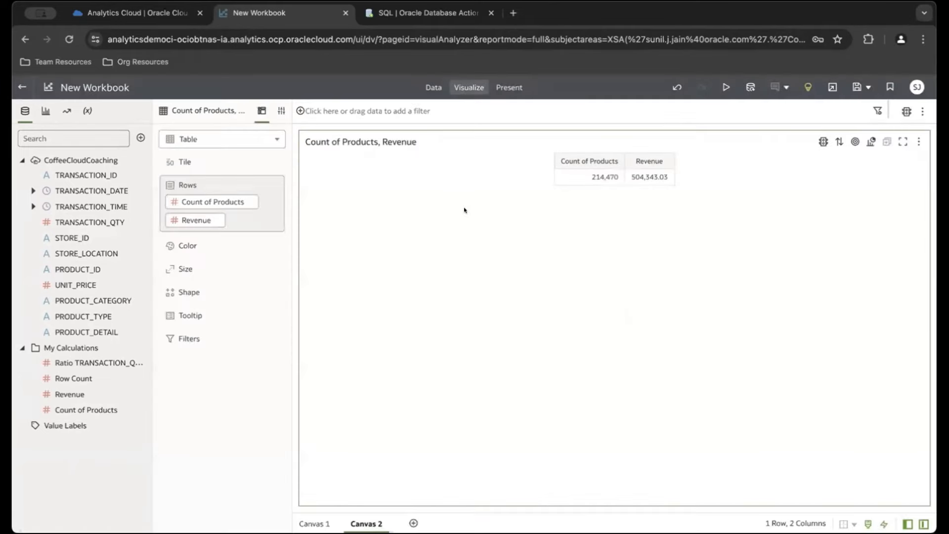
# Step: Add STORE_ID and PRODUCT_CATEGORY as filters on Canvas 2 without selecting any values
pyautogui.click(301, 111)
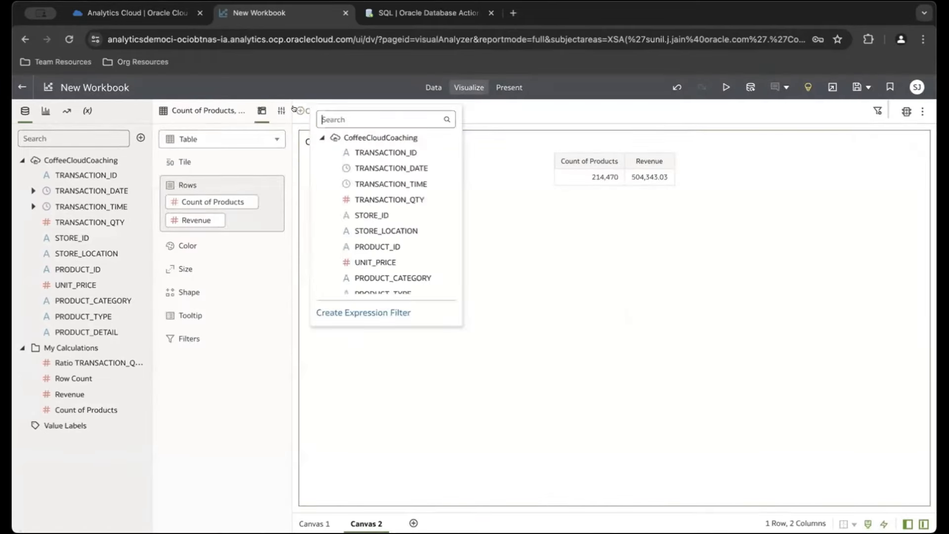
pyautogui.click(356, 215)
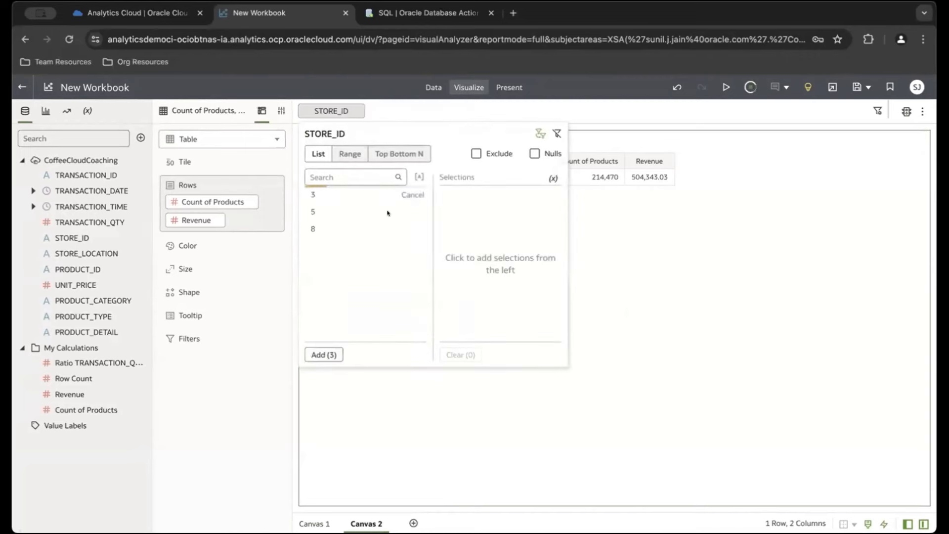
pyautogui.click(603, 262)
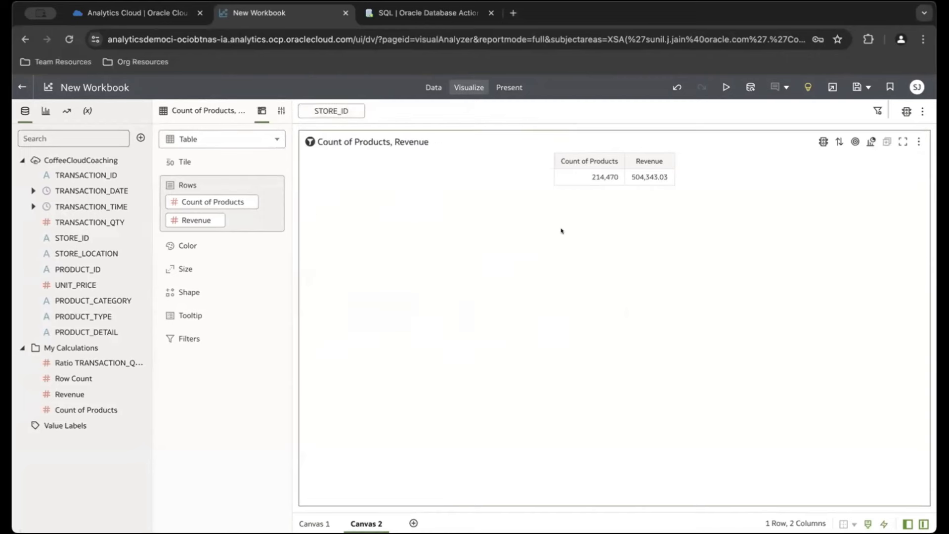
pyautogui.click(370, 110)
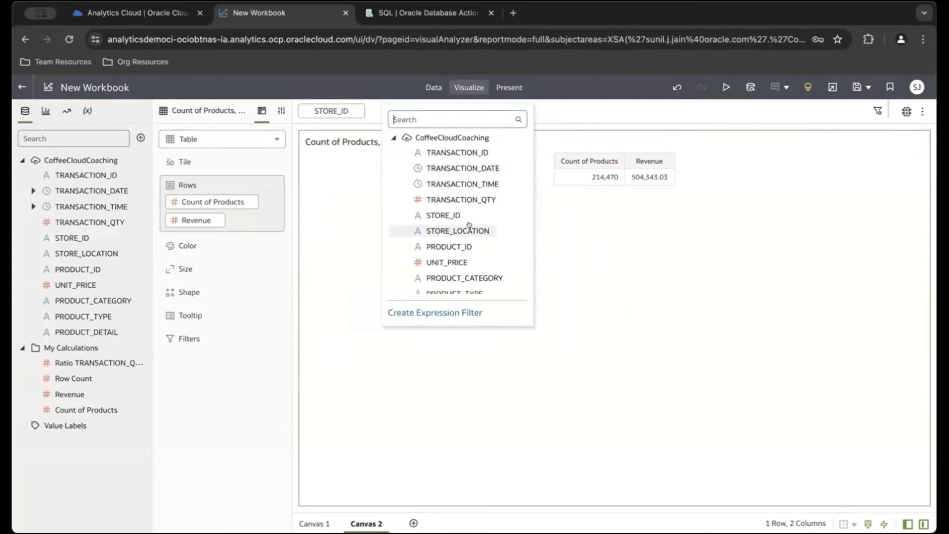
pyautogui.click(467, 277)
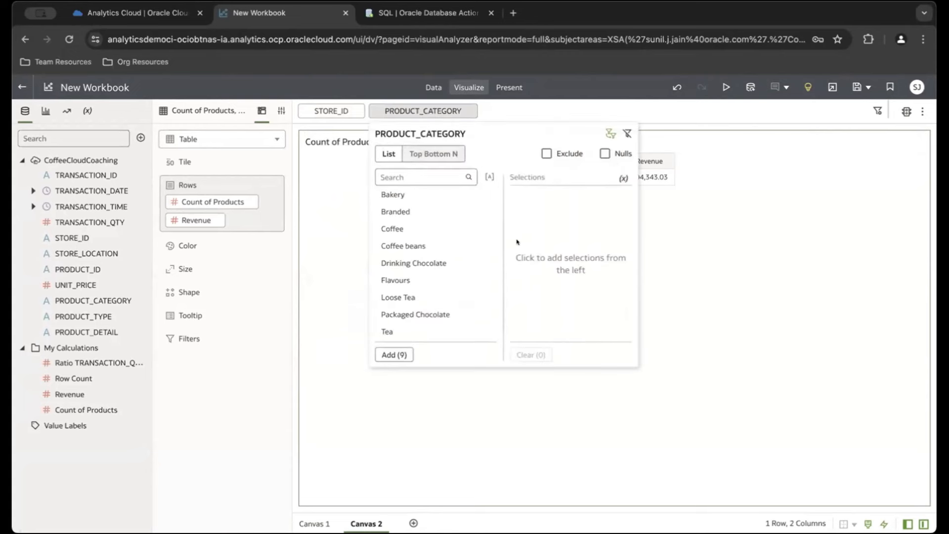
pyautogui.click(660, 230)
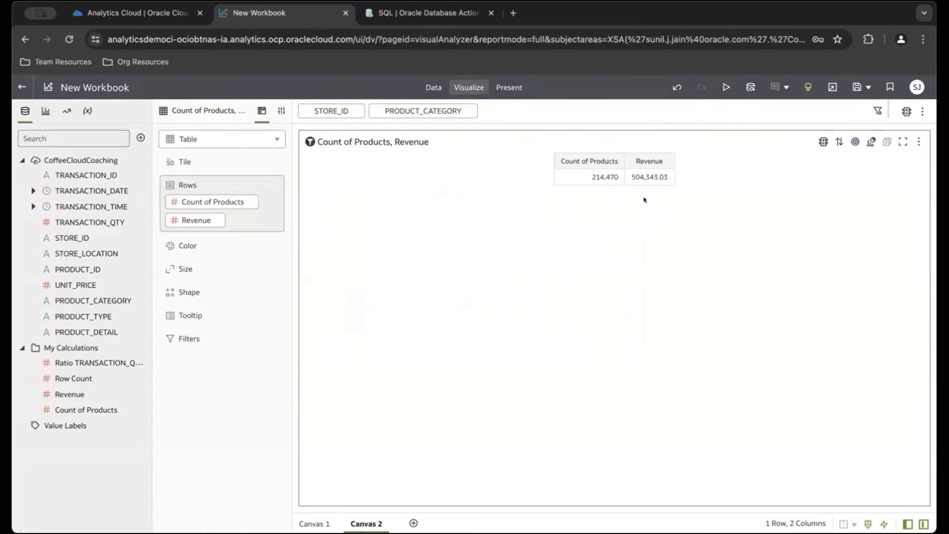
# Step: Filter the table to the Coffee product category and store ID 3
pyautogui.click(395, 116)
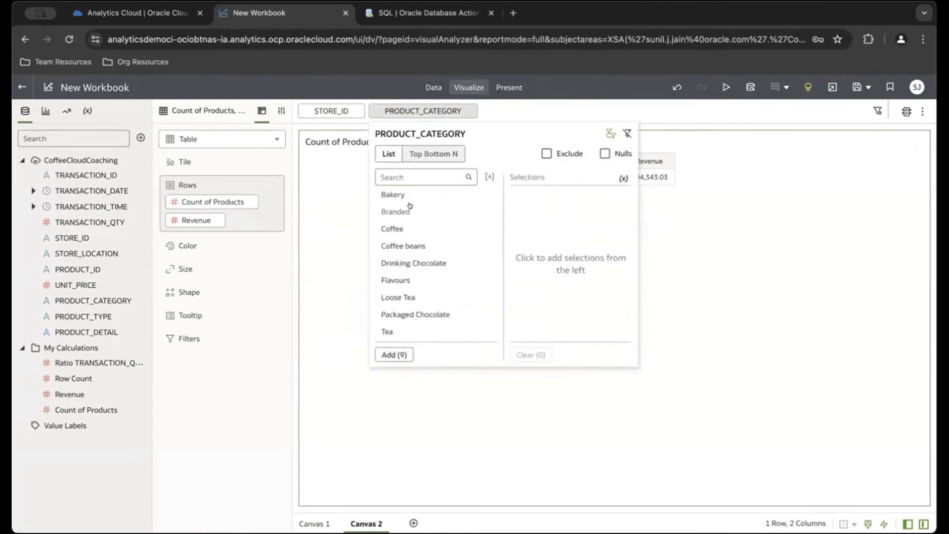
pyautogui.click(404, 230)
pyautogui.click(349, 247)
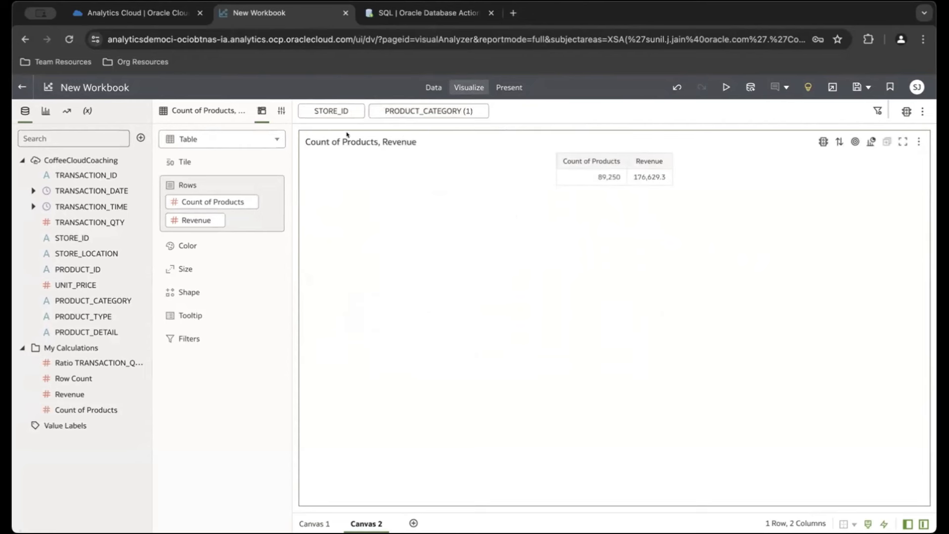
pyautogui.click(340, 117)
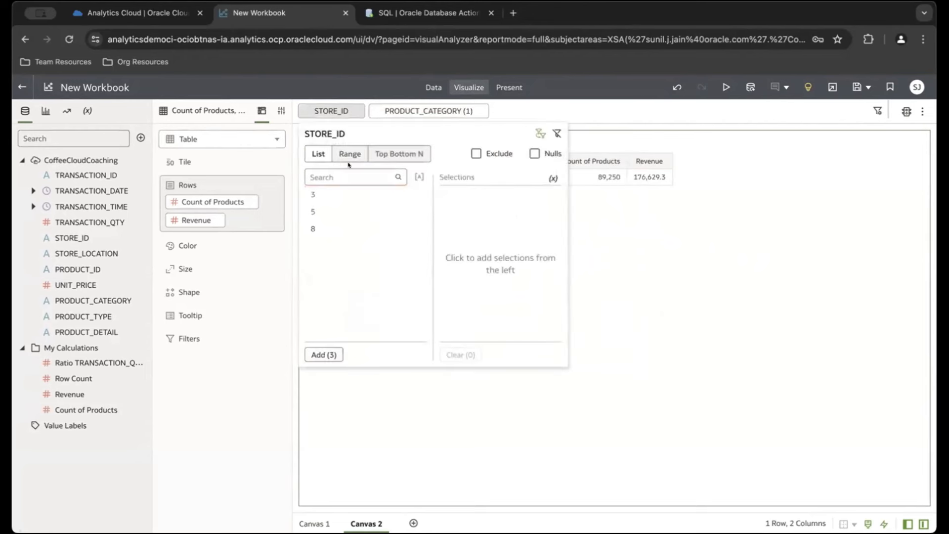
pyautogui.click(350, 195)
pyautogui.click(619, 259)
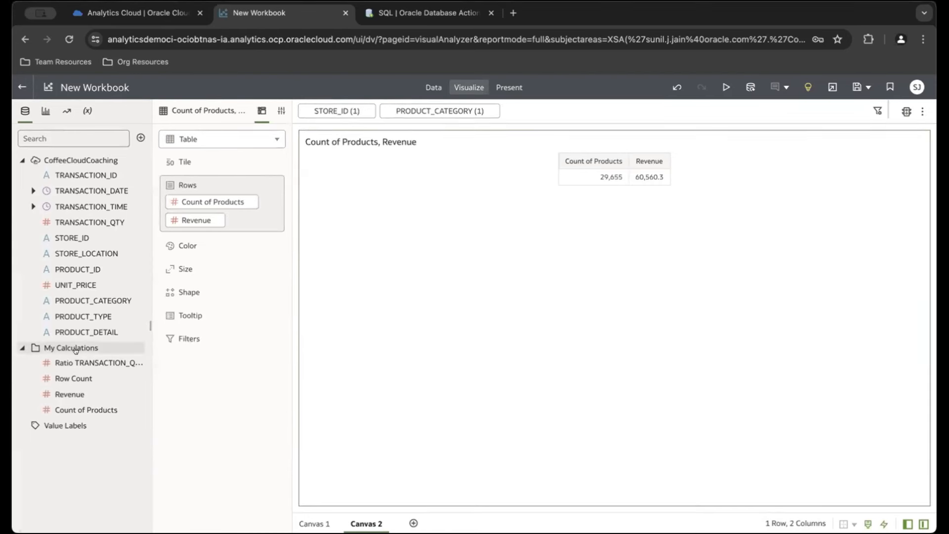
# Step: Save the workbook in My Folders under the name CoffeeWBCC, without overwriting the existing CoffeeWB
pyautogui.moveTo(87, 391)
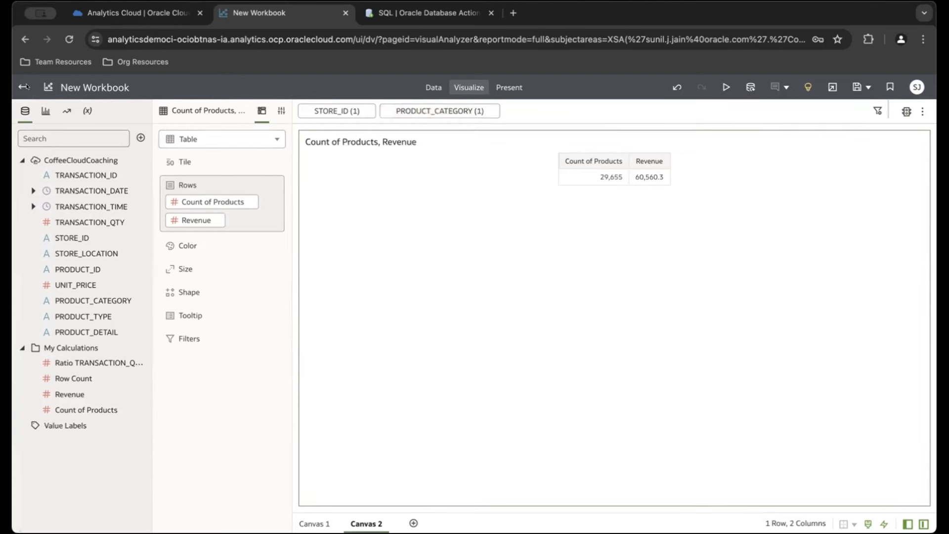
pyautogui.click(850, 87)
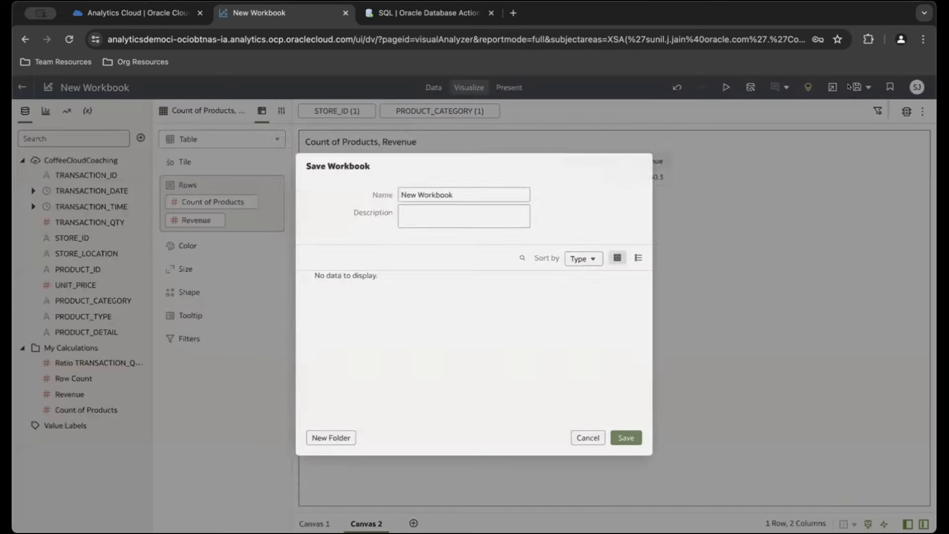
pyautogui.tripleClick(497, 176)
pyautogui.write('CoffeeWB')
pyautogui.click(642, 454)
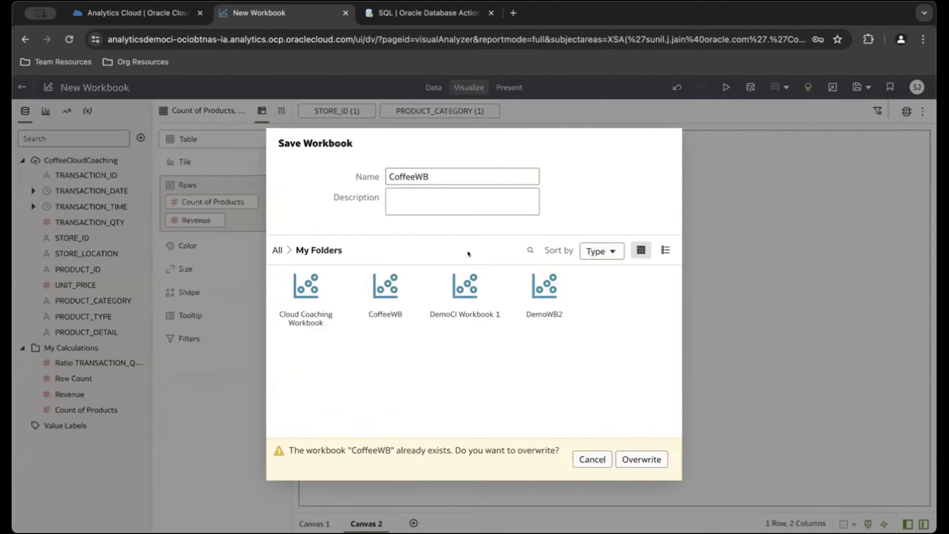
pyautogui.click(595, 456)
pyautogui.write('2')
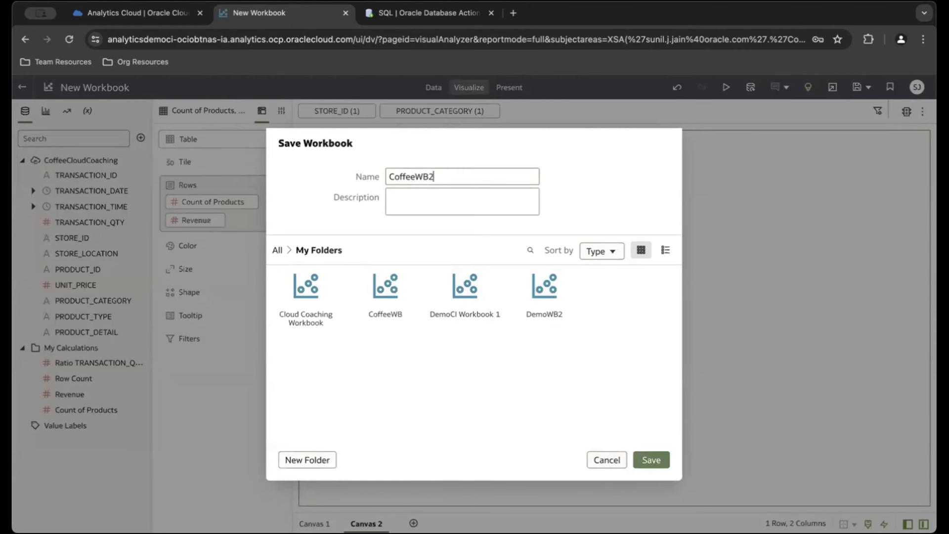
pyautogui.press('BackSpace')
pyautogui.write('CC')
pyautogui.click(652, 459)
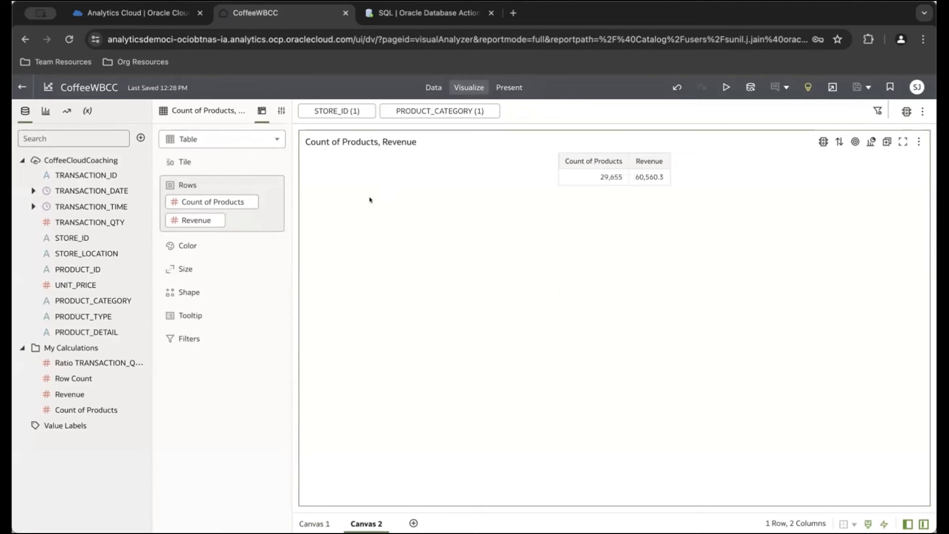
# Step: Leave the workbook and start a new dataset based on CloudCoachingConnection
pyautogui.click(21, 84)
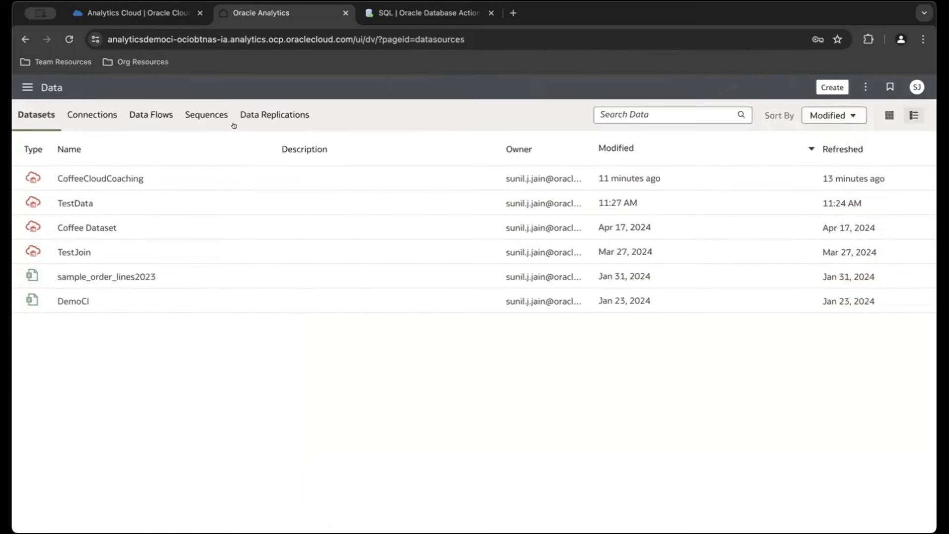
pyautogui.click(829, 85)
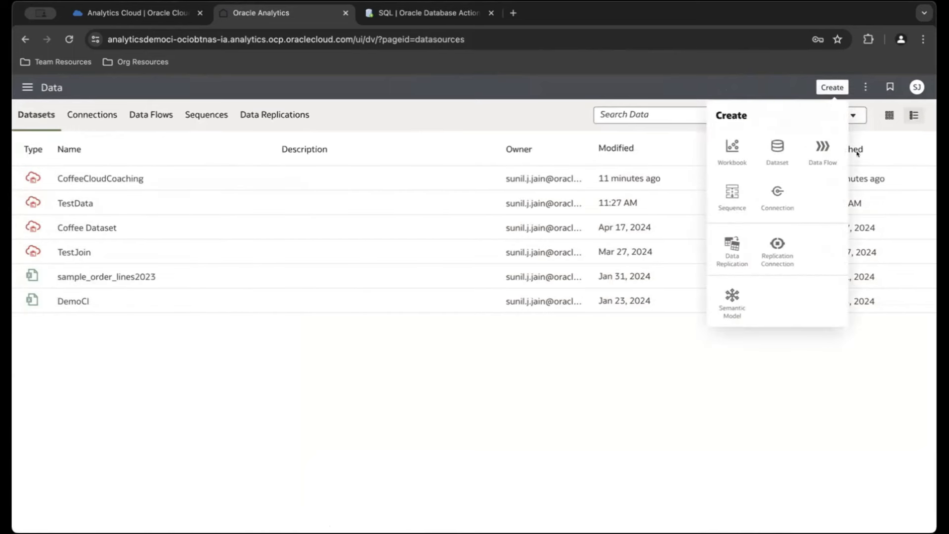
pyautogui.click(770, 146)
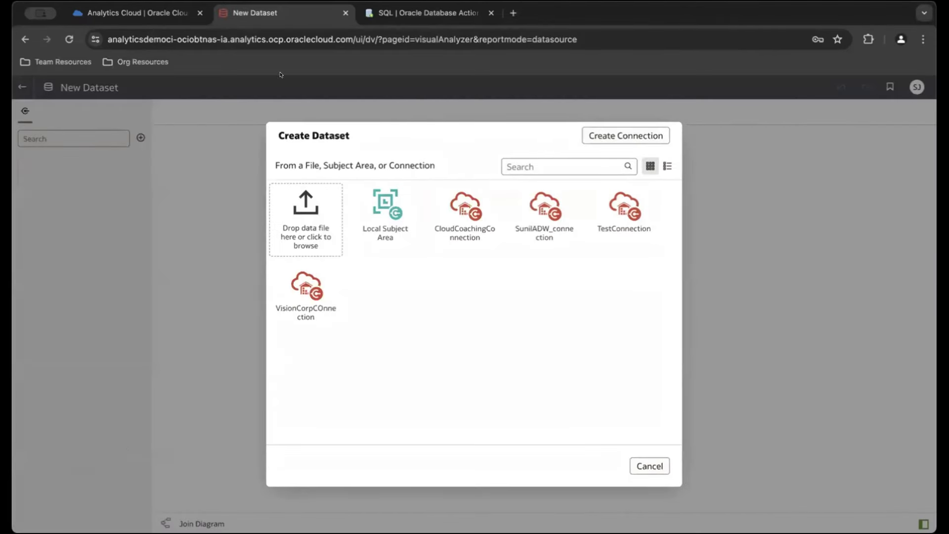
pyautogui.click(445, 216)
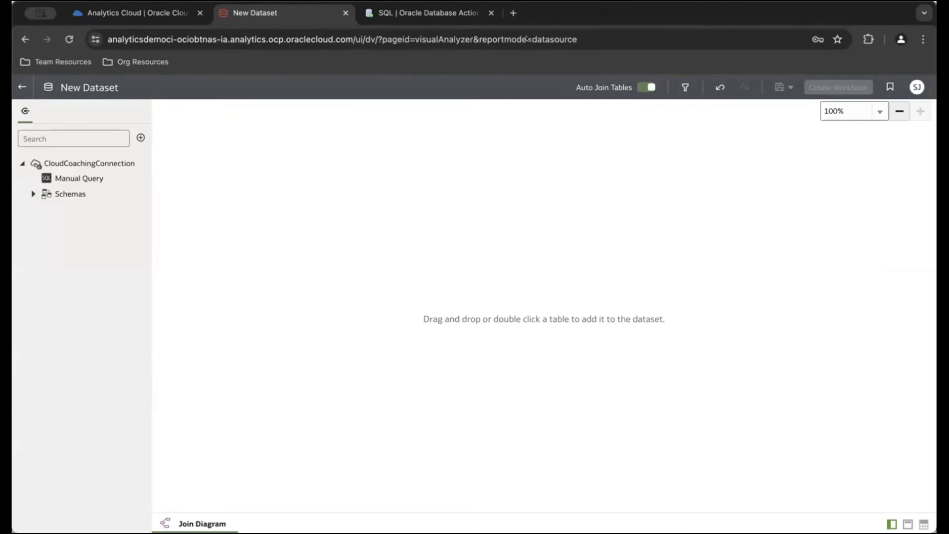
# Step: Add the DEPT table from the ADMIN schema to the new dataset
pyautogui.click(30, 193)
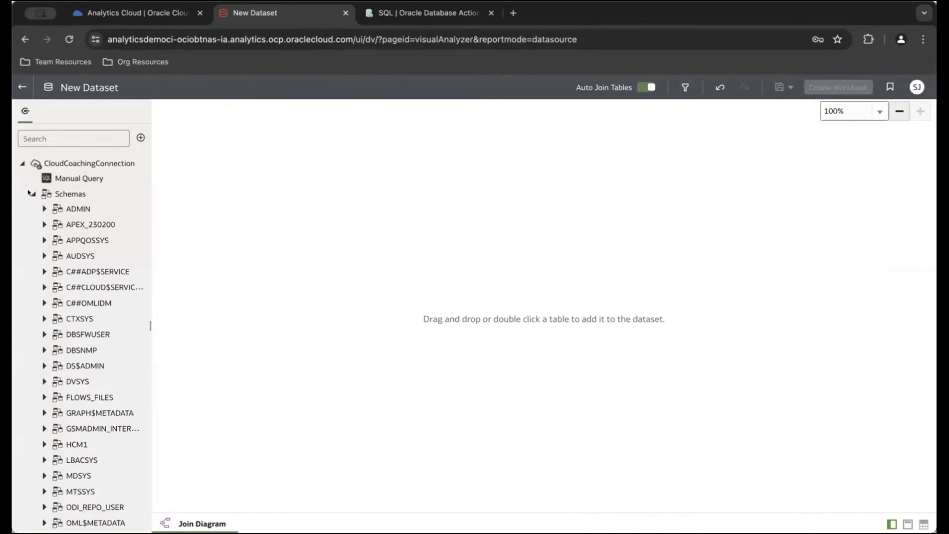
pyautogui.click(40, 206)
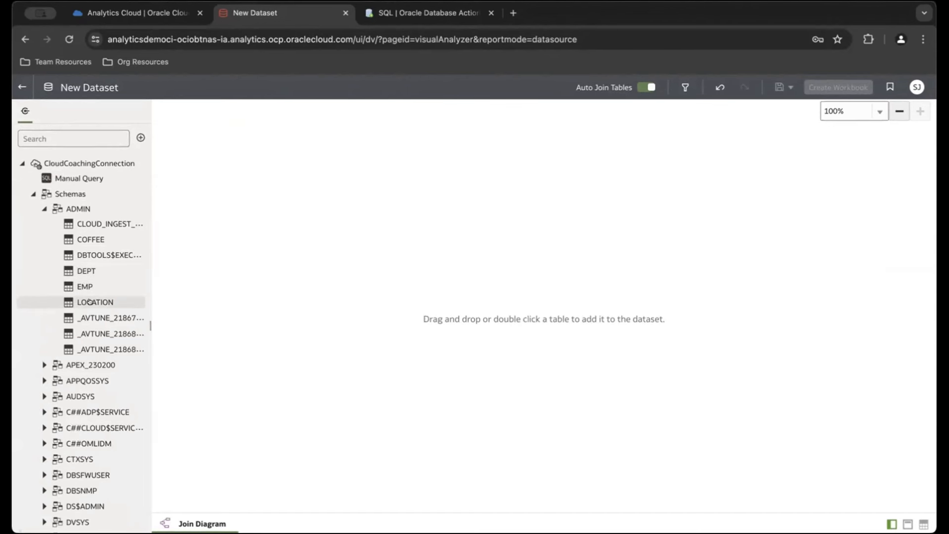
pyautogui.doubleClick(79, 271)
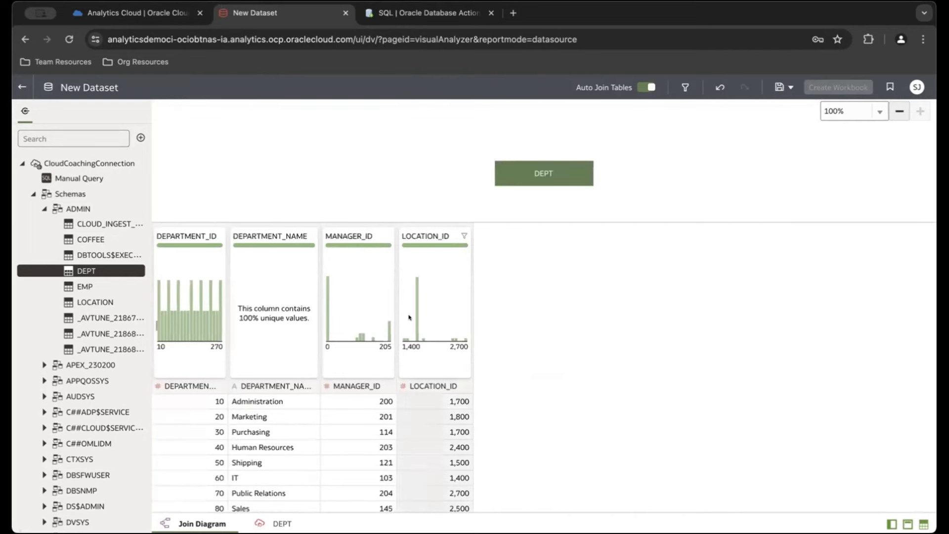
# Step: Treat the DEPARTMENT_ID, MANAGER_ID and LOCATION_ID columns of the DEPT table as attributes instead of measures
pyautogui.click(159, 386)
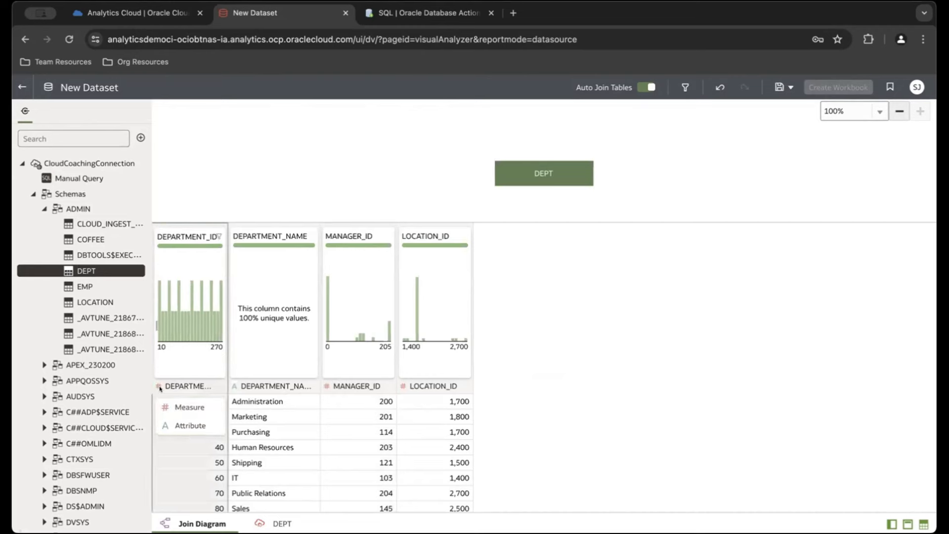
pyautogui.click(188, 424)
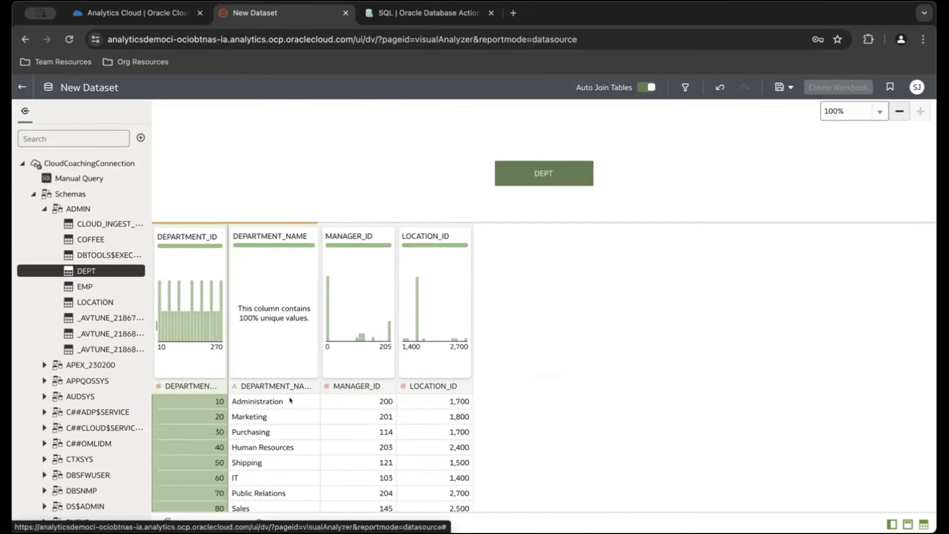
pyautogui.click(324, 385)
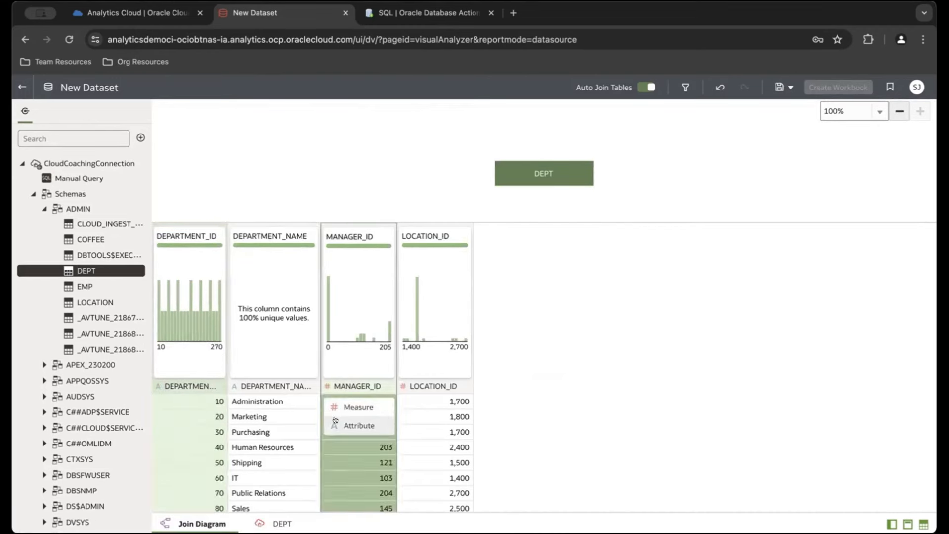
pyautogui.click(347, 421)
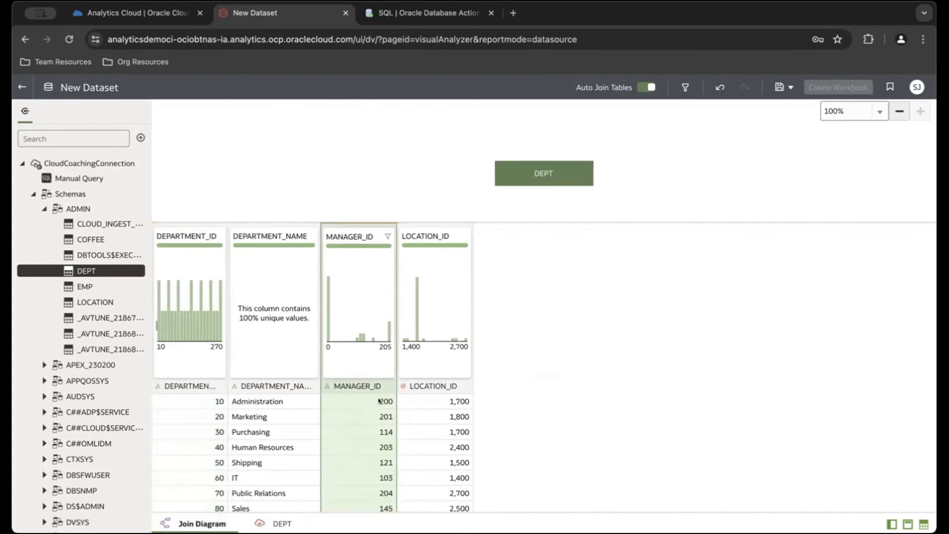
pyautogui.click(403, 386)
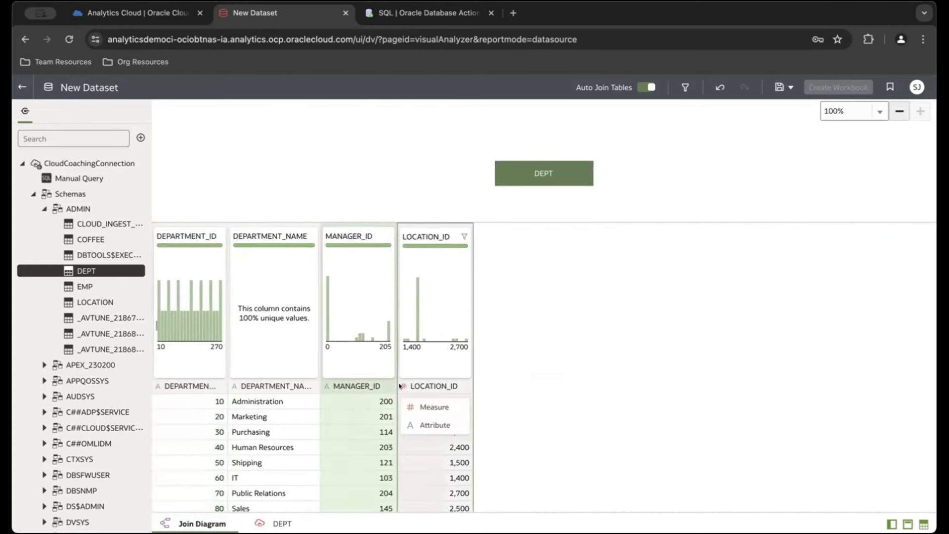
pyautogui.click(419, 424)
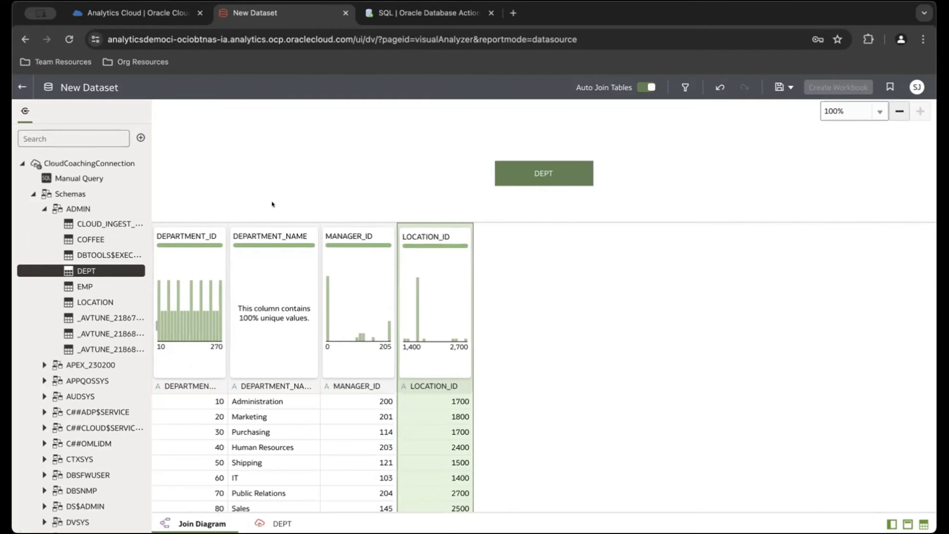
# Step: Add the EMP table from the ADMIN schema to the dataset alongside DEPT
pyautogui.click(91, 288)
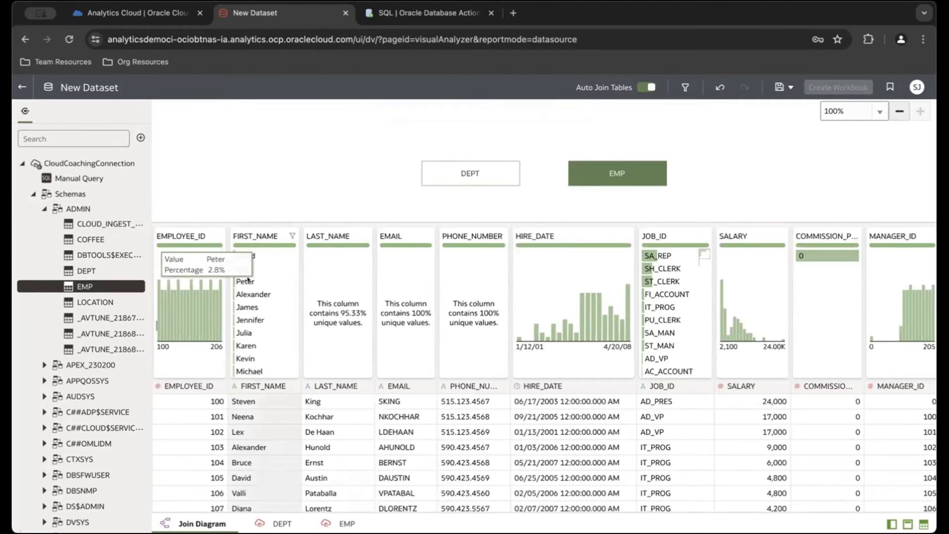
# Step: Treat the EMPLOYEE_ID, MANAGER_ID and DEPARTMENT_ID columns of the EMP table as attributes instead of measures
pyautogui.click(156, 384)
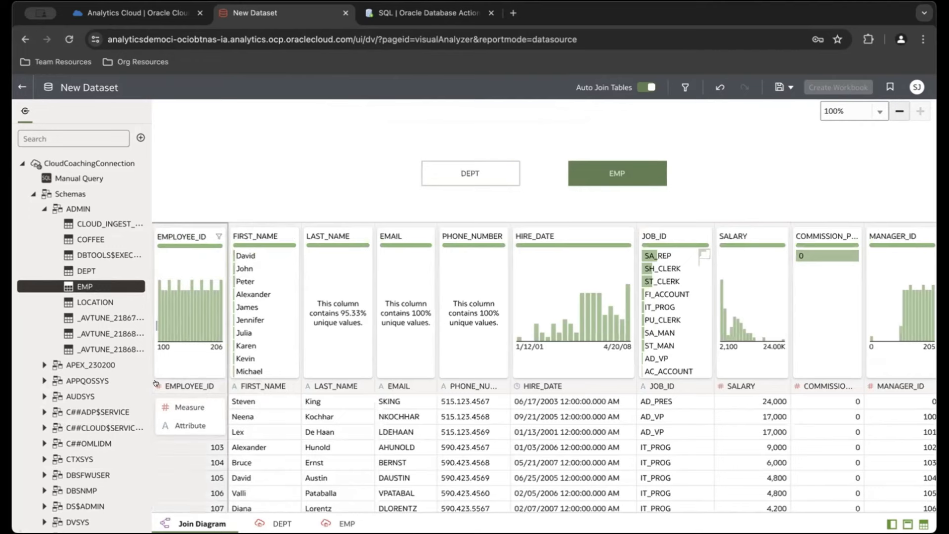
pyautogui.click(180, 425)
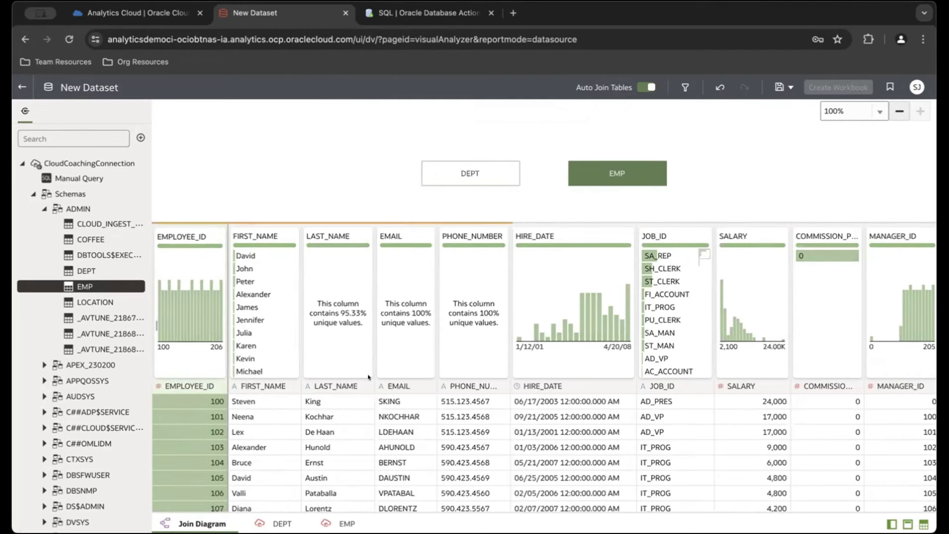
pyautogui.hscroll(2, 588, 394)
pyautogui.hscroll(1, 592, 391)
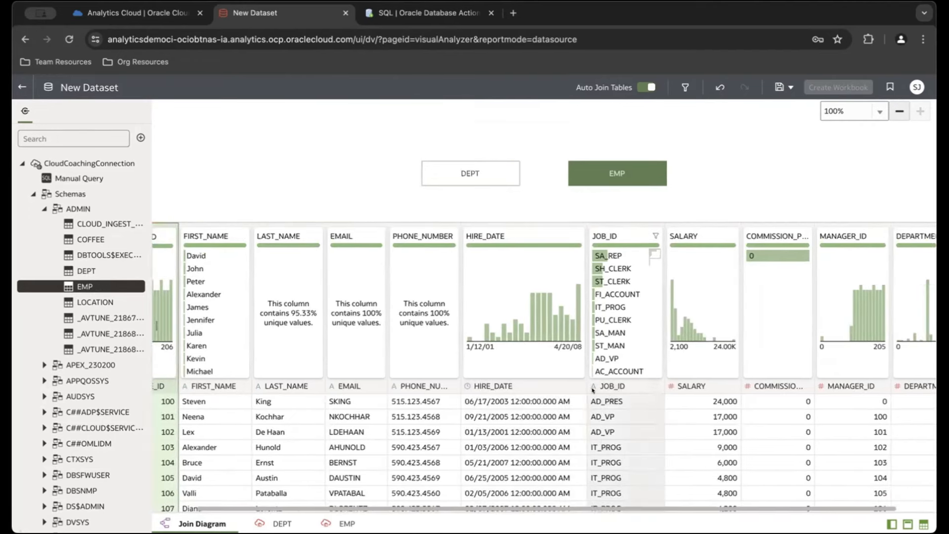
pyautogui.hscroll(2, 621, 387)
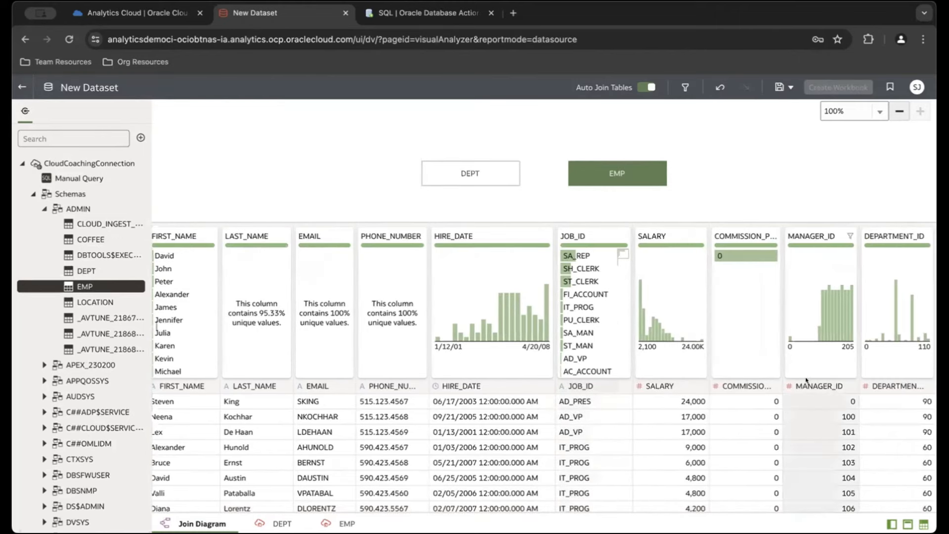
pyautogui.click(789, 385)
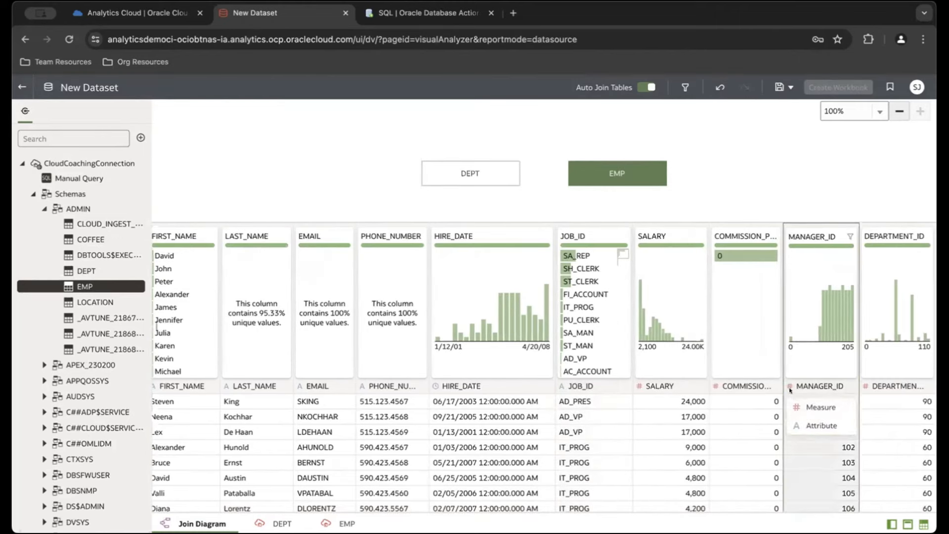
pyautogui.click(797, 420)
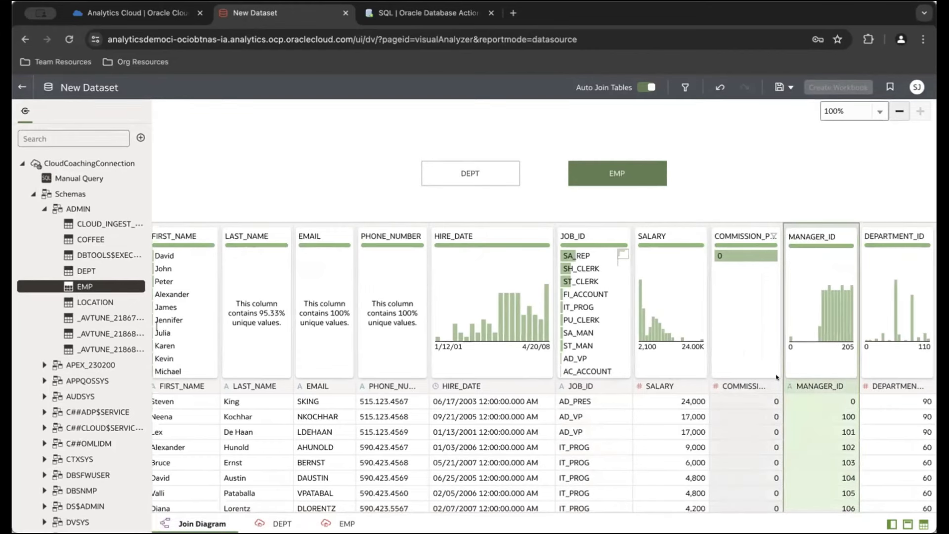
pyautogui.click(865, 386)
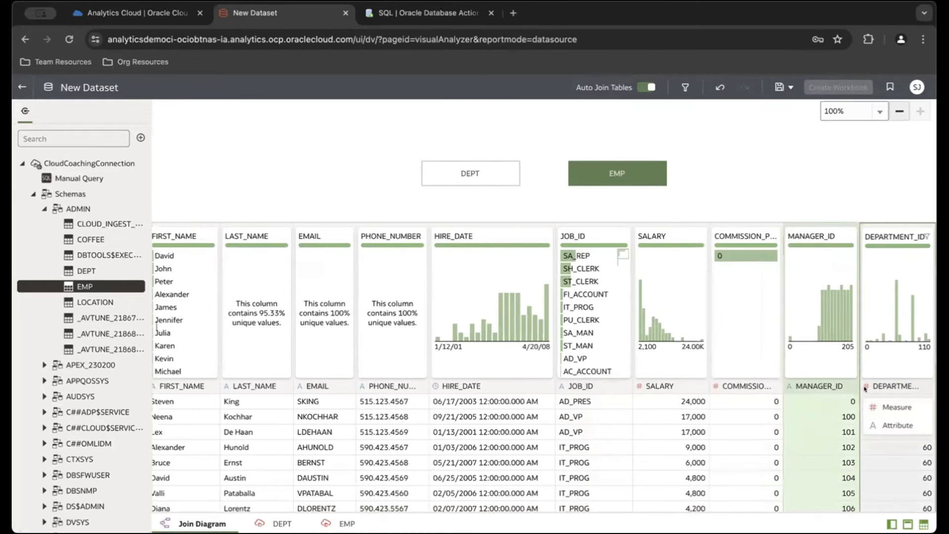
pyautogui.click(870, 425)
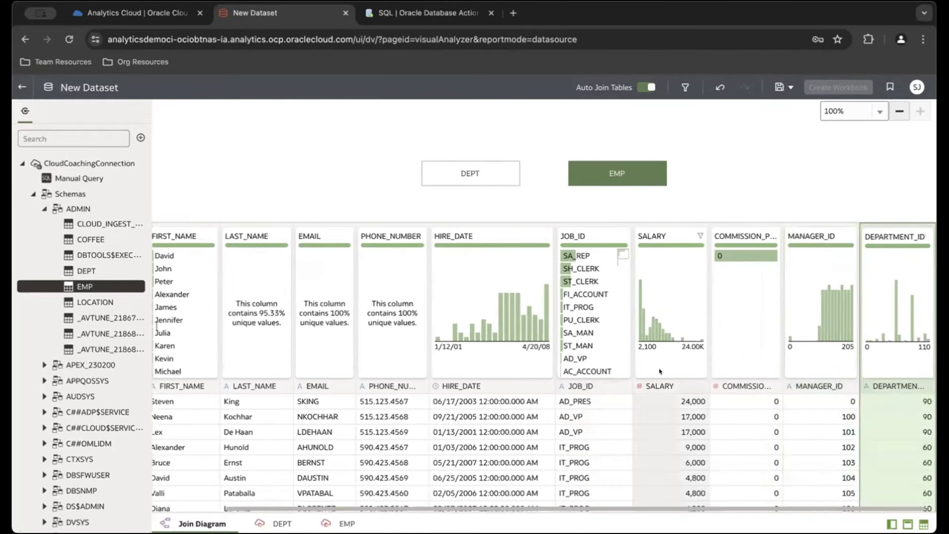
pyautogui.hscroll(-5, 659, 371)
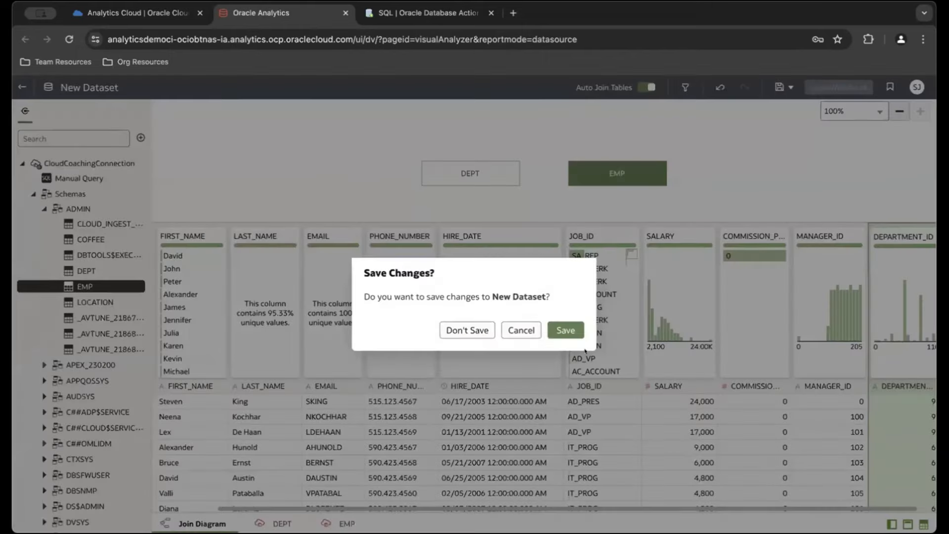
pyautogui.click(514, 327)
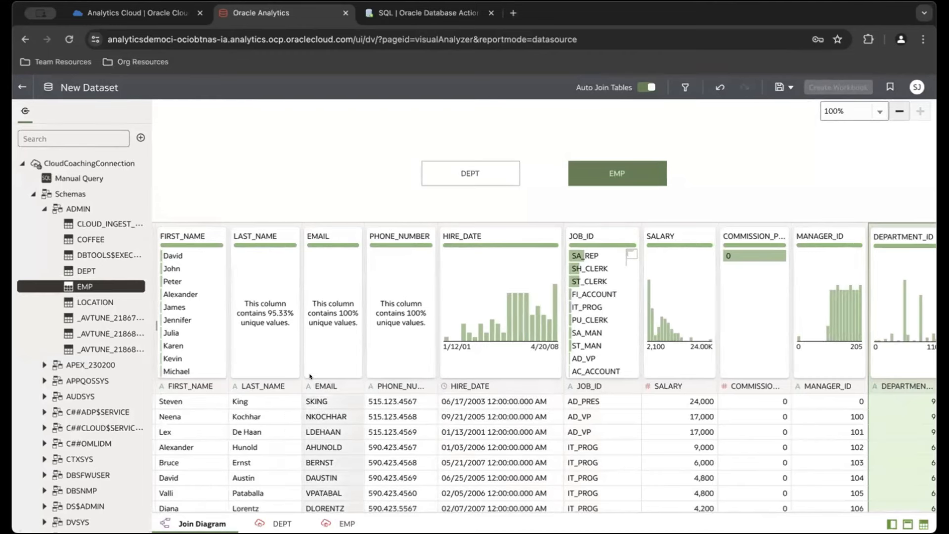
# Step: Add the LOCATION table from the ADMIN schema to the dataset alongside DEPT and EMP
pyautogui.hscroll(1, 514, 377)
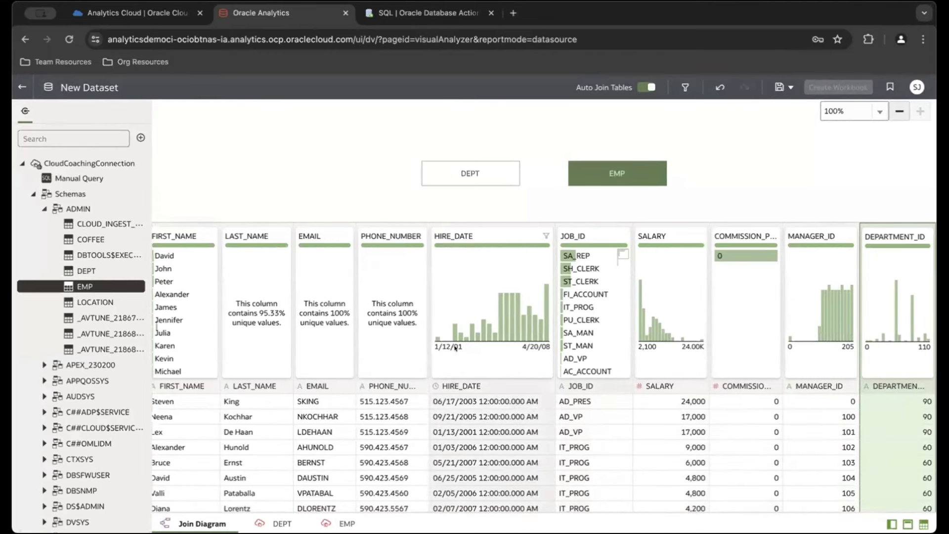
pyautogui.click(115, 307)
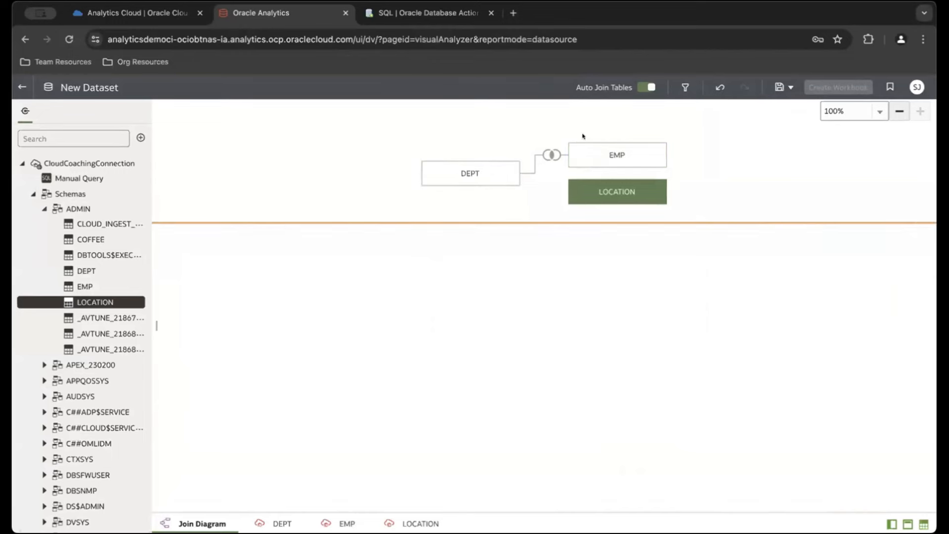
# Step: Examine the DEPT–EMP join, including its matching columns, comparison operators and available join types
pyautogui.click(547, 155)
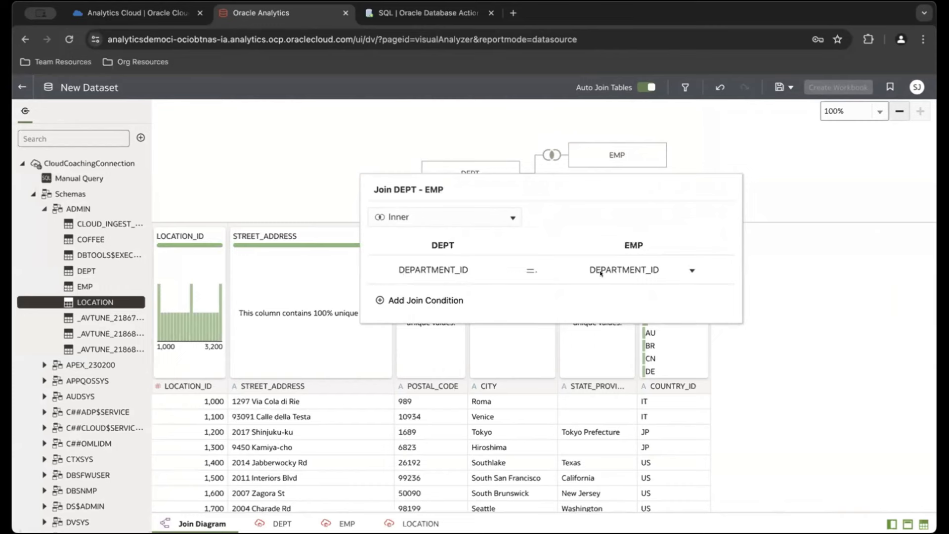
pyautogui.click(544, 270)
pyautogui.click(544, 270)
pyautogui.click(544, 270)
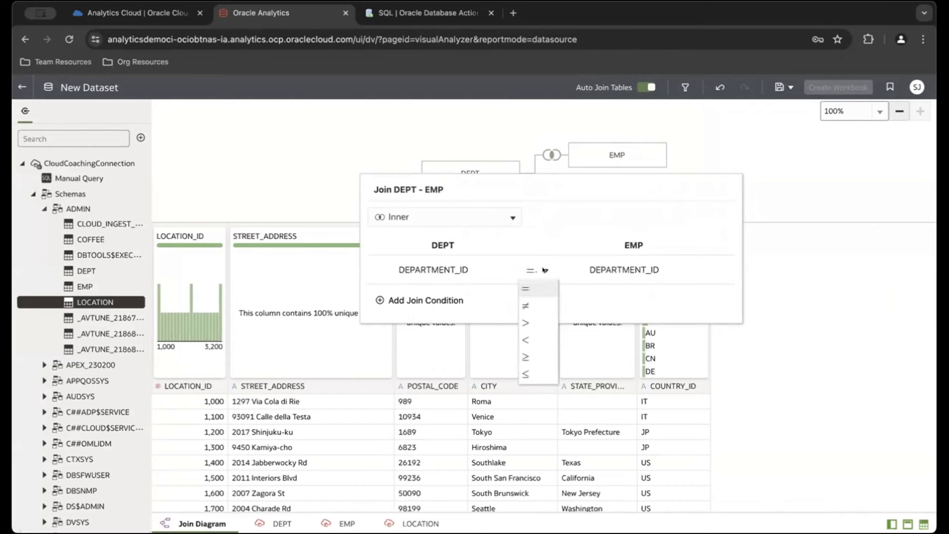
pyautogui.click(531, 288)
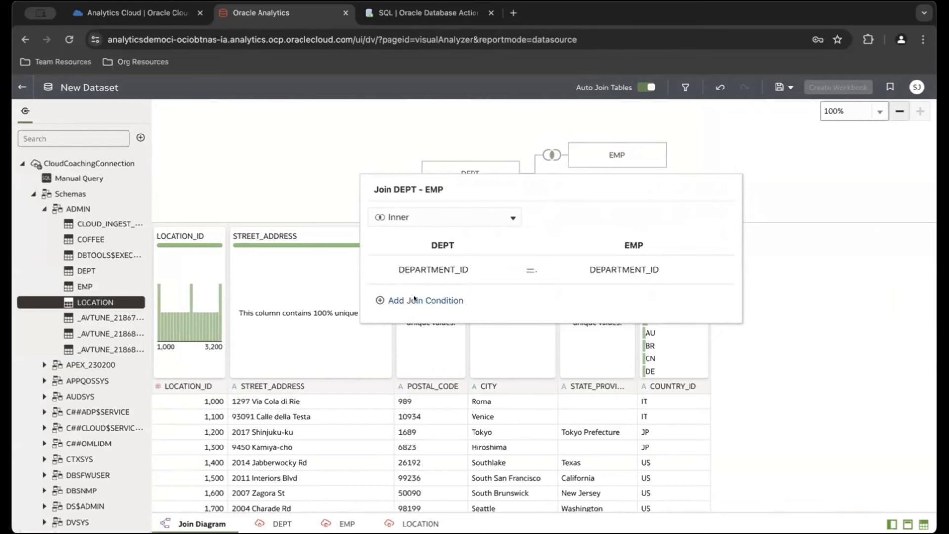
pyautogui.click(445, 221)
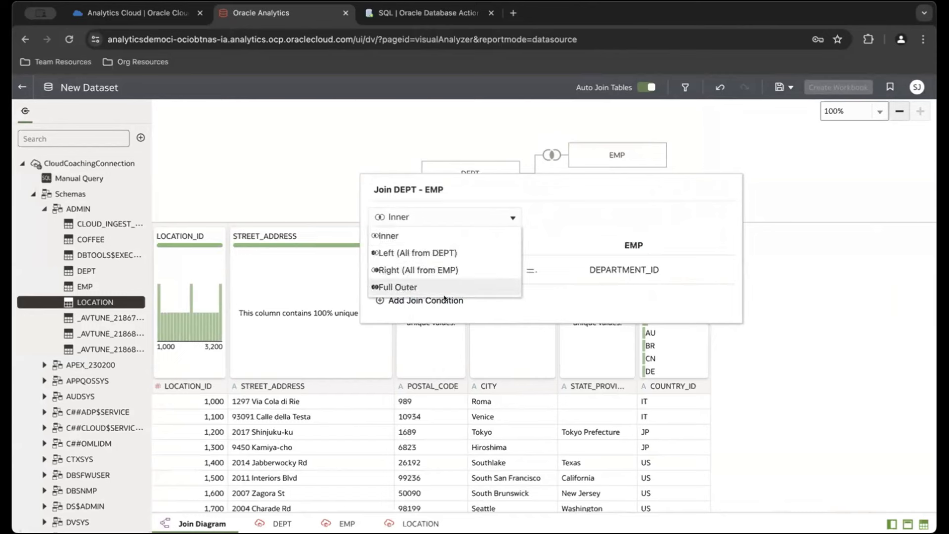
pyautogui.click(613, 214)
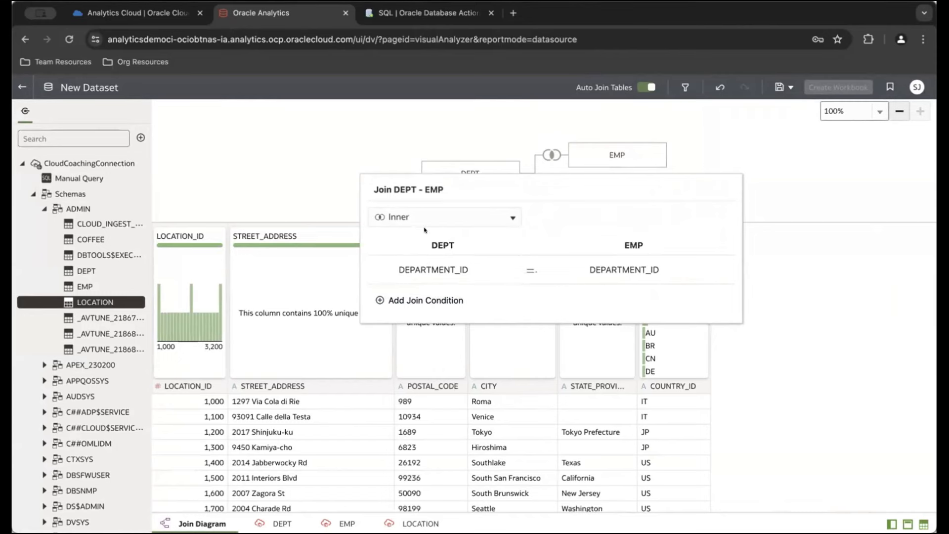
pyautogui.click(839, 290)
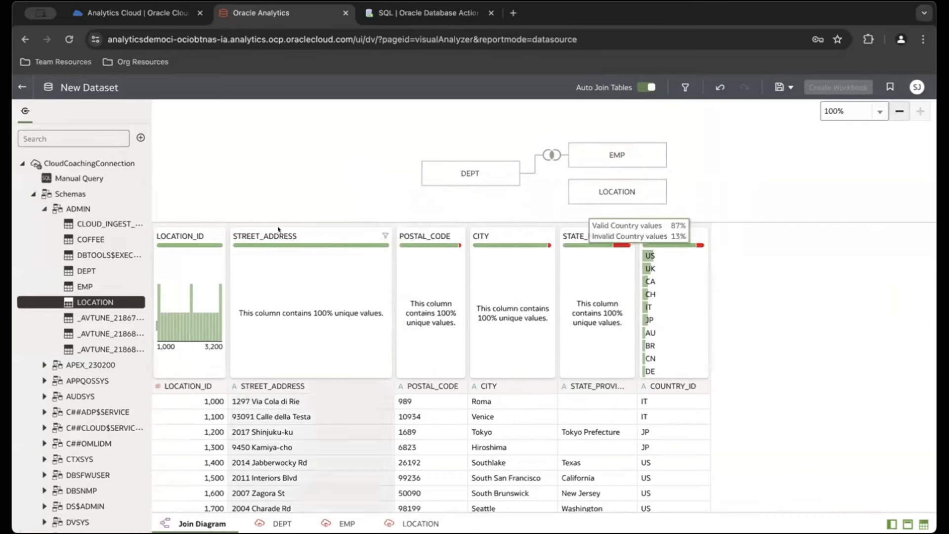
# Step: Treat LOCATION_ID in the LOCATION table as an attribute, and join LOCATION to DEPT with an inner join on LOCATION_ID
pyautogui.click(158, 386)
pyautogui.click(168, 424)
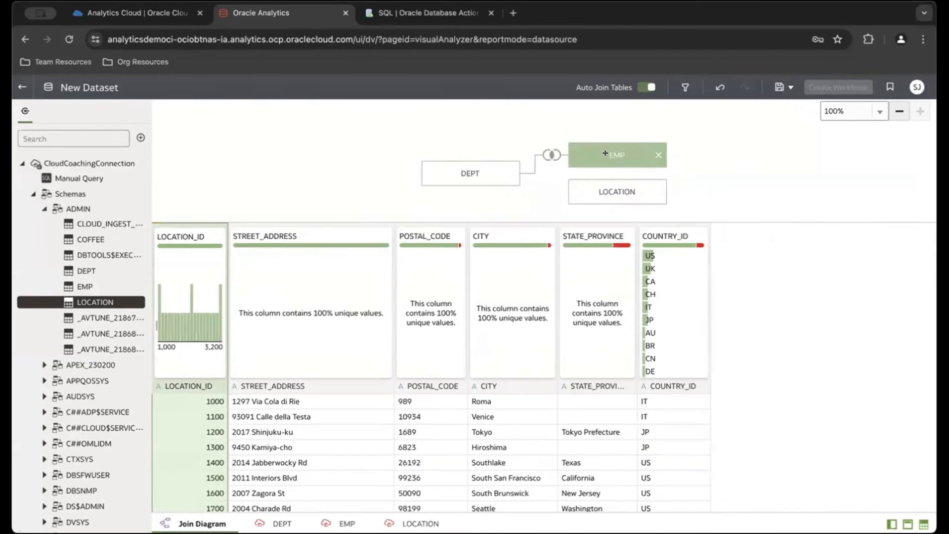
pyautogui.moveTo(597, 191); pyautogui.dragTo(465, 171)
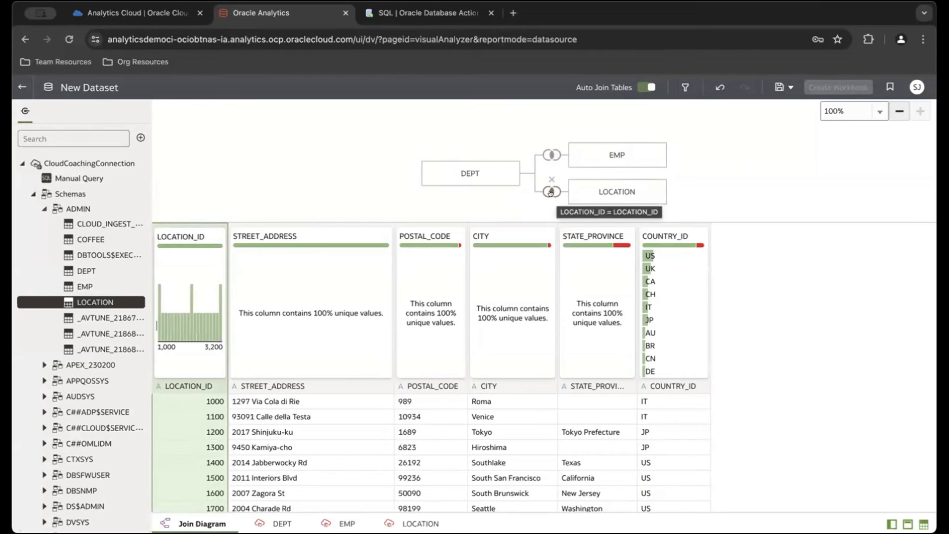
pyautogui.click(551, 192)
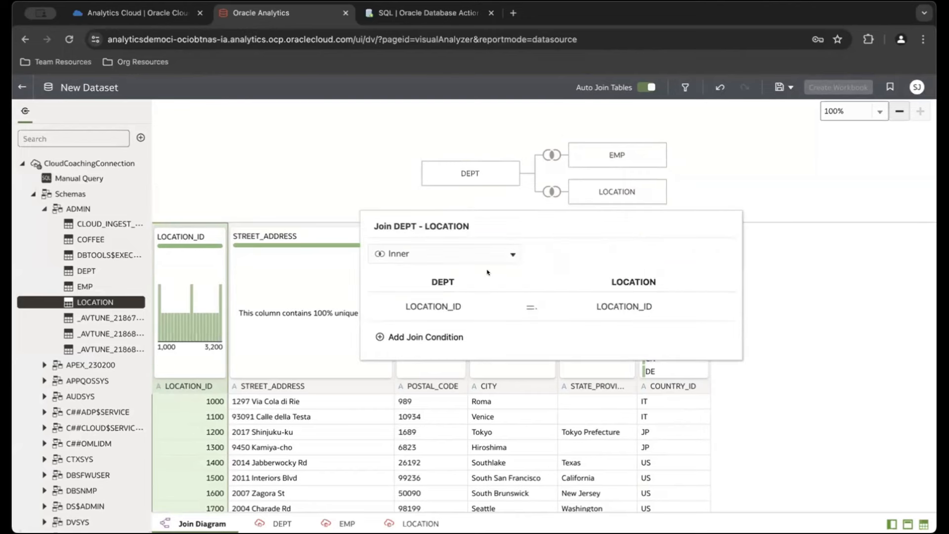
pyautogui.click(673, 182)
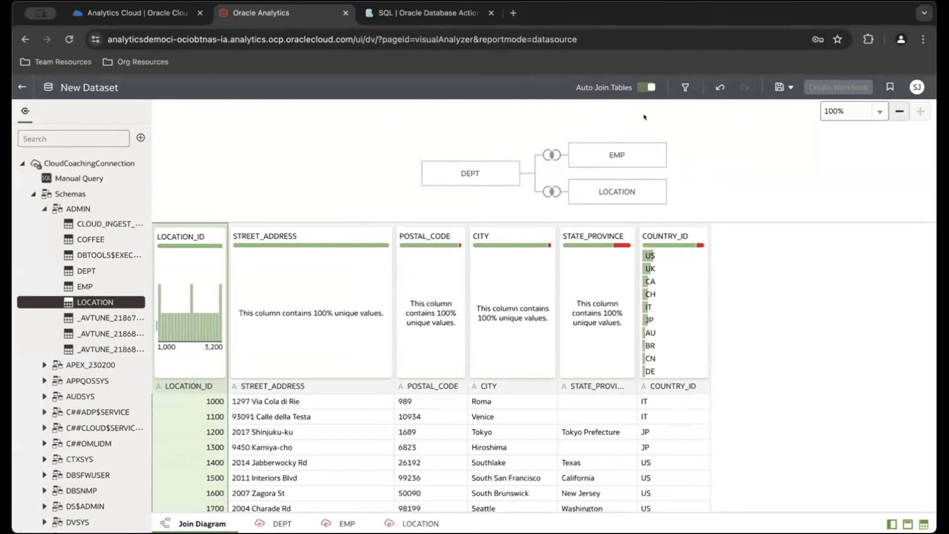
# Step: Examine the value quality of the STATE_PROVINCE and COUNTRY_ID columns in the LOCATION table
pyautogui.click(603, 260)
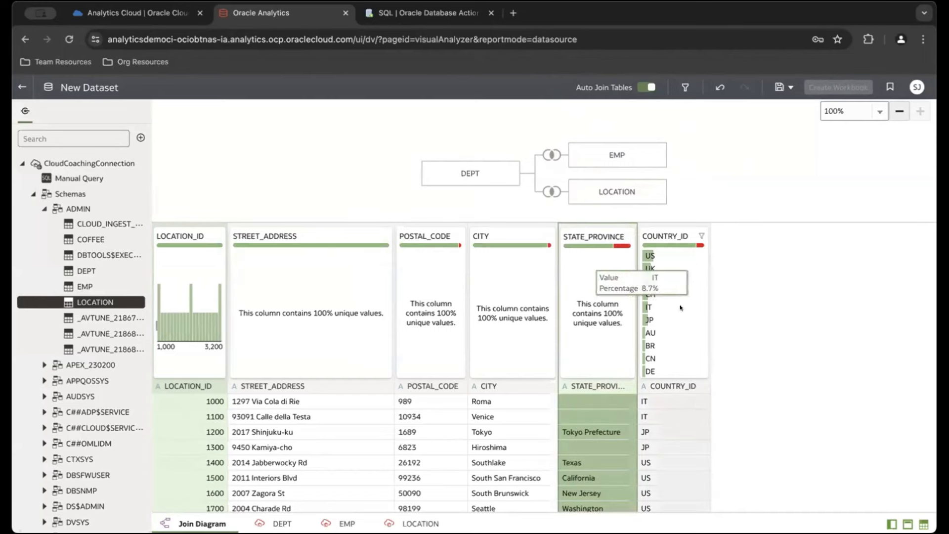
pyautogui.moveTo(694, 243)
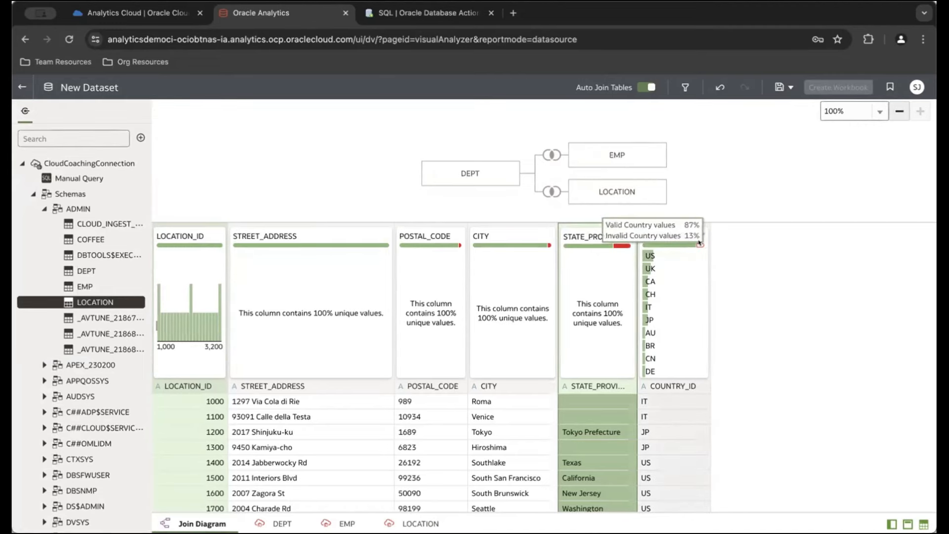
pyautogui.scroll(-2, 670, 340)
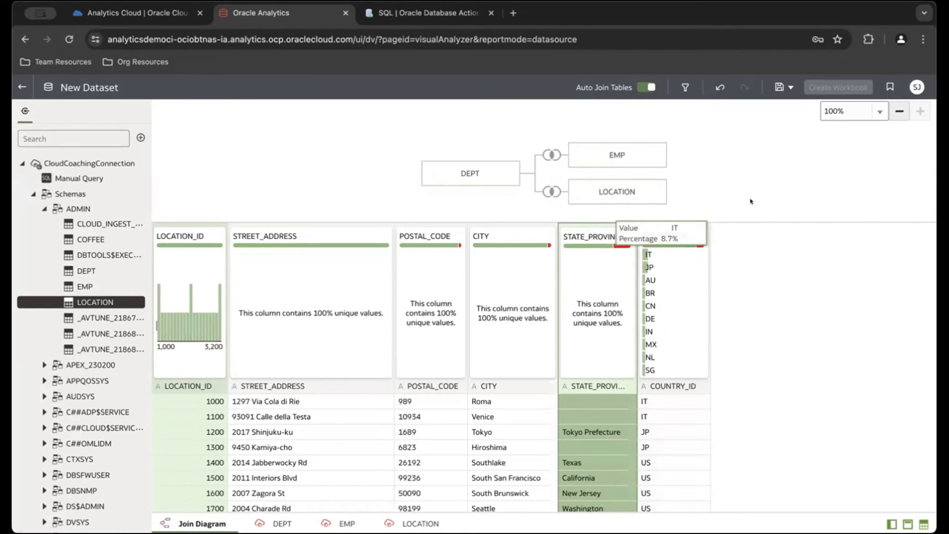
# Step: Preview the LOCATION column profiles filtered by valid COUNTRY_ID values, and clear that filter
pyautogui.click(701, 235)
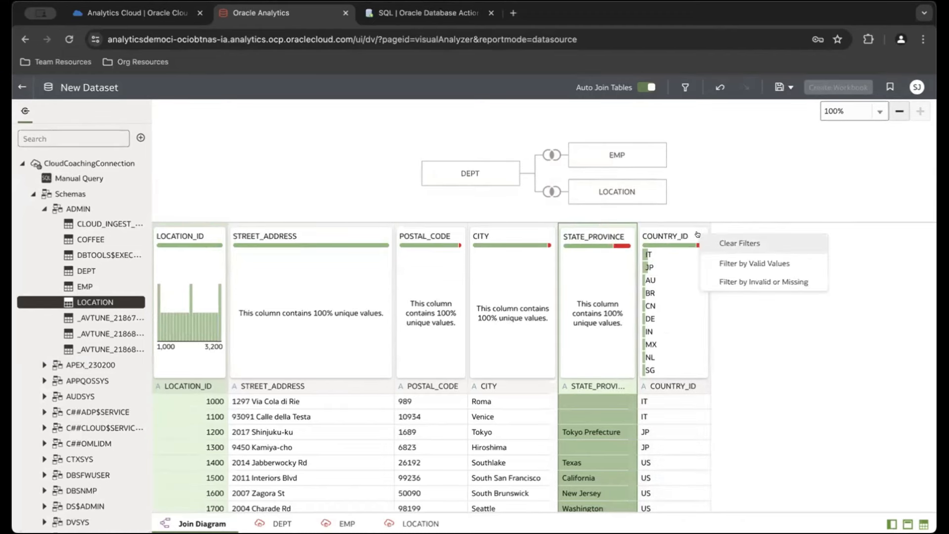
pyautogui.click(725, 265)
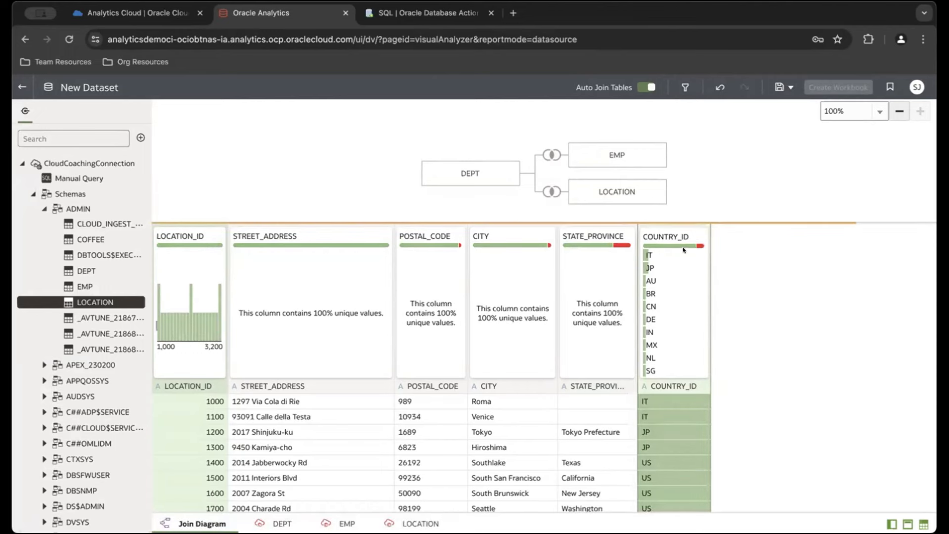
pyautogui.moveTo(680, 242)
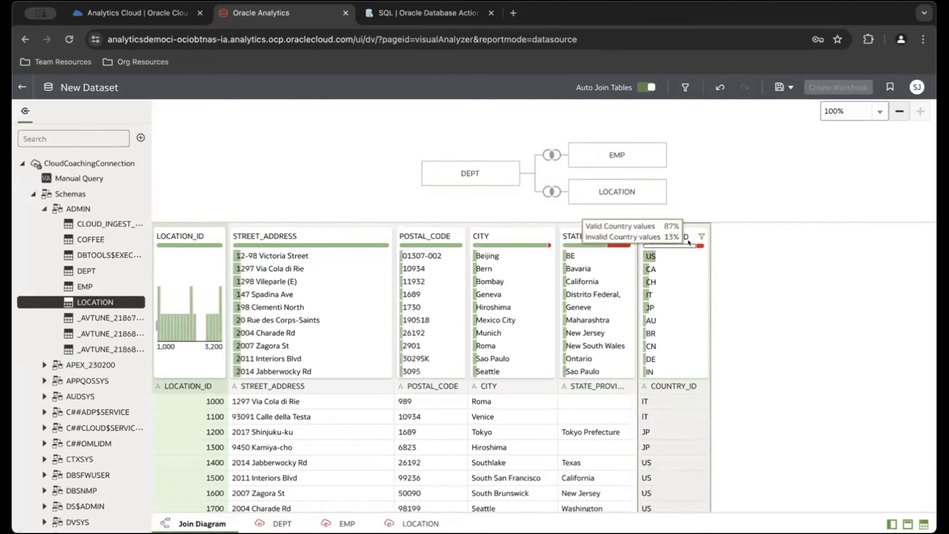
pyautogui.scroll(-2, 642, 410)
pyautogui.scroll(2, 644, 416)
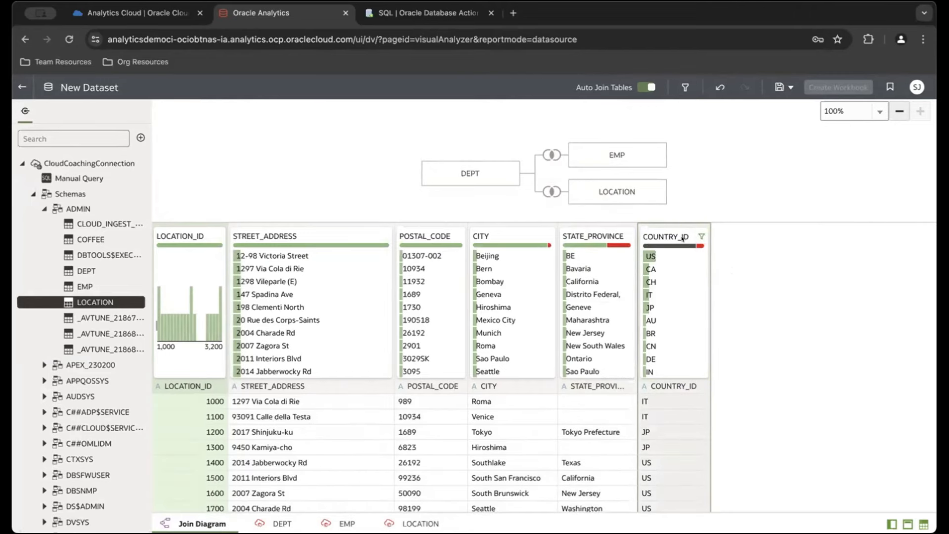
pyautogui.click(701, 236)
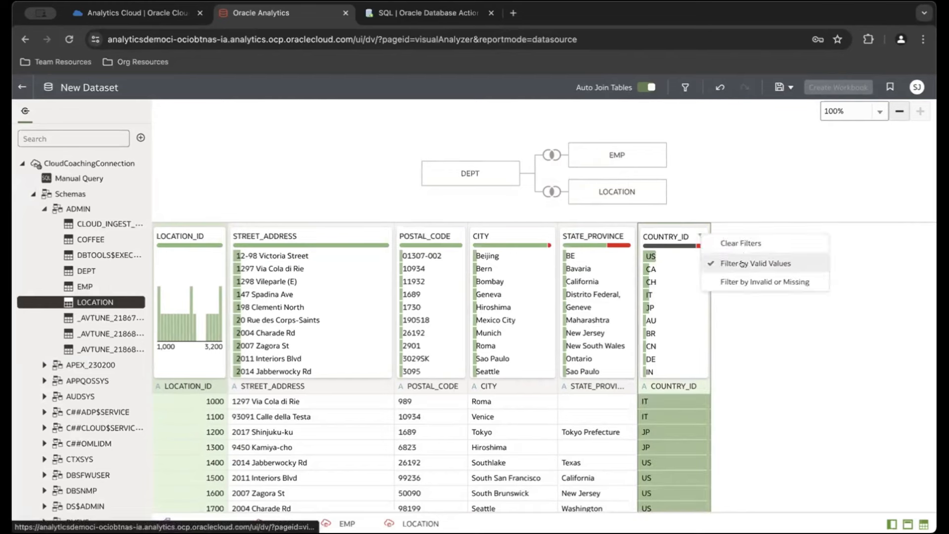
pyautogui.click(739, 251)
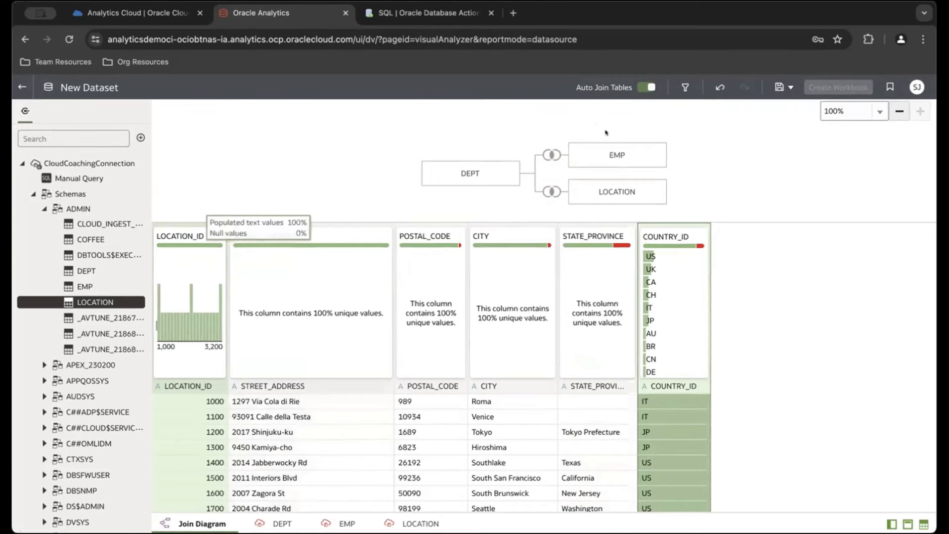
# Step: Save the joined dataset under the name EmployeeJoinedData
pyautogui.click(774, 87)
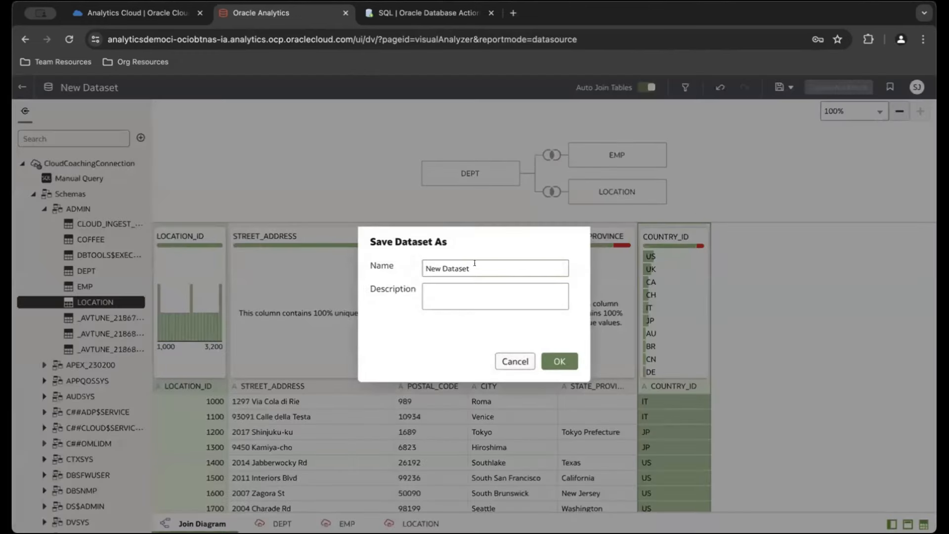
pyautogui.tripleClick(476, 263)
pyautogui.write('EmployeeJoinedData')
pyautogui.click(560, 361)
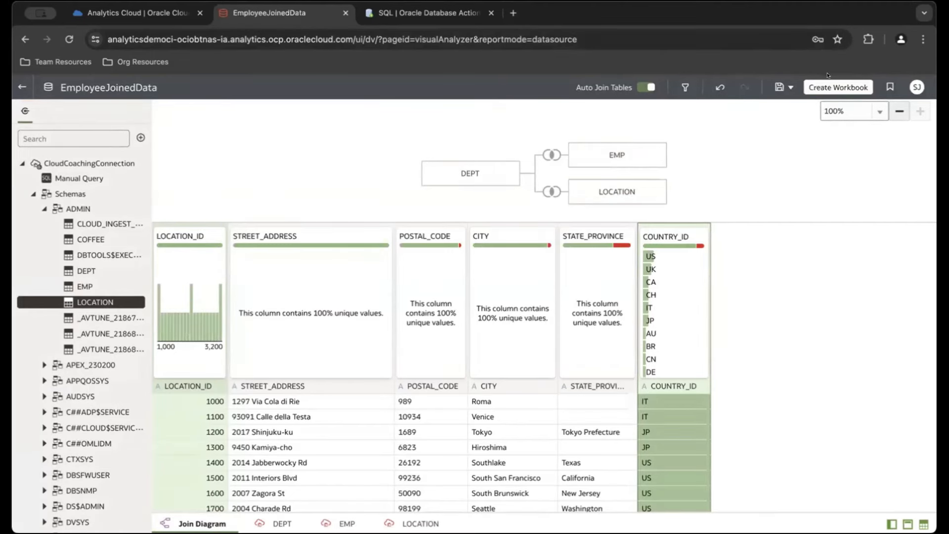
# Step: Create a new workbook from the EmployeeJoinedData dataset and show its data diagram
pyautogui.click(824, 87)
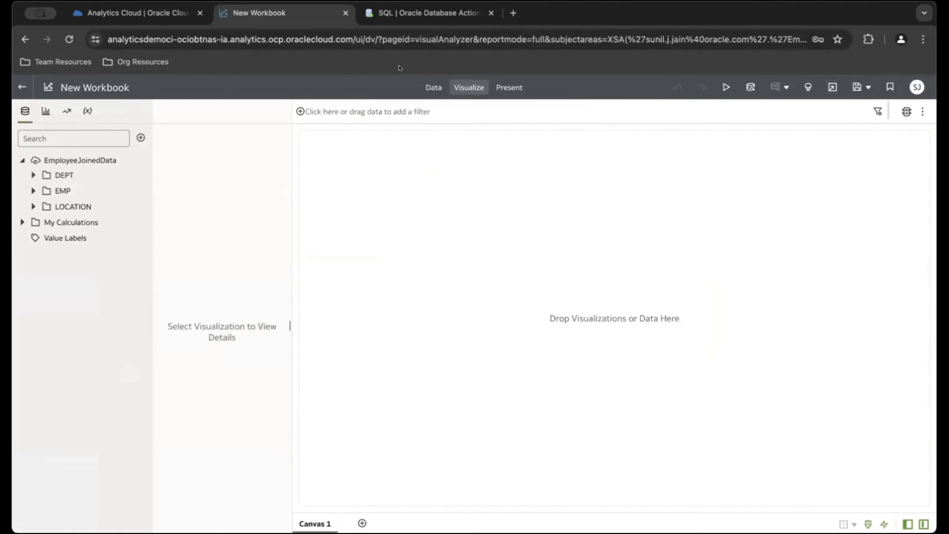
pyautogui.click(431, 89)
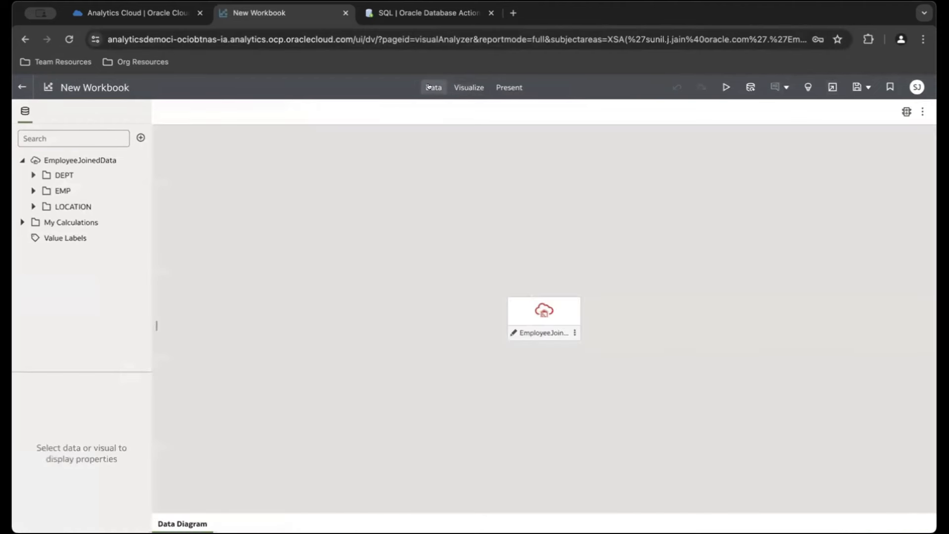
# Step: Open the EmployeeJoinedData dataset from the data diagram and preview the EMP, LOCATION and DEPT tables in its join diagram
pyautogui.click(509, 333)
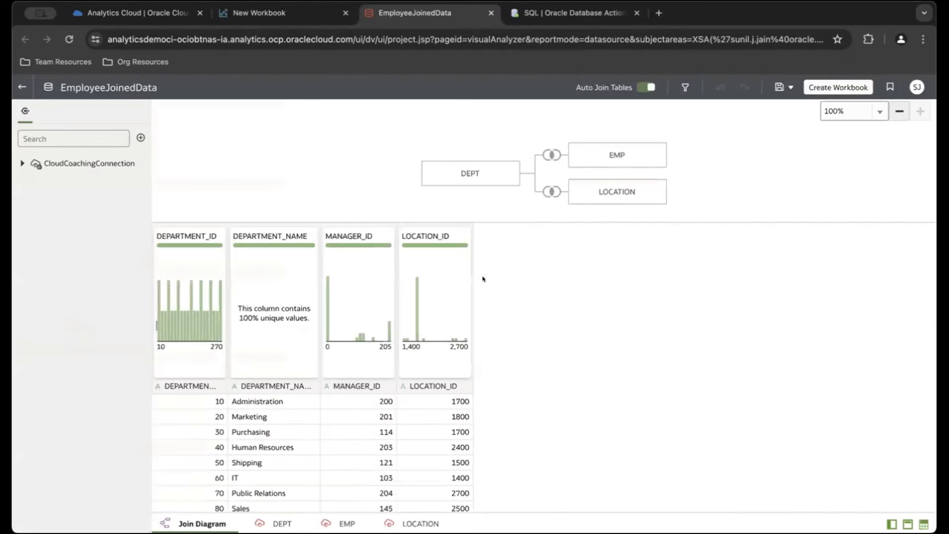
pyautogui.click(592, 152)
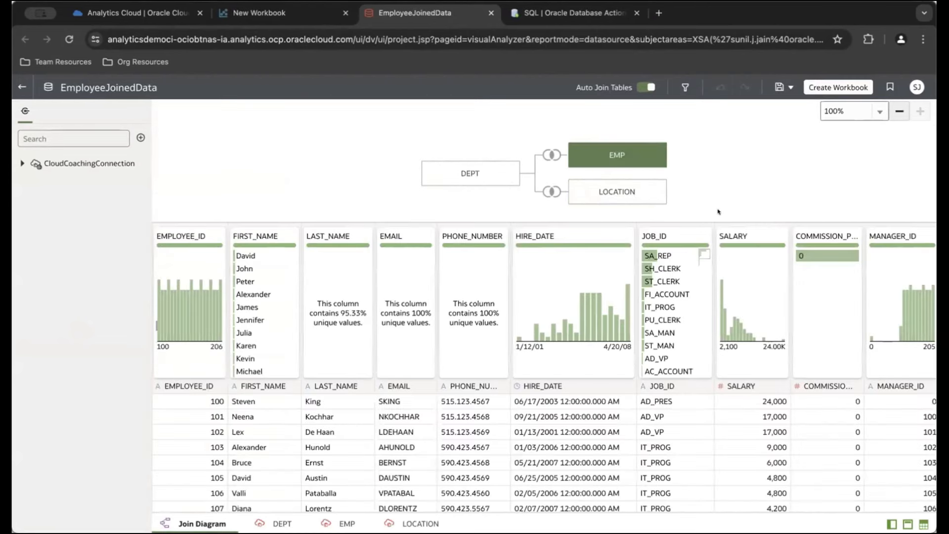
pyautogui.click(616, 192)
pyautogui.click(469, 173)
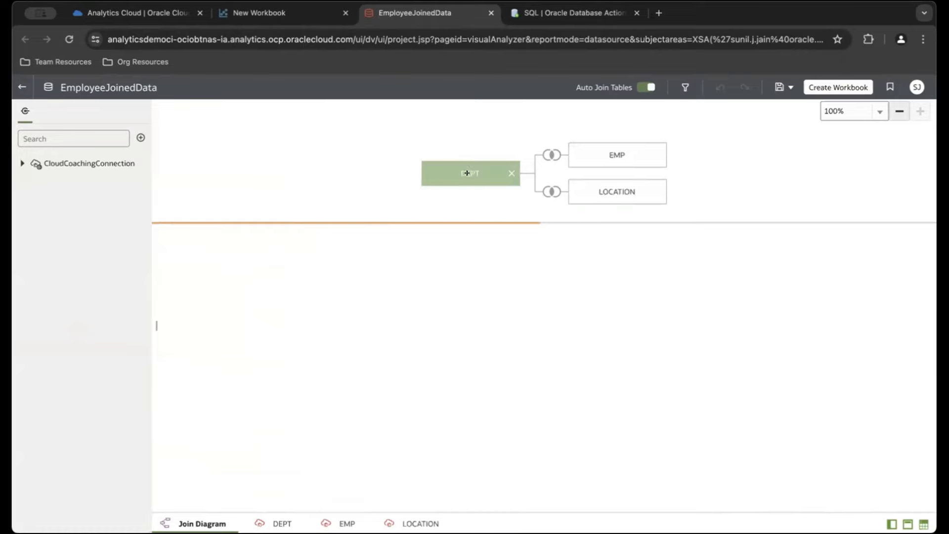
# Step: Return to the home page and create a new workbook from the EmployeeJoinedData dataset
pyautogui.click(22, 87)
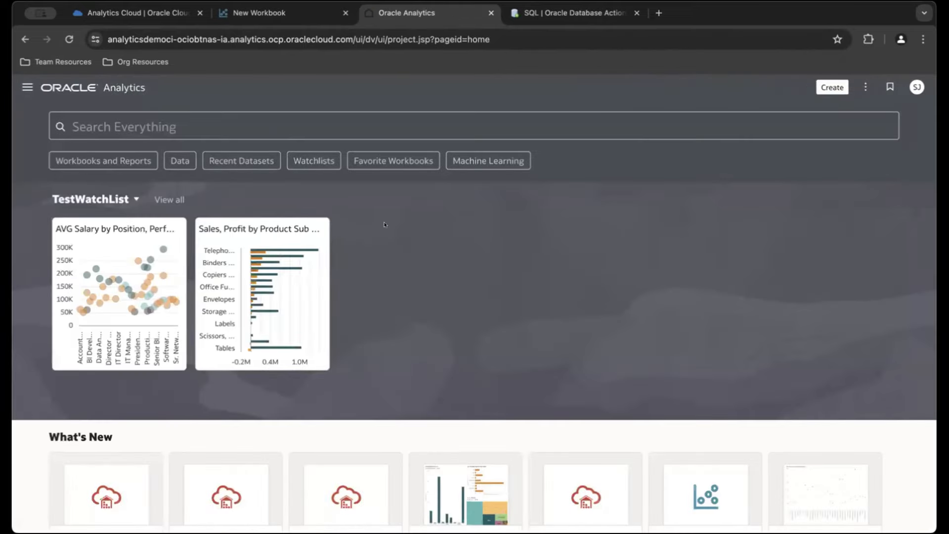
pyautogui.scroll(-2, 384, 224)
pyautogui.click(114, 378)
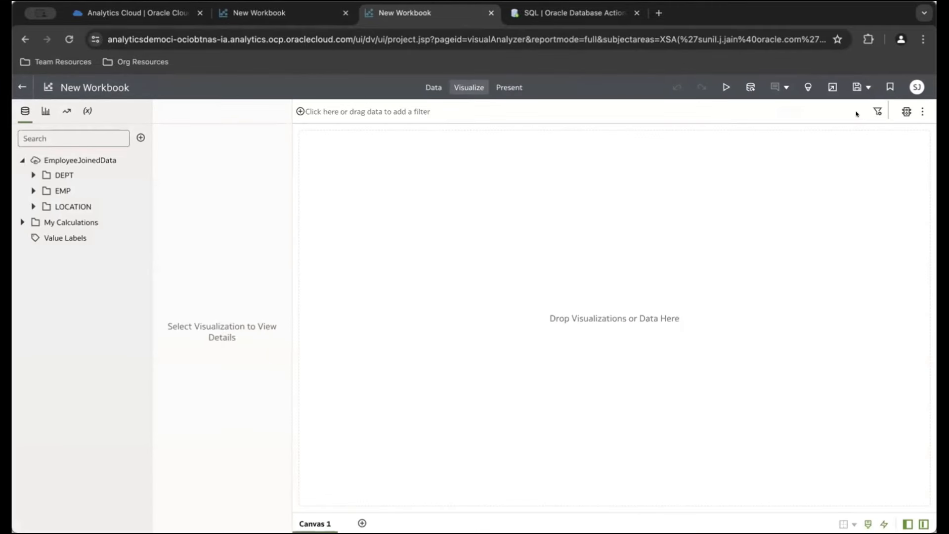
# Step: Expand the DEPT, EMP and LOCATION folders to list their columns, and check the workbook's auto insights
pyautogui.click(33, 175)
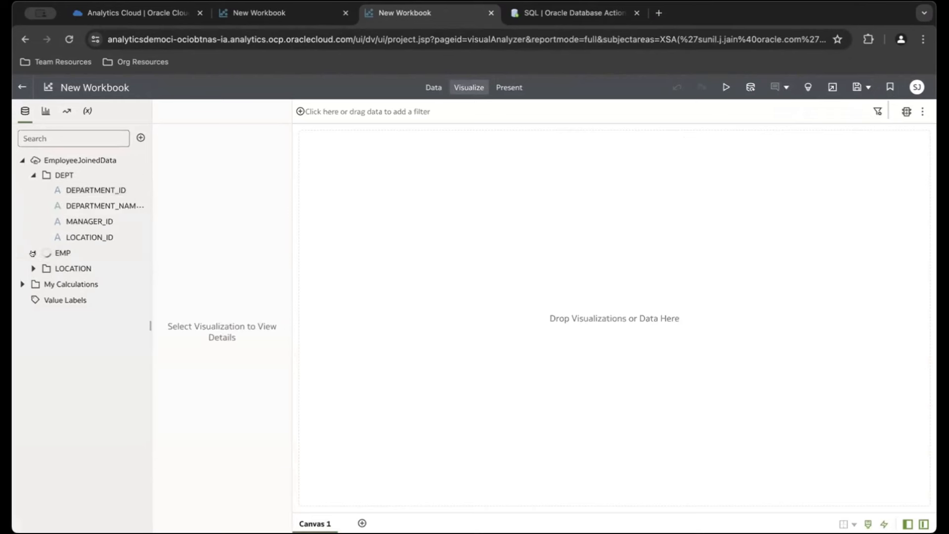
pyautogui.click(34, 252)
pyautogui.click(33, 440)
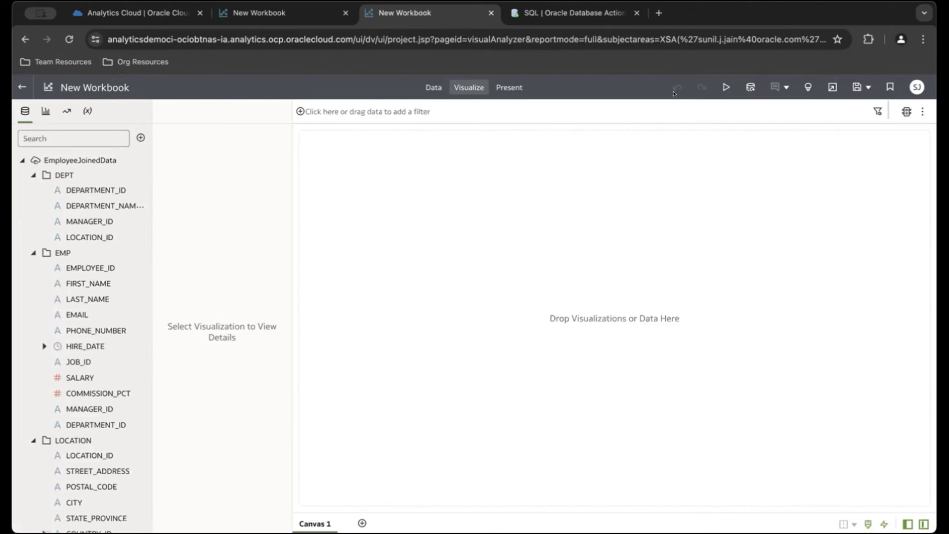
pyautogui.click(808, 87)
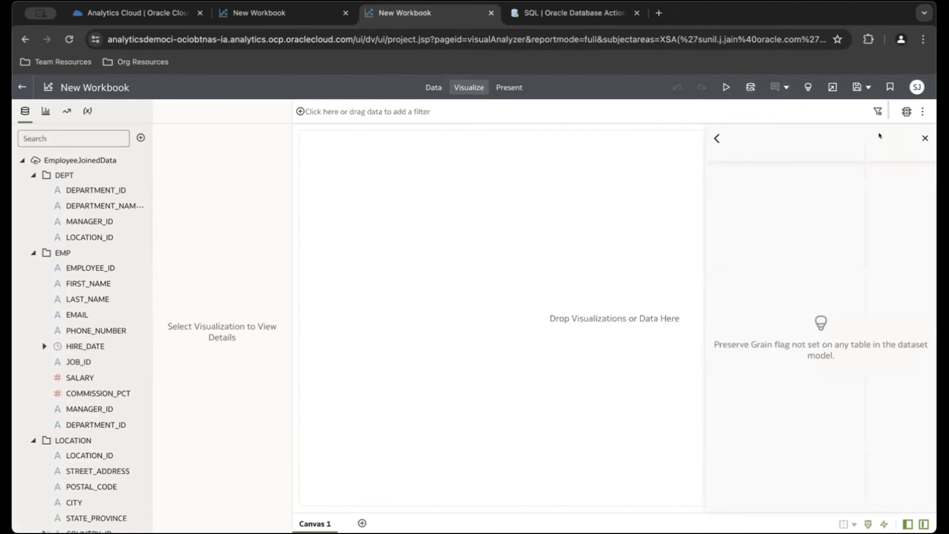
pyautogui.click(924, 137)
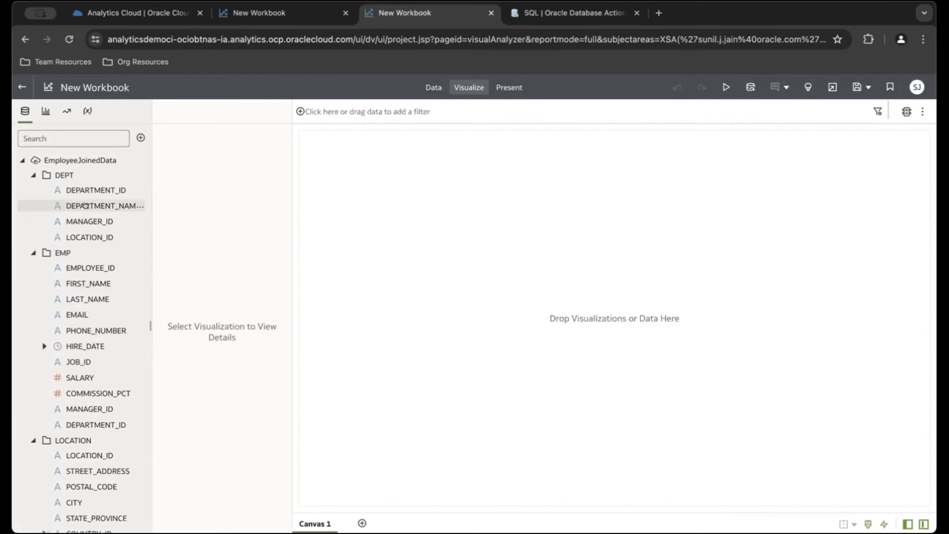
# Step: Create the best visualization for the SALARY column of the EMP table
pyautogui.moveTo(108, 368)
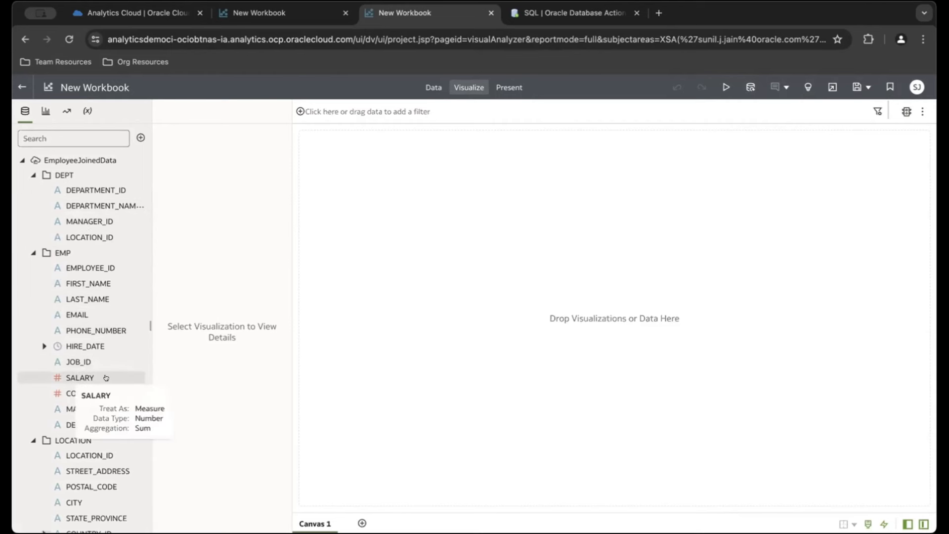
pyautogui.rightClick(79, 374)
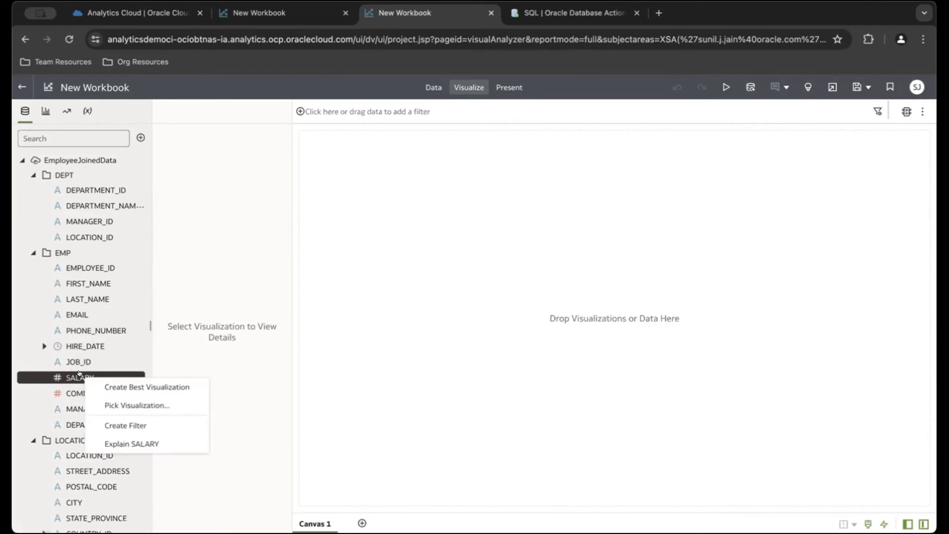
pyautogui.click(95, 387)
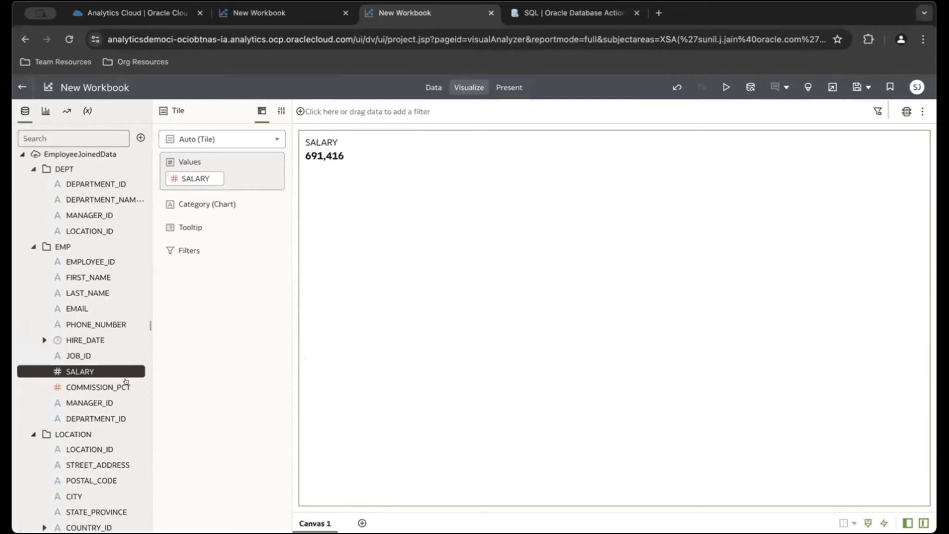
# Step: Create the best visualization for SALARY together with MANAGER_ID and LOCATION_ID from the DEPT table
pyautogui.keyDown('ctrl'); pyautogui.click(91, 215); pyautogui.keyUp('ctrl')
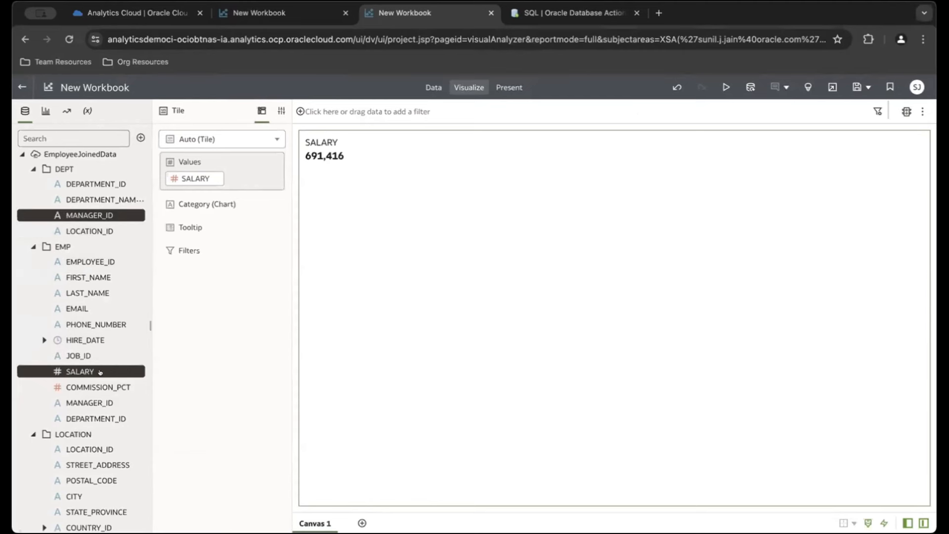
pyautogui.scroll(-1, 106, 459)
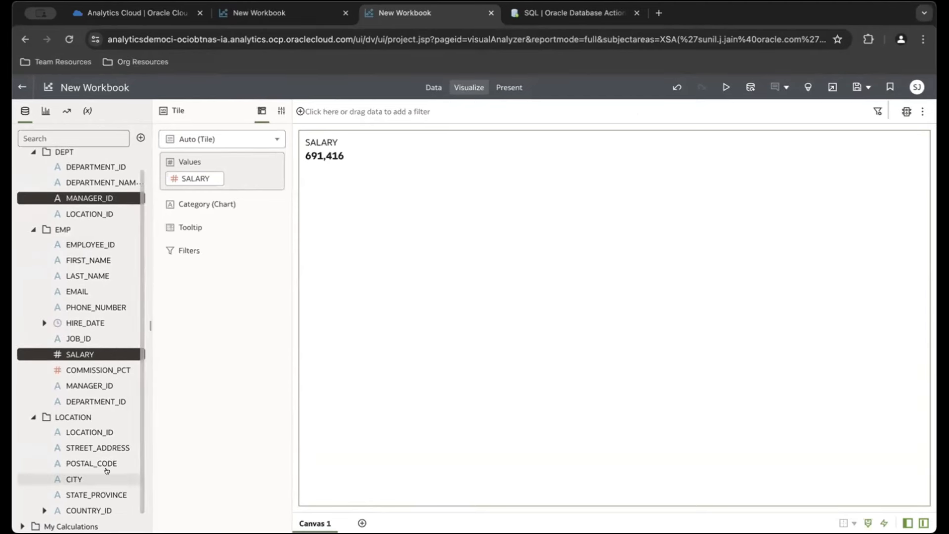
pyautogui.keyDown('ctrl'); pyautogui.click(86, 213); pyautogui.keyUp('ctrl')
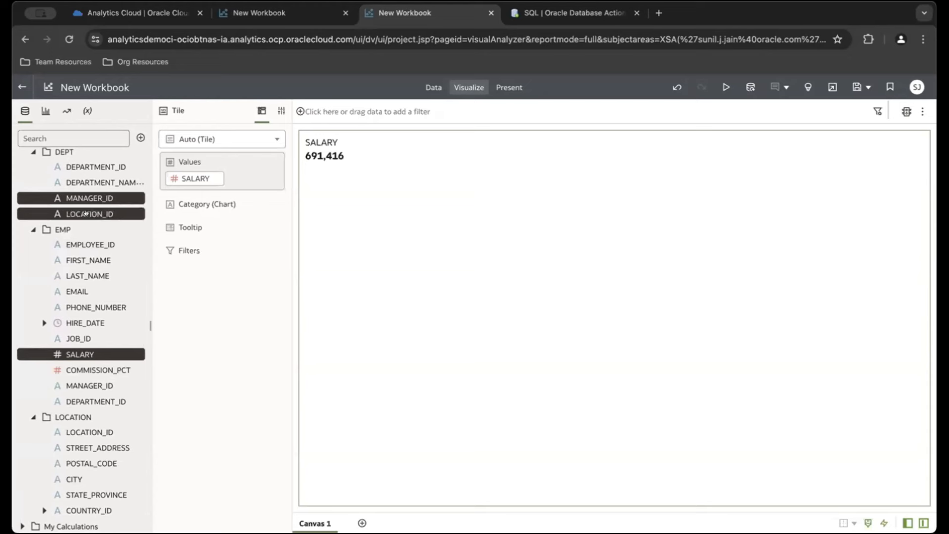
pyautogui.rightClick(85, 213)
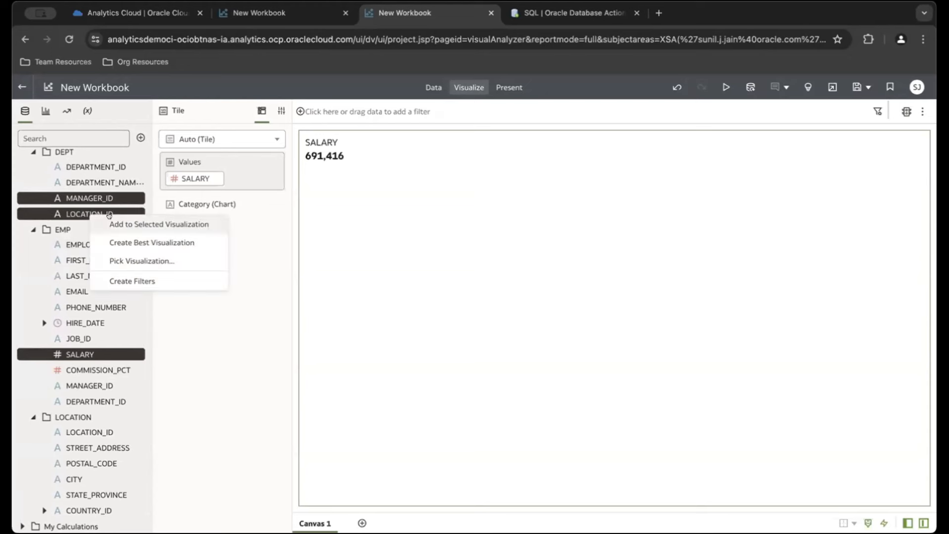
pyautogui.click(126, 242)
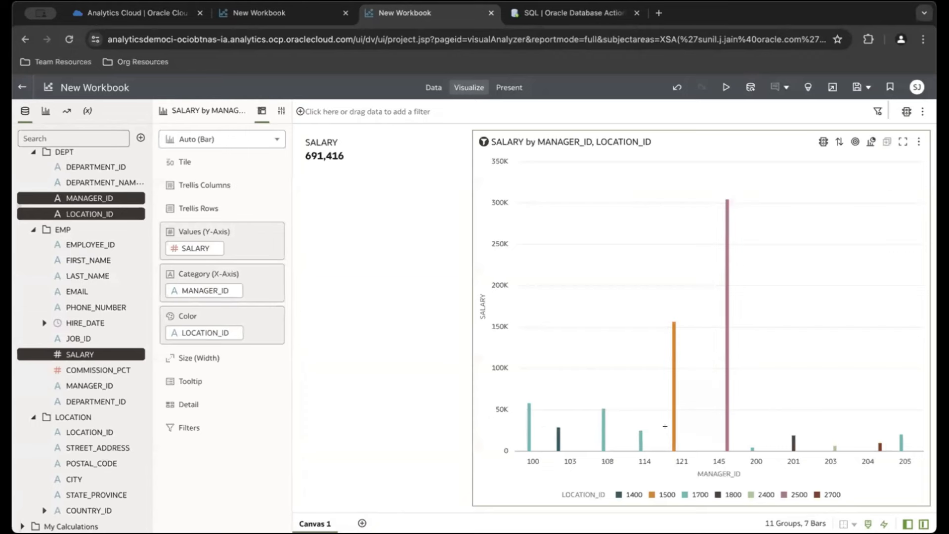
pyautogui.moveTo(668, 429)
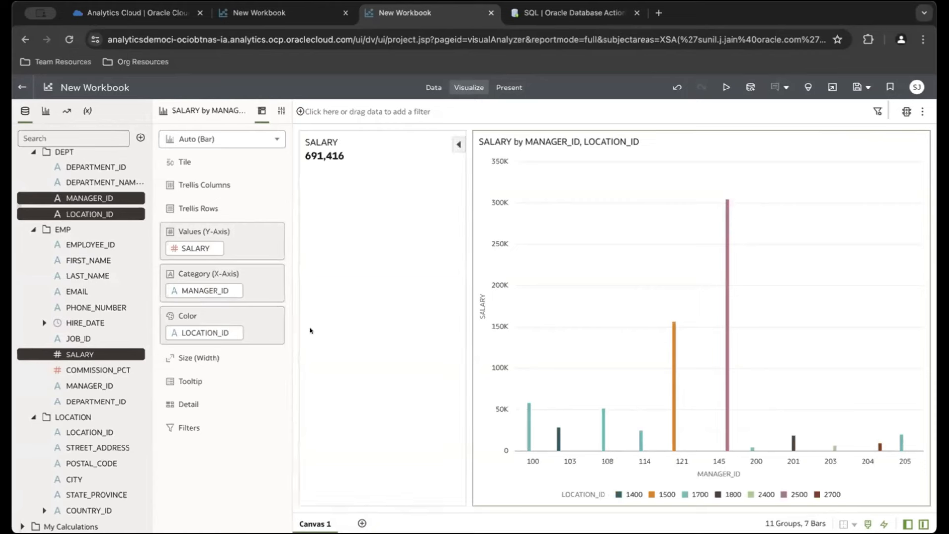
# Step: Delete the SALARY tile from Canvas 1, keeping only the bar chart
pyautogui.rightClick(87, 198)
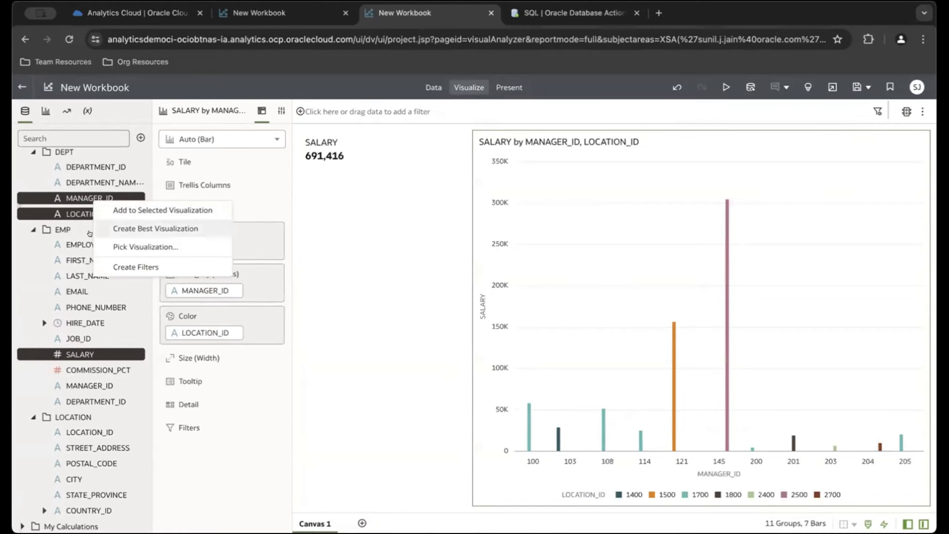
pyautogui.click(404, 210)
pyautogui.rightClick(367, 223)
pyautogui.click(402, 288)
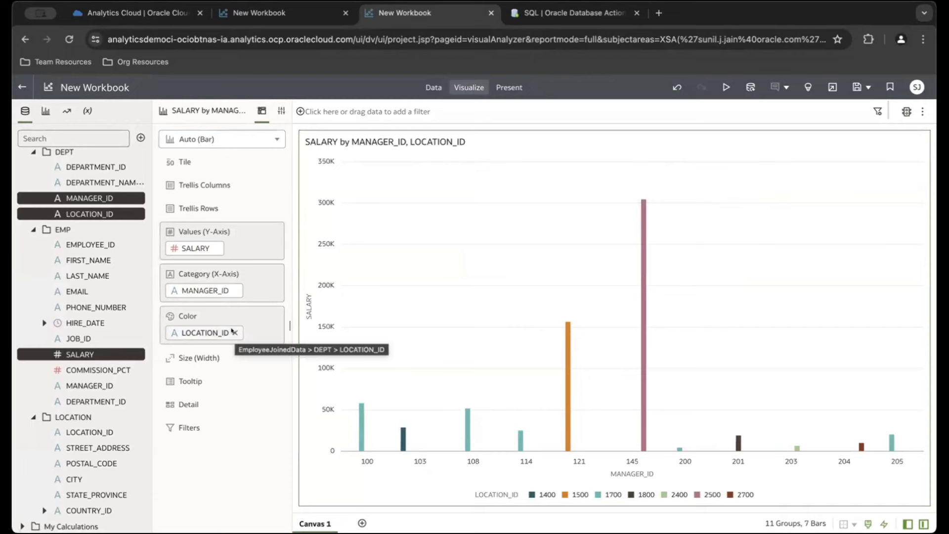
# Step: Swap the bar chart's fields so LOCATION_ID is the X-axis category and MANAGER_ID is the color
pyautogui.moveTo(211, 336); pyautogui.dragTo(209, 290)
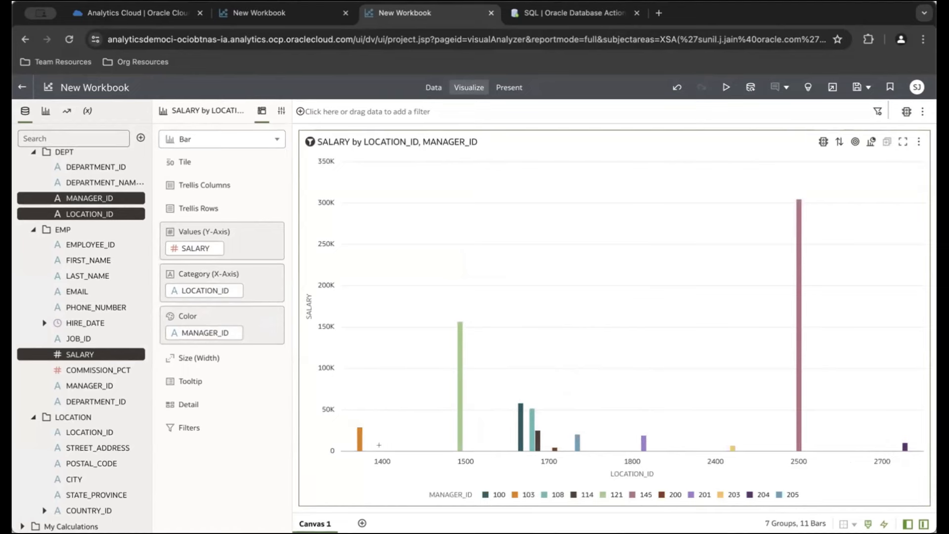
pyautogui.moveTo(452, 419)
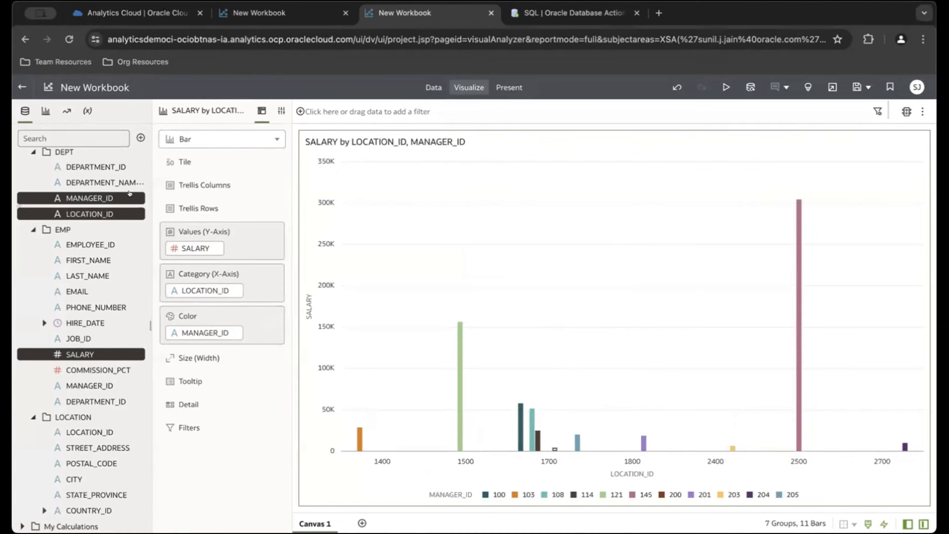
pyautogui.scroll(-1, 104, 267)
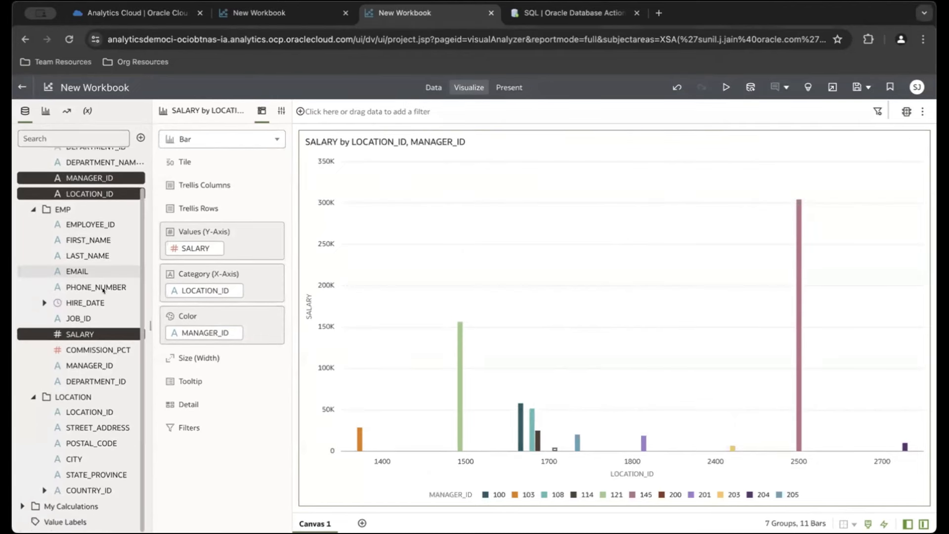
pyautogui.scroll(2, 103, 289)
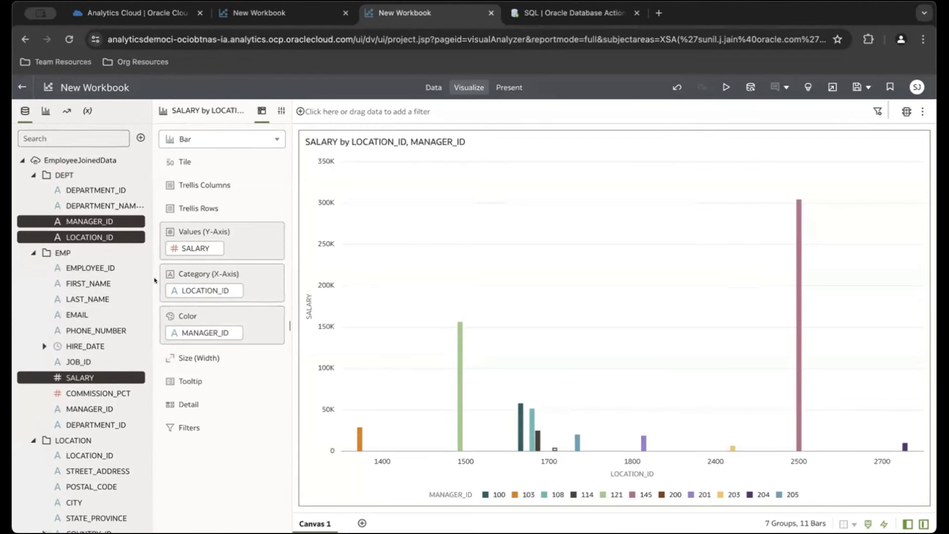
pyautogui.scroll(-2, 79, 297)
pyautogui.click(296, 112)
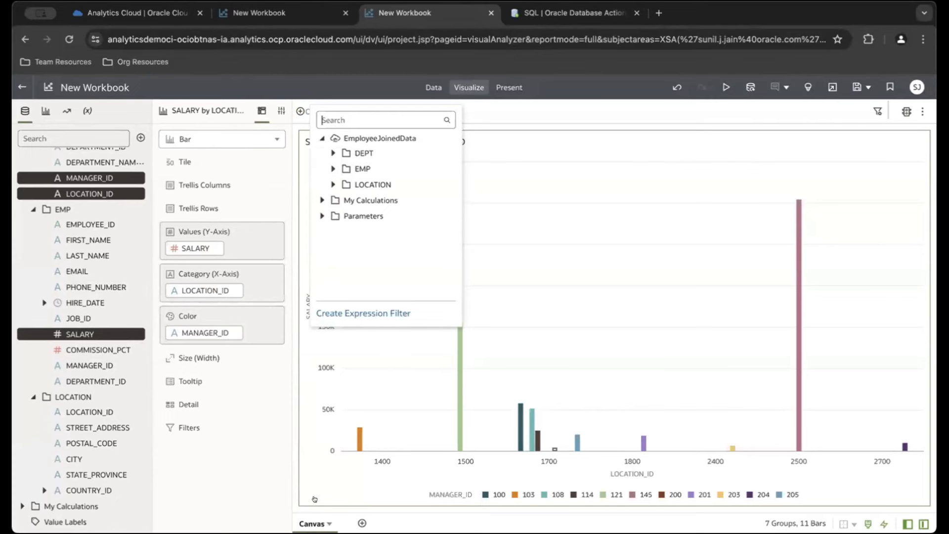
# Step: Add a second canvas to the workbook and place an empty Table visualization on it
pyautogui.click(362, 523)
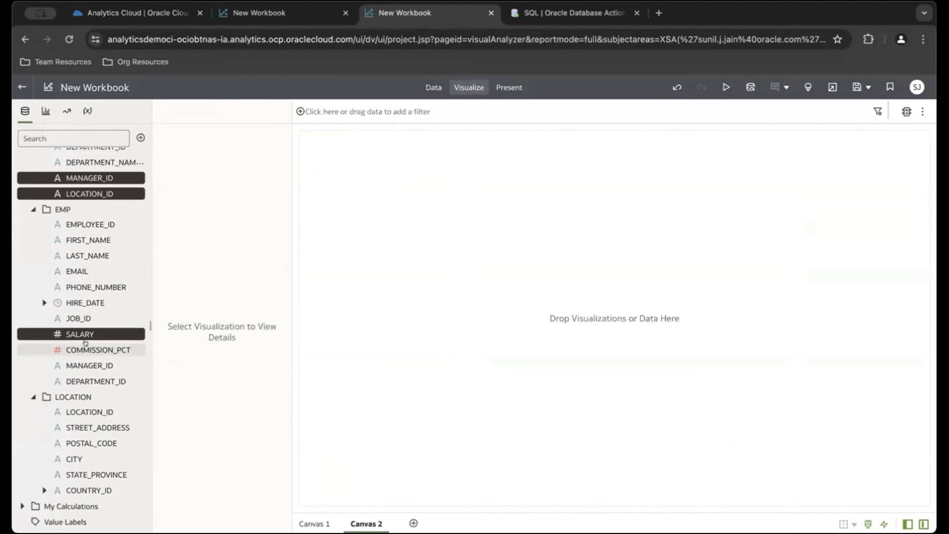
pyautogui.click(42, 114)
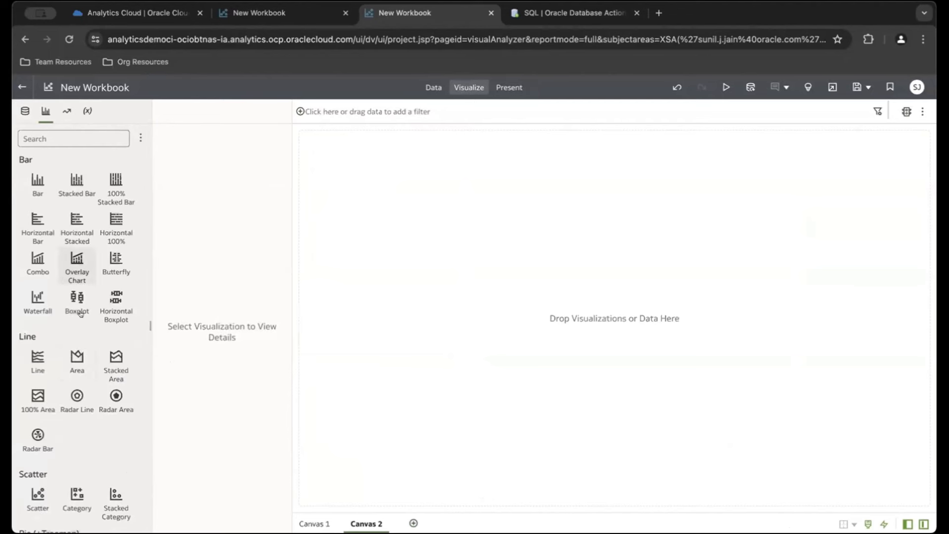
pyautogui.scroll(-3, 72, 400)
pyautogui.scroll(-3, 69, 428)
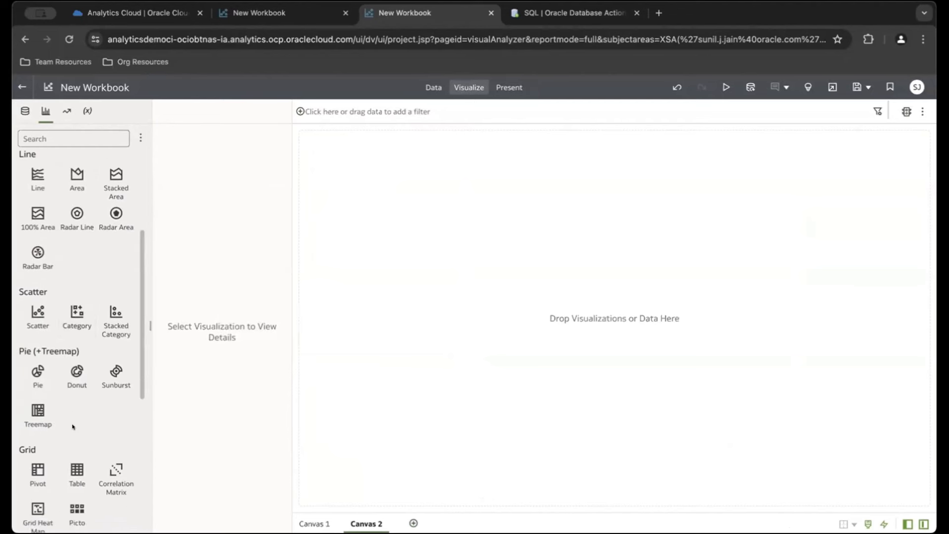
pyautogui.doubleClick(77, 383)
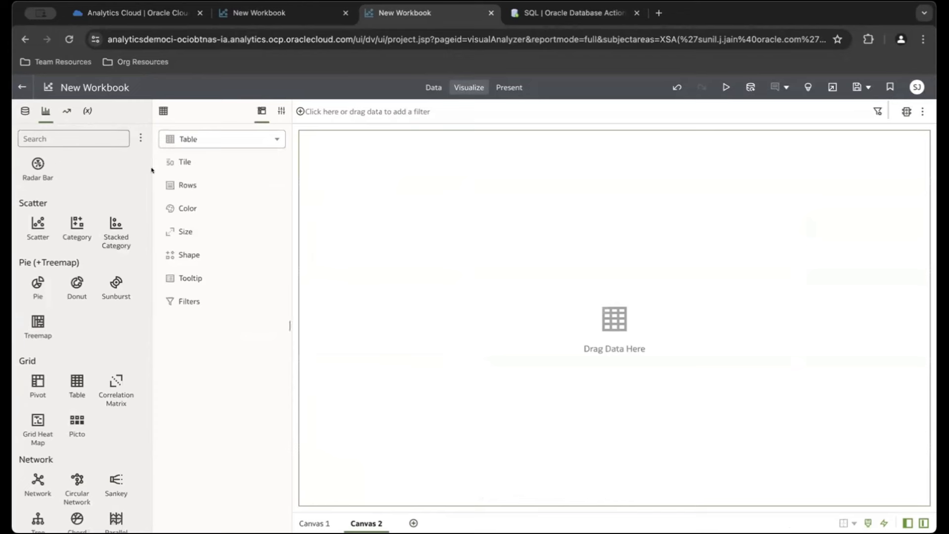
# Step: Add SALARY and COMMISSION_PCT from the EMP table to the table visualization's rows
pyautogui.click(24, 110)
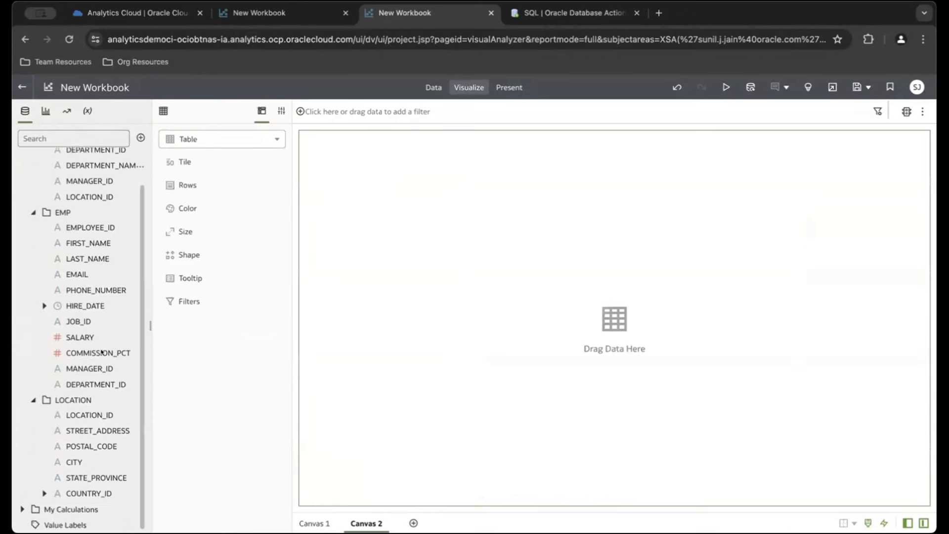
pyautogui.scroll(1, 97, 338)
pyautogui.moveTo(97, 364); pyautogui.dragTo(377, 317)
pyautogui.moveTo(99, 381); pyautogui.dragTo(428, 195)
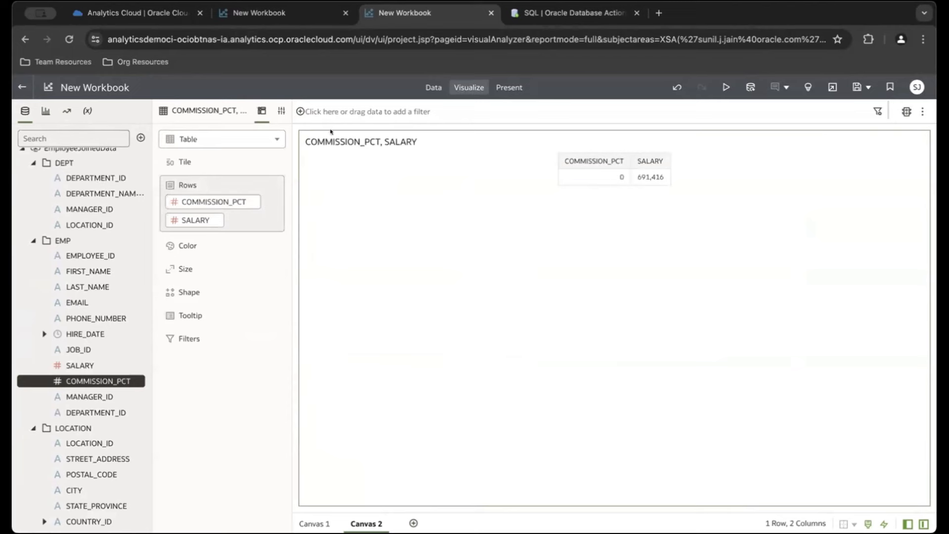
# Step: Add a COUNTRY_ID filter from the LOCATION table to Canvas 2 and select US
pyautogui.scroll(-1, 99, 395)
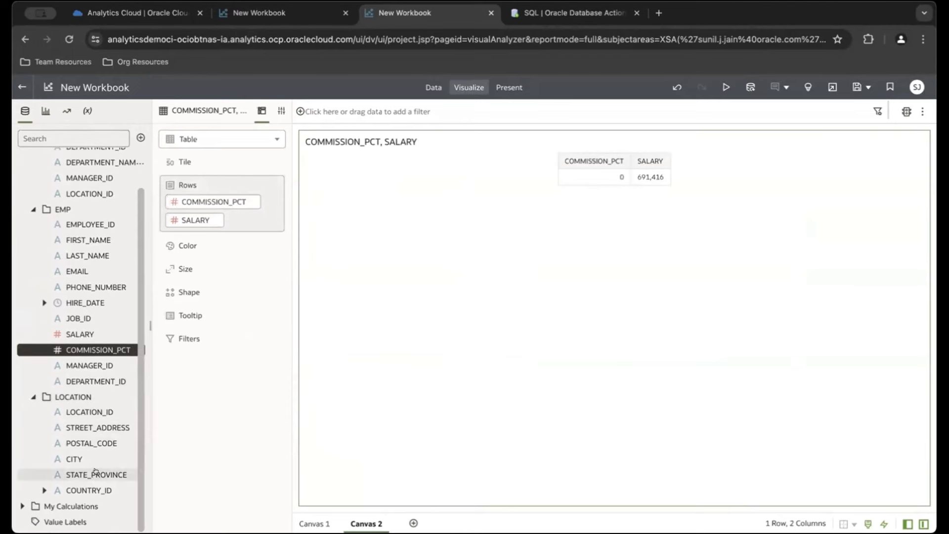
pyautogui.click(295, 108)
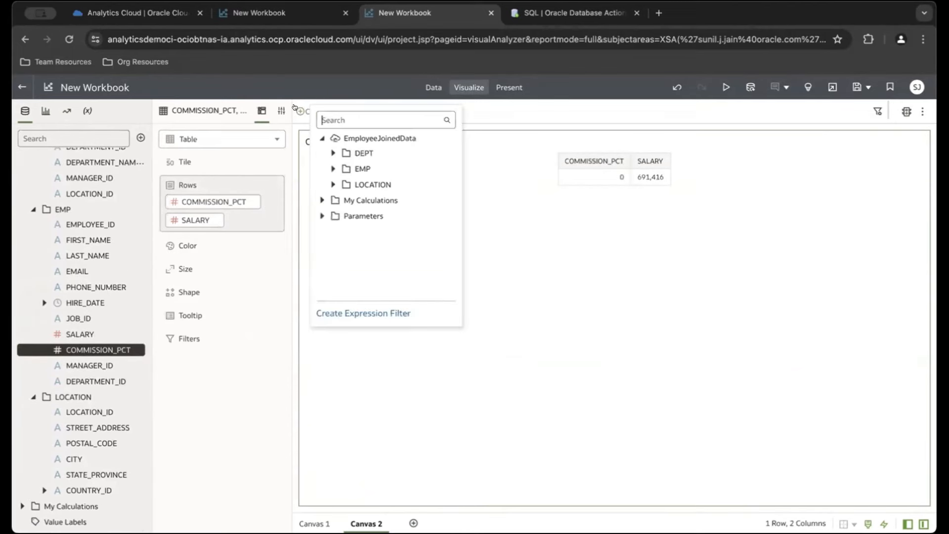
pyautogui.click(348, 183)
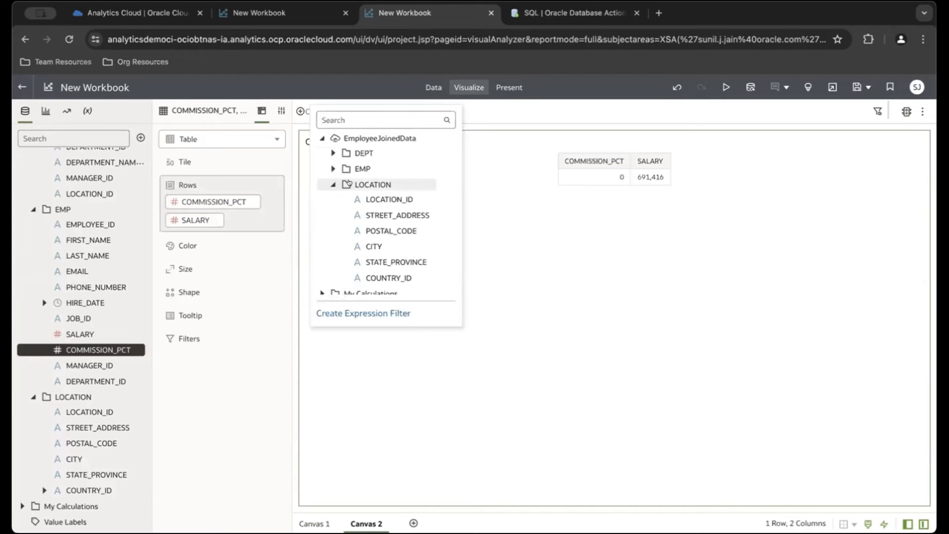
pyautogui.scroll(-1, 361, 213)
pyautogui.click(375, 251)
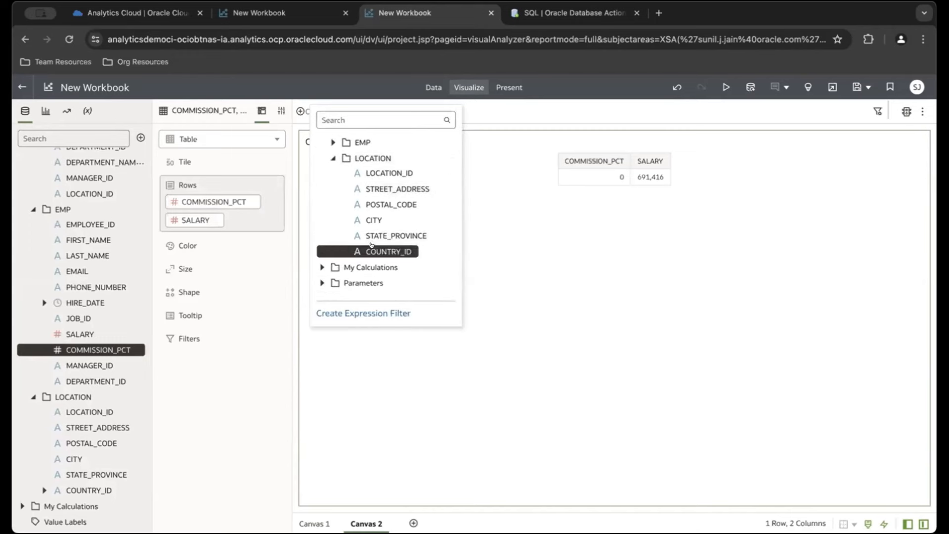
pyautogui.scroll(-2, 343, 253)
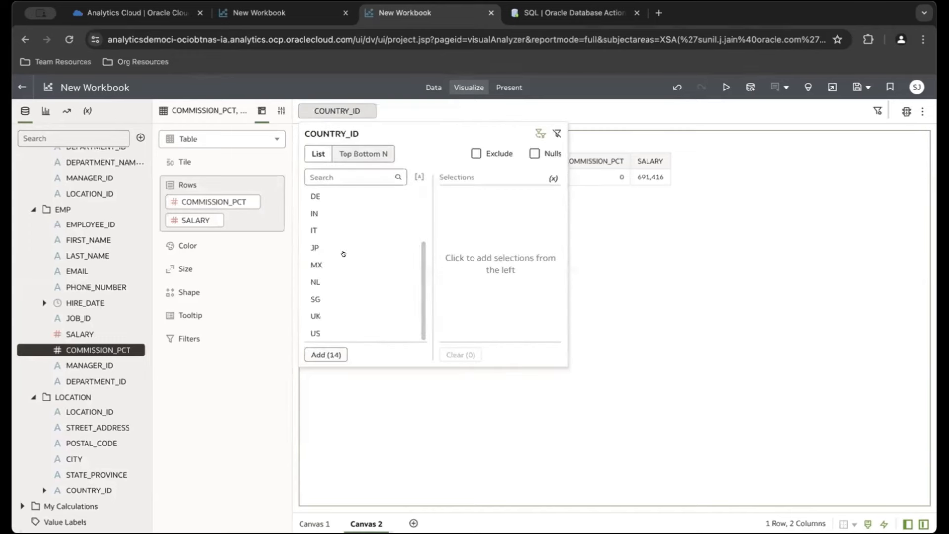
pyautogui.click(330, 333)
pyautogui.click(660, 273)
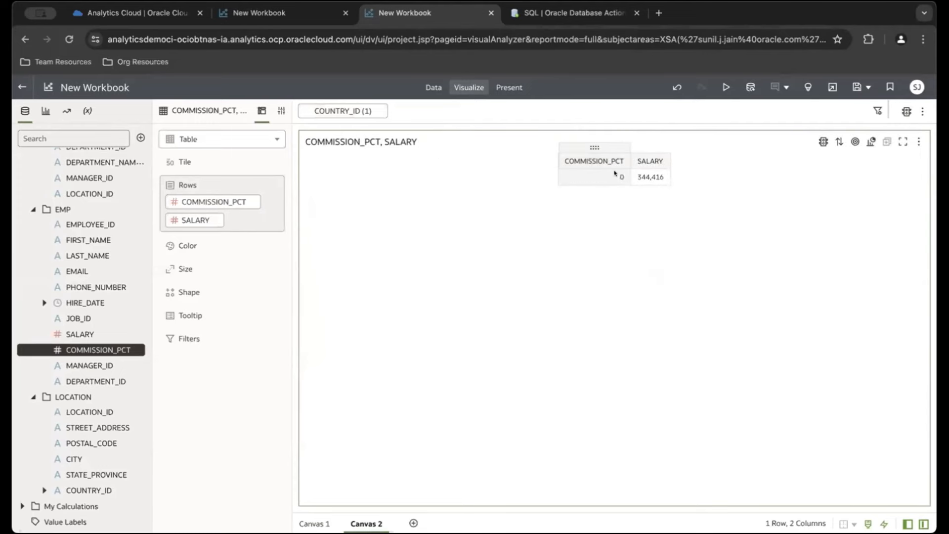
# Step: Remove COMMISSION_PCT from the table's rows and add CA to the COUNTRY_ID filter selections
pyautogui.moveTo(211, 221)
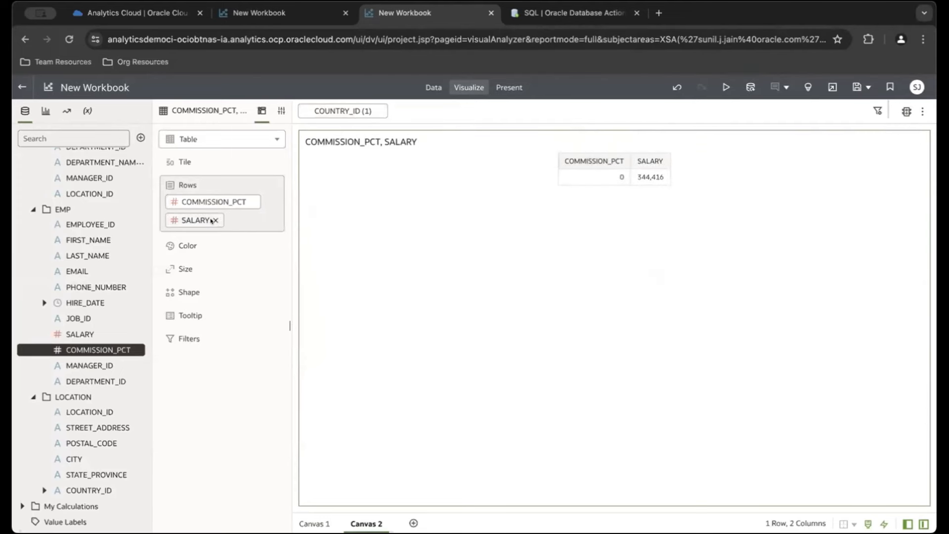
pyautogui.click(252, 202)
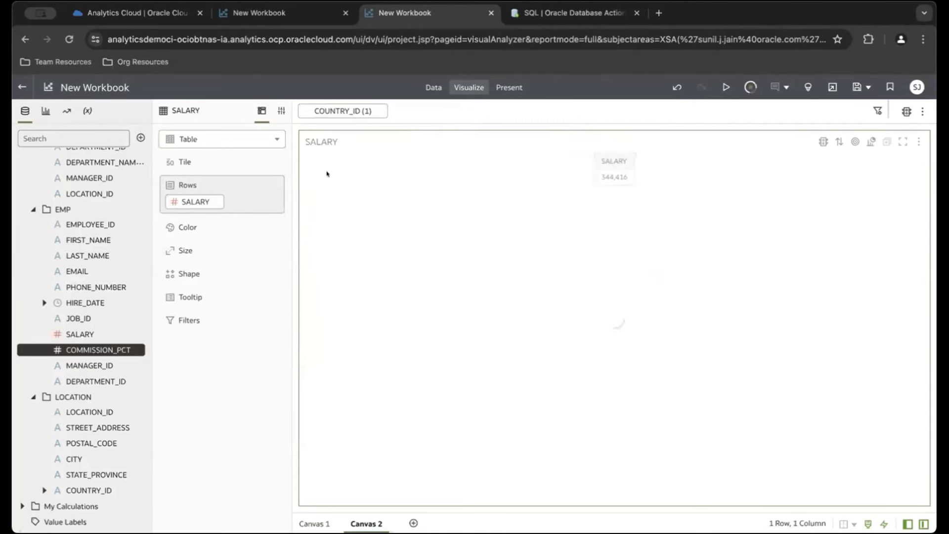
pyautogui.click(343, 111)
pyautogui.scroll(-3, 321, 271)
pyautogui.scroll(3, 320, 265)
pyautogui.click(323, 230)
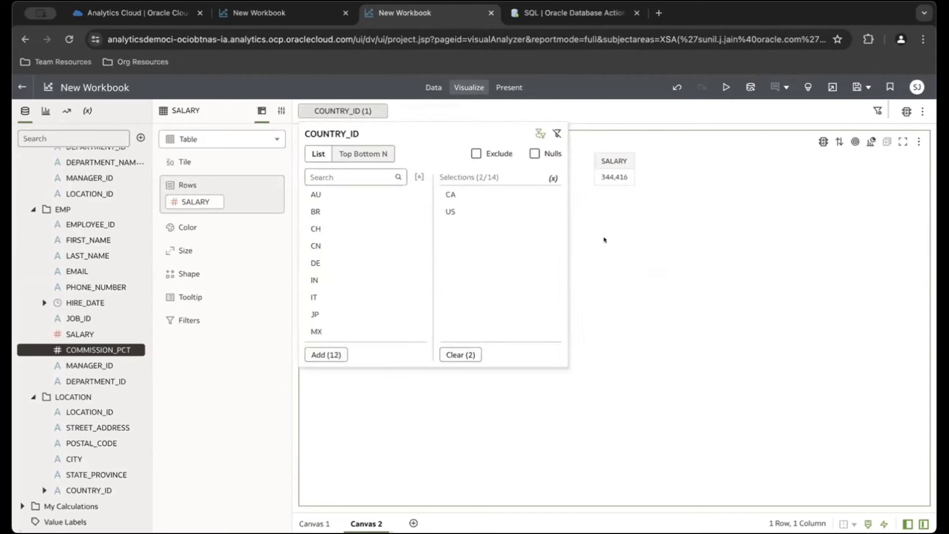
pyautogui.click(649, 240)
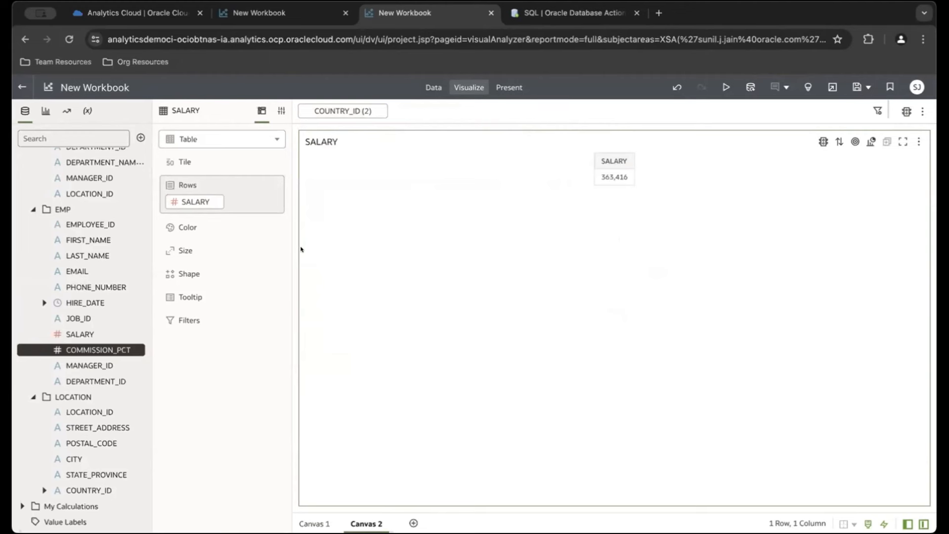
pyautogui.scroll(1, 97, 339)
pyautogui.scroll(-1, 96, 339)
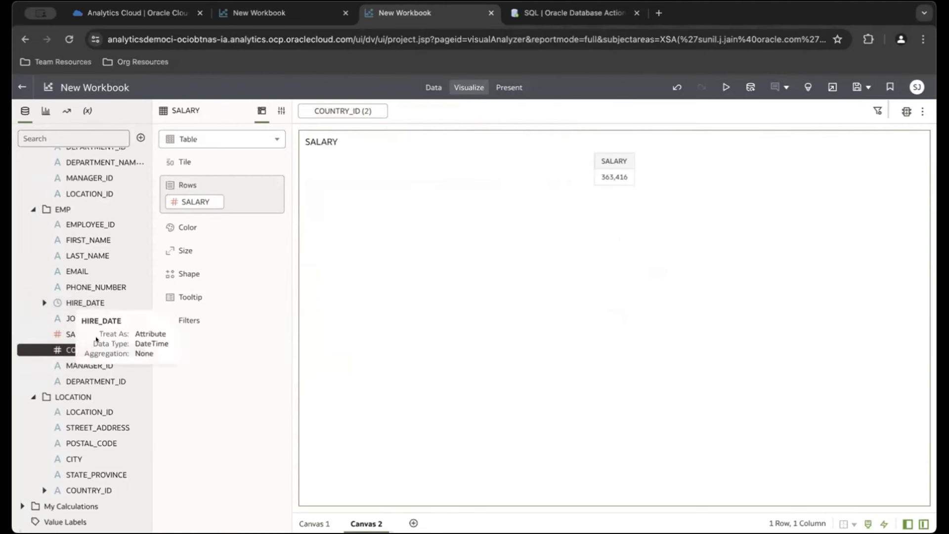
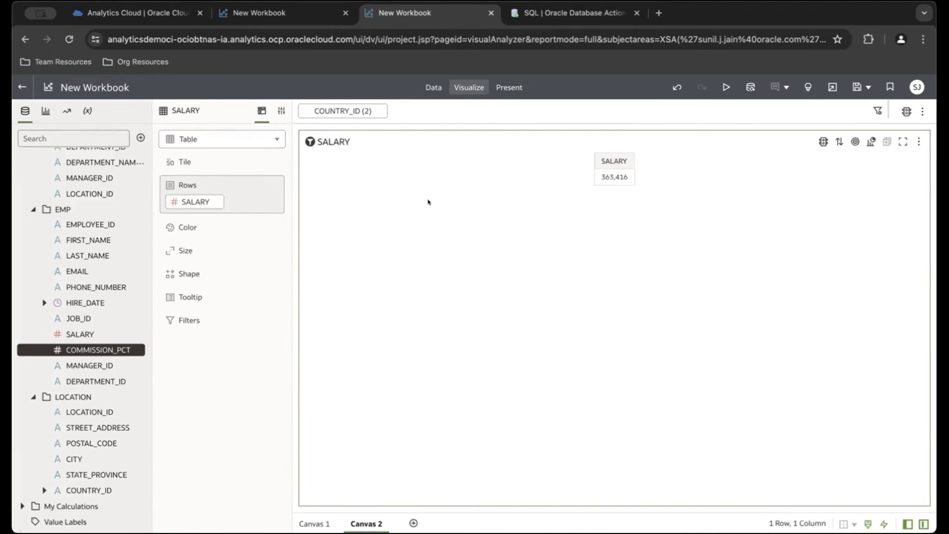
# Step: Leave the workbook and save it in My Folders as EmployeeJoinMLWorkBook
pyautogui.click(22, 87)
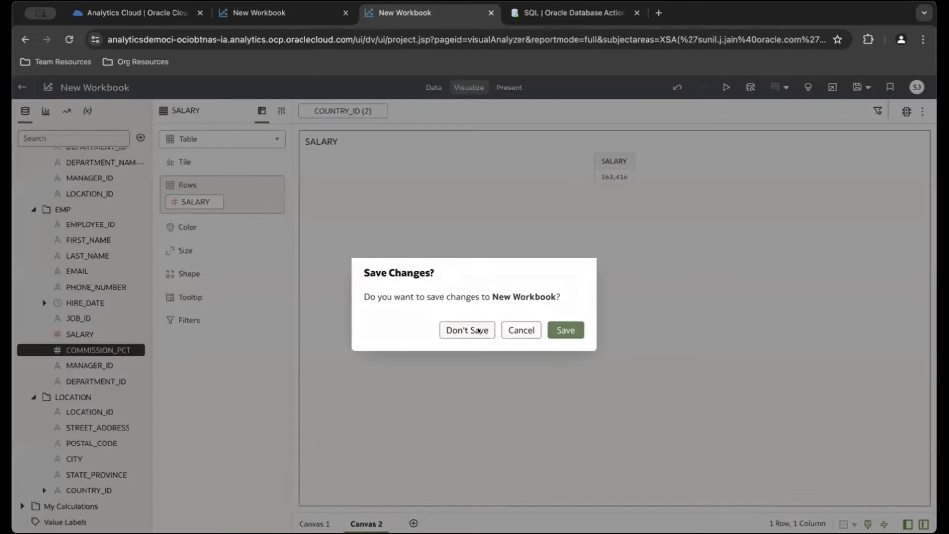
pyautogui.click(550, 326)
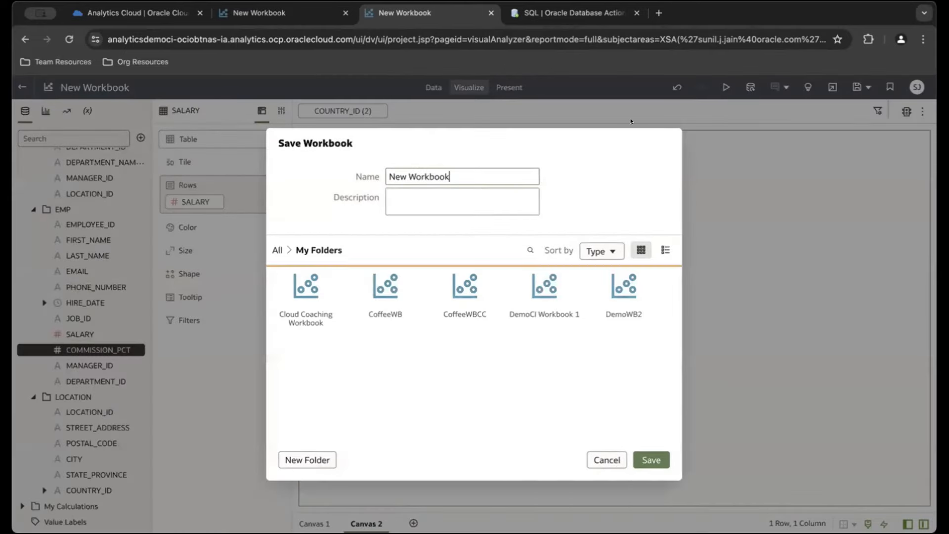
pyautogui.tripleClick(476, 173)
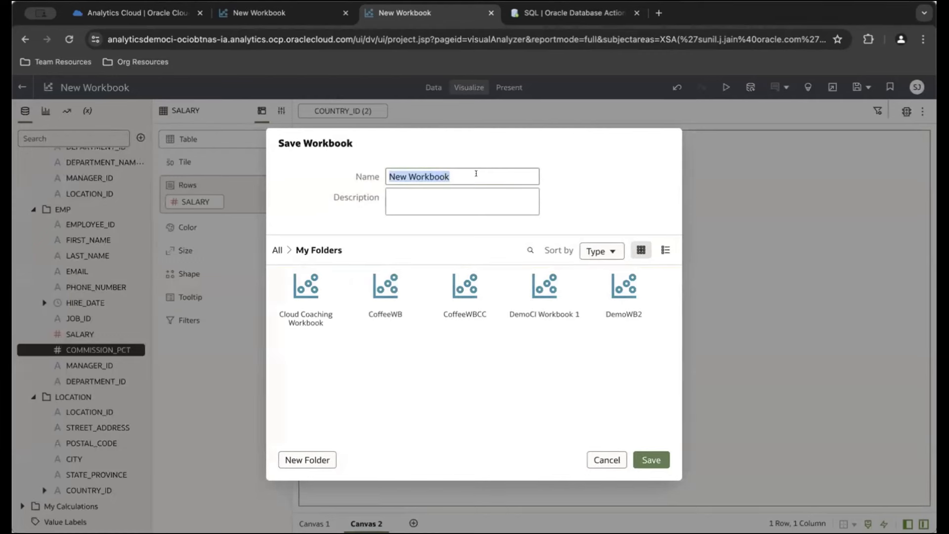
pyautogui.write('Emp')
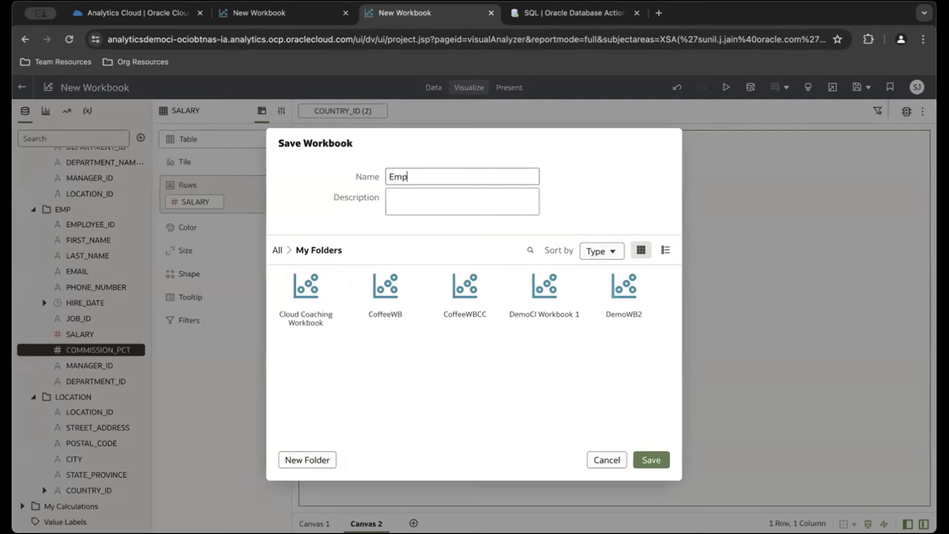
pyautogui.write('loyeeML J')
pyautogui.press('BackSpace')
pyautogui.press('BackSpace')
pyautogui.write('eJoinMLWorkBoo')
pyautogui.press('BackSpace')
pyautogui.write('ok')
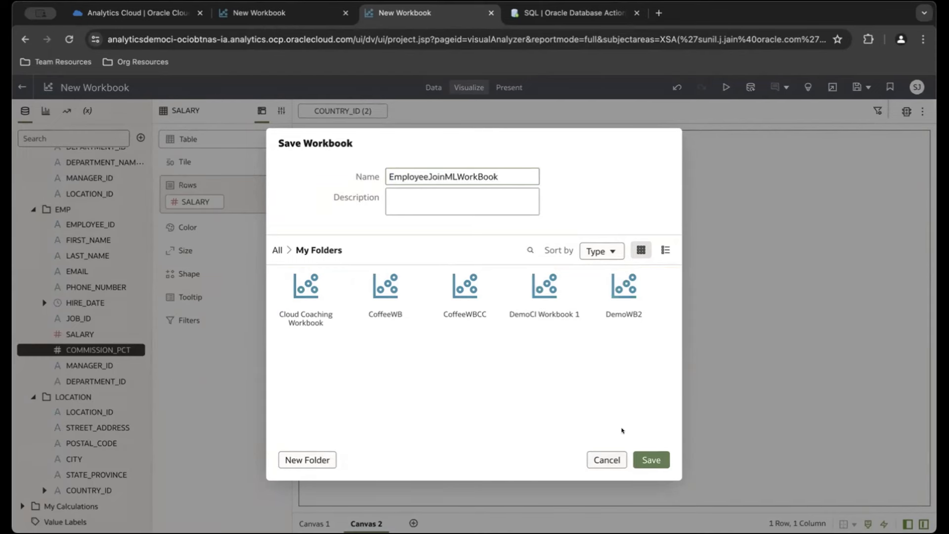
pyautogui.click(644, 454)
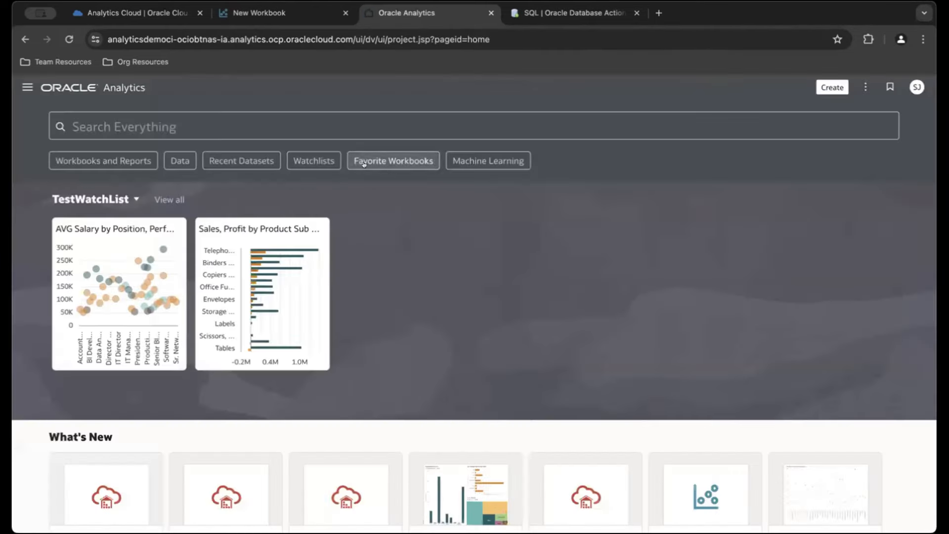
pyautogui.scroll(-1, 304, 288)
pyautogui.scroll(-3, 304, 288)
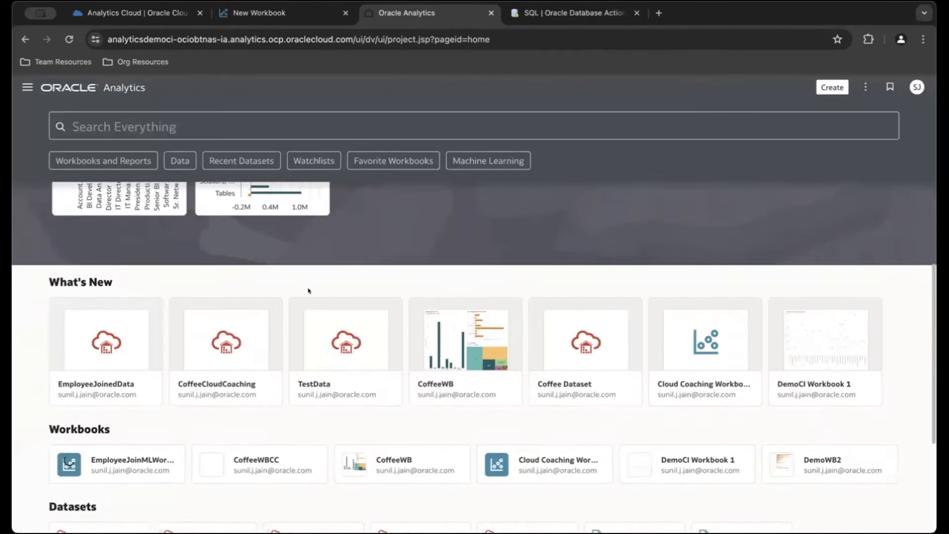
pyautogui.click(230, 326)
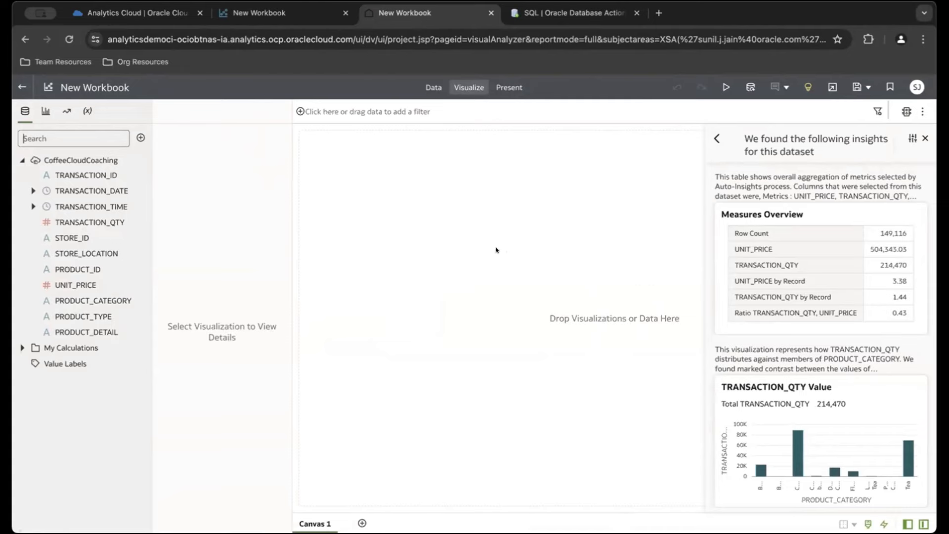
pyautogui.click(21, 86)
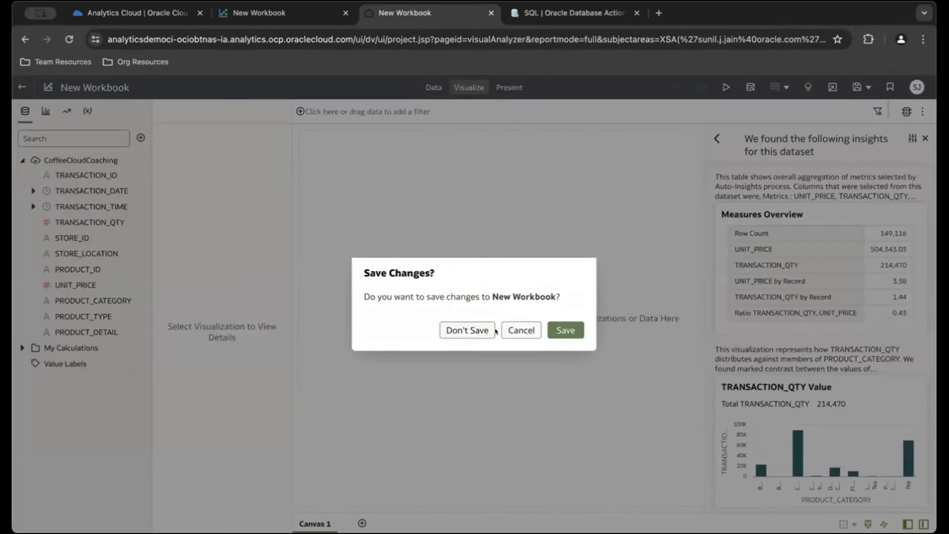
pyautogui.click(467, 329)
# Step: Open the CoffeeCloudCoaching dataset from the home page to view its column profiles, and return home
pyautogui.scroll(-1, 319, 292)
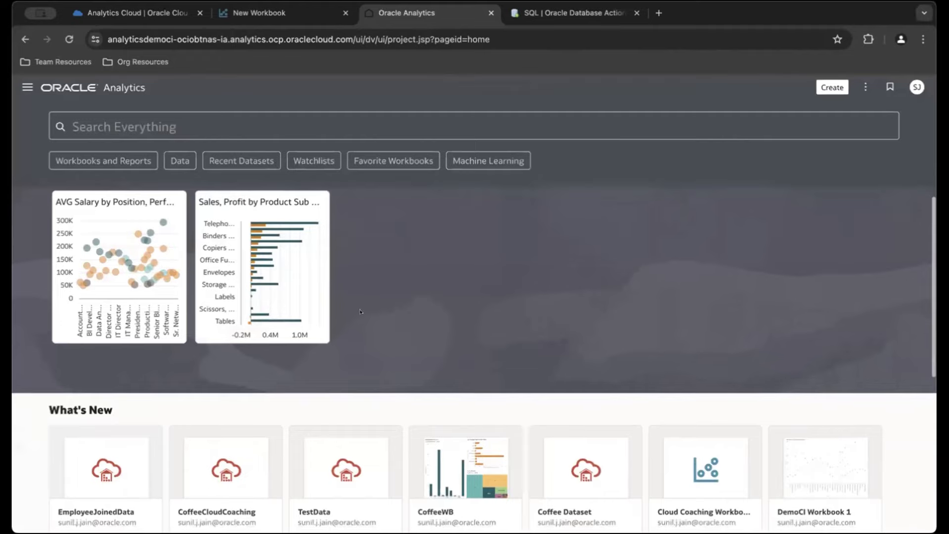
pyautogui.scroll(-1, 320, 292)
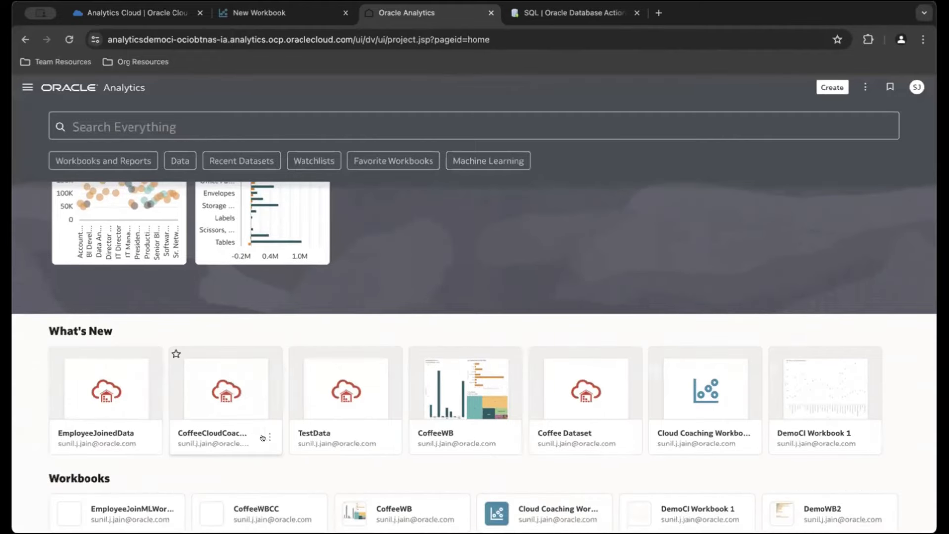
pyautogui.click(267, 433)
pyautogui.click(294, 299)
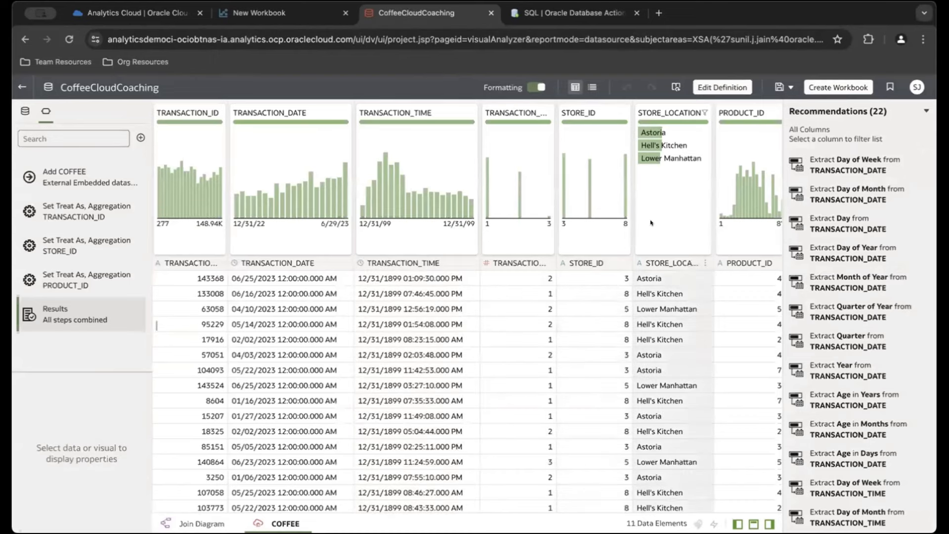
pyautogui.click(19, 90)
# Step: View the list of available datasets on the Data page and return to the home page
pyautogui.click(27, 86)
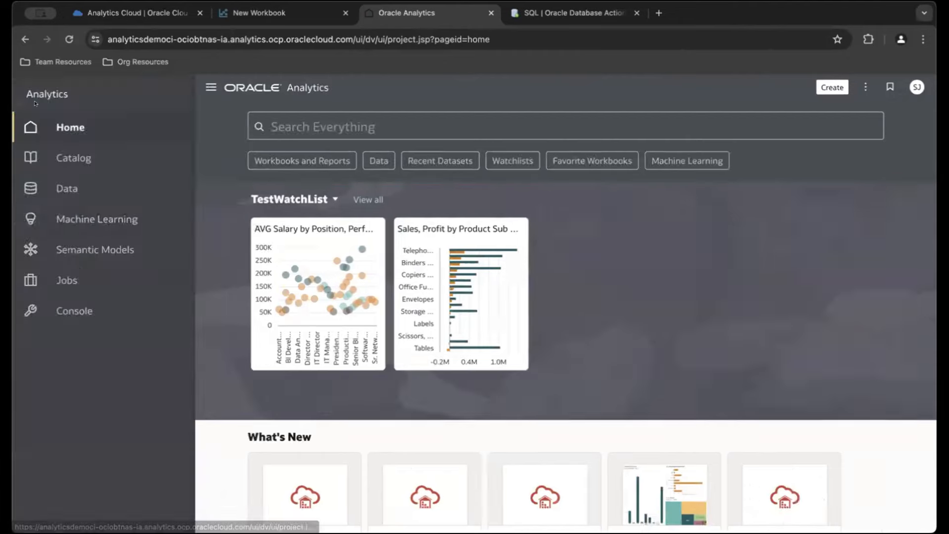
pyautogui.click(31, 187)
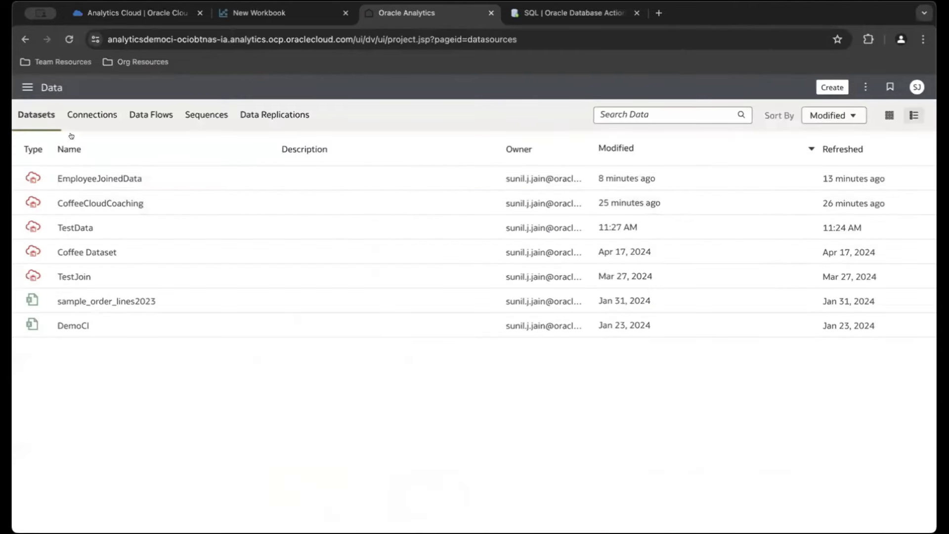
pyautogui.click(27, 88)
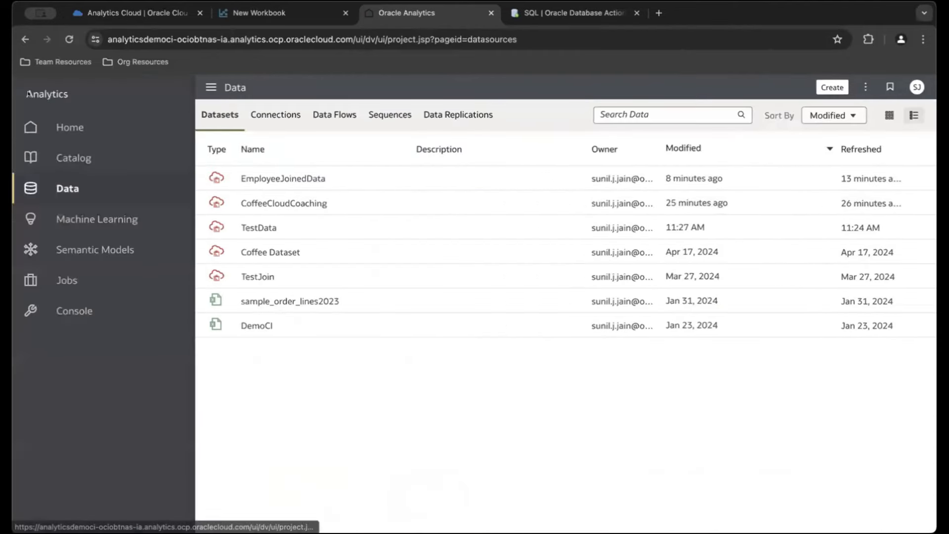
pyautogui.click(62, 130)
# Step: Open the CoffeeWB workbook for editing on Canvas 1 and view the available actions for the TRANSACTION_QTY/UNIT_PRICE ratio chart
pyautogui.scroll(-3, 213, 278)
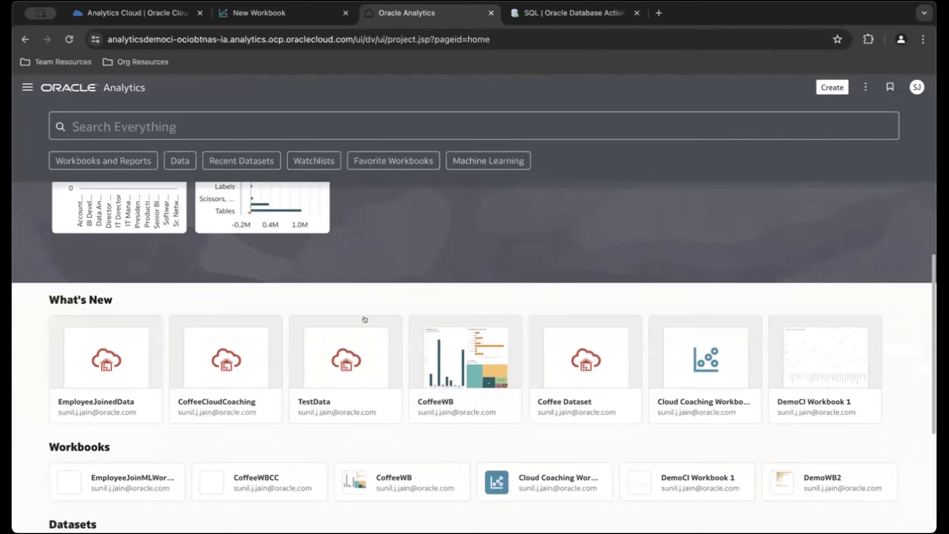
pyautogui.click(442, 341)
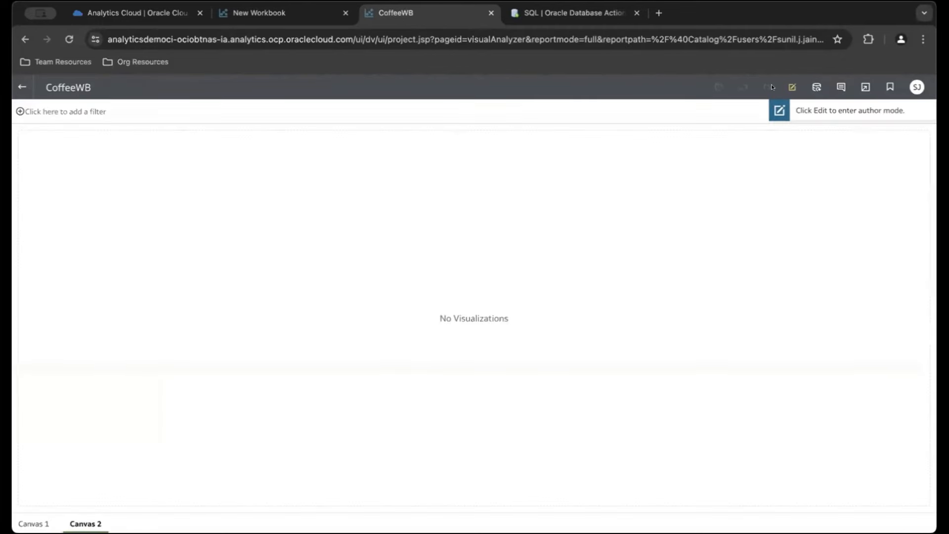
pyautogui.click(791, 87)
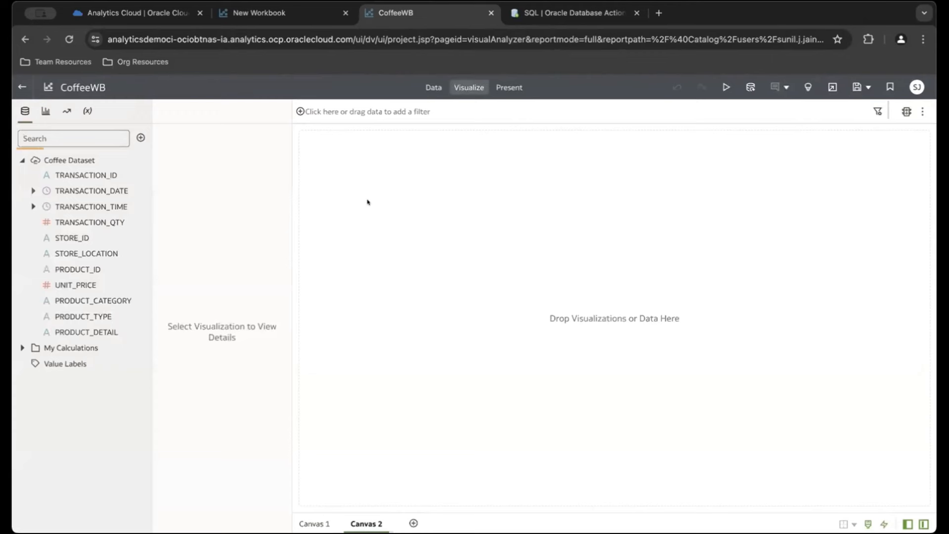
pyautogui.click(314, 522)
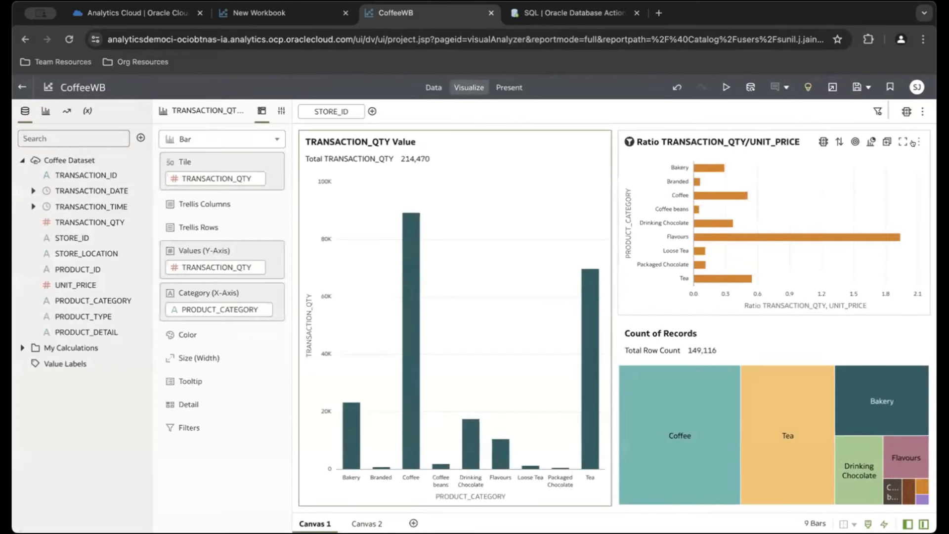
pyautogui.click(916, 142)
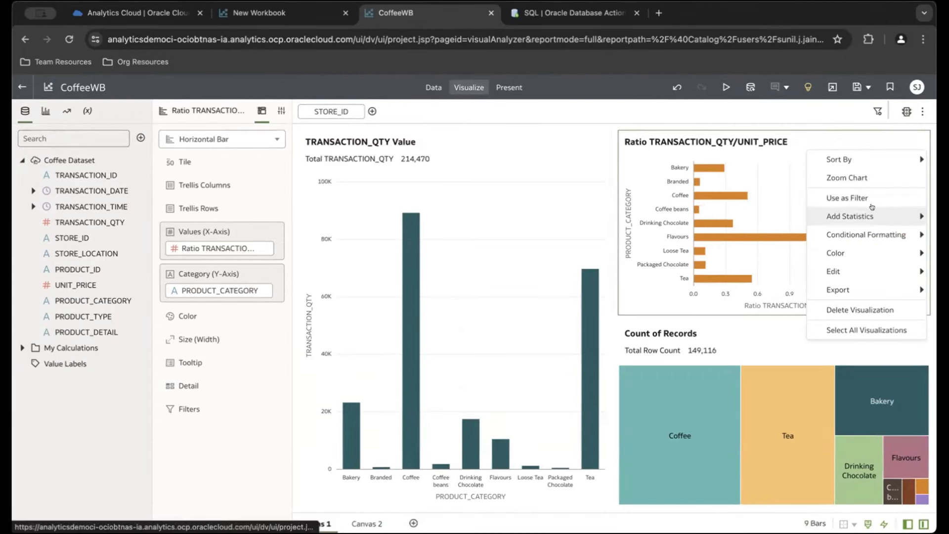
pyautogui.click(679, 121)
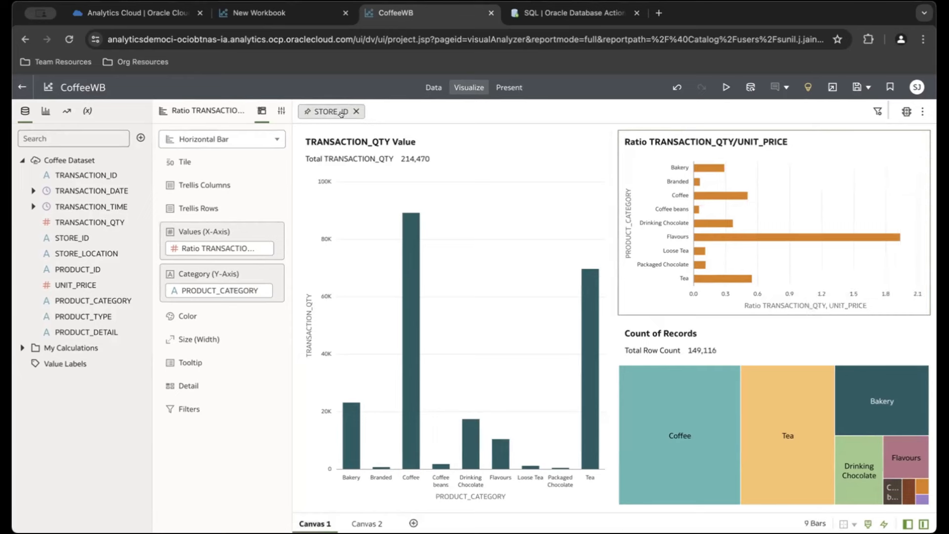